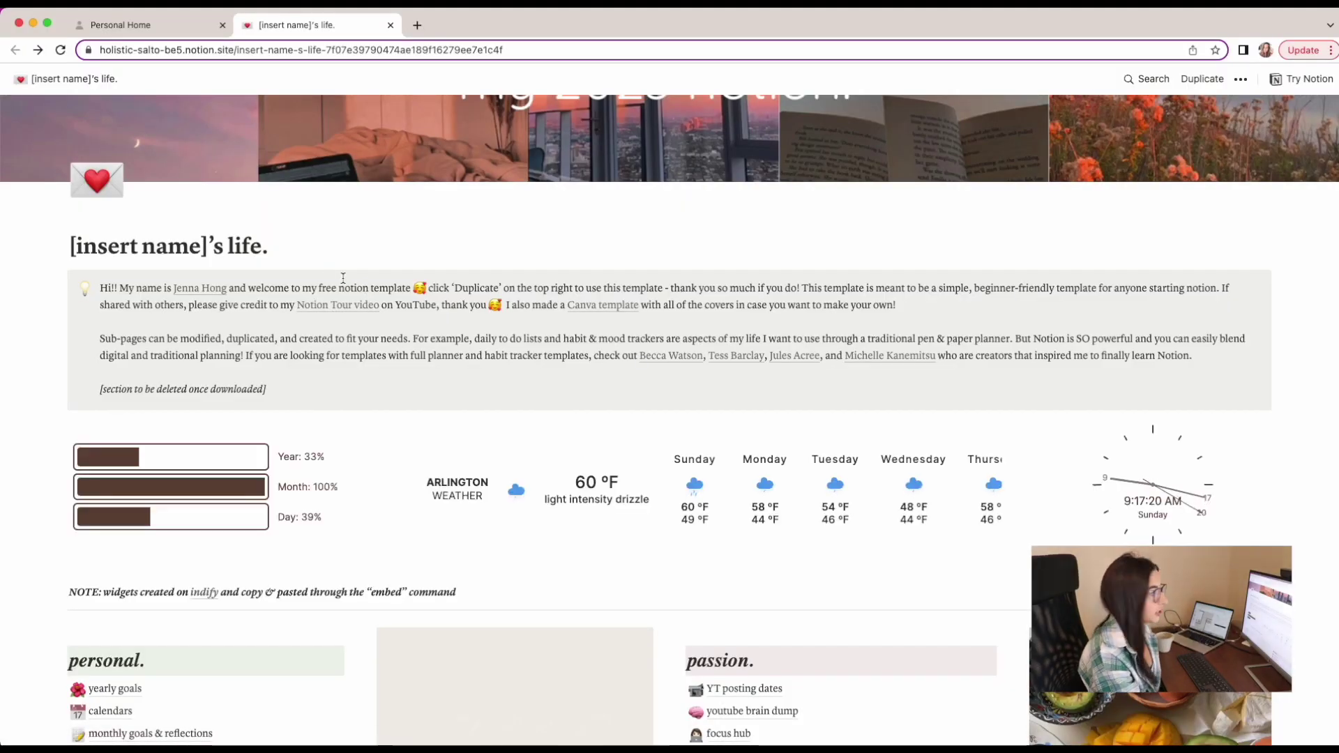
Step: Scroll through the dashboard template's sections and open its monthly goals & reflections page
scroll(327, 348, up, 3)
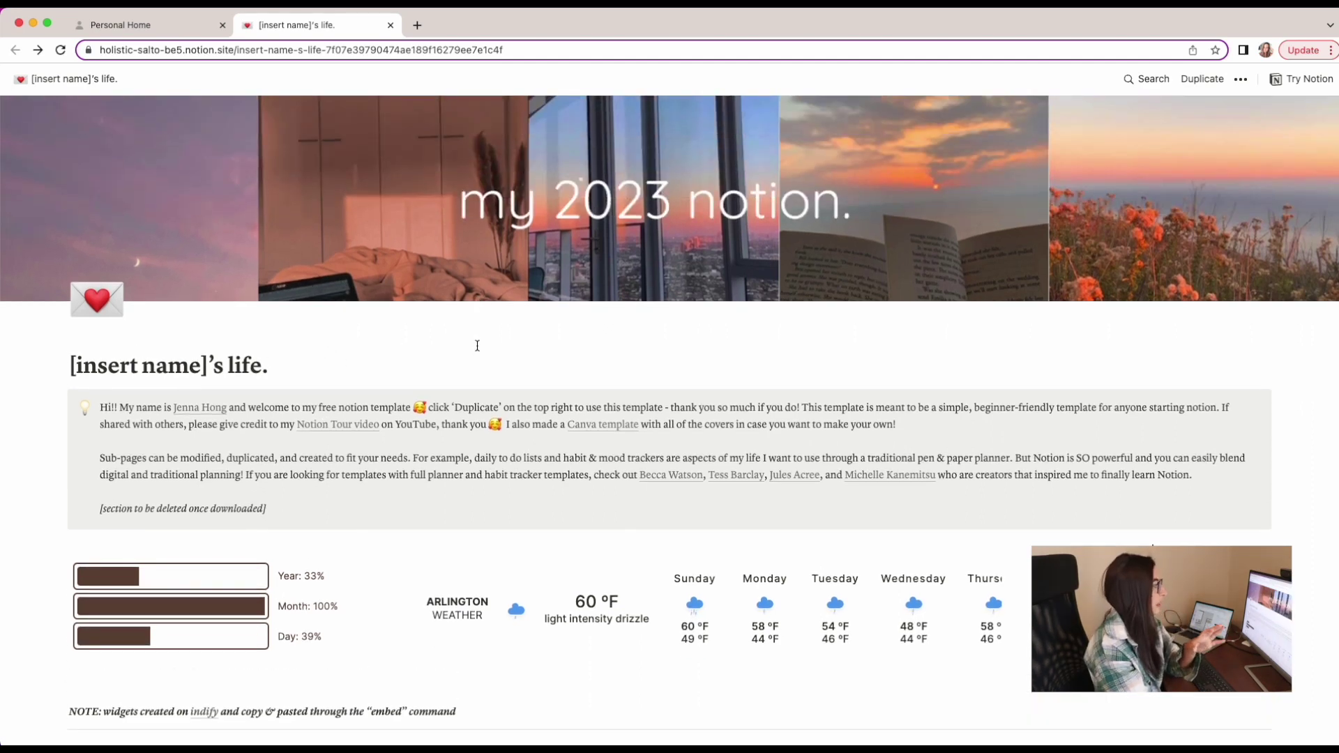
scroll(347, 350, down, 6)
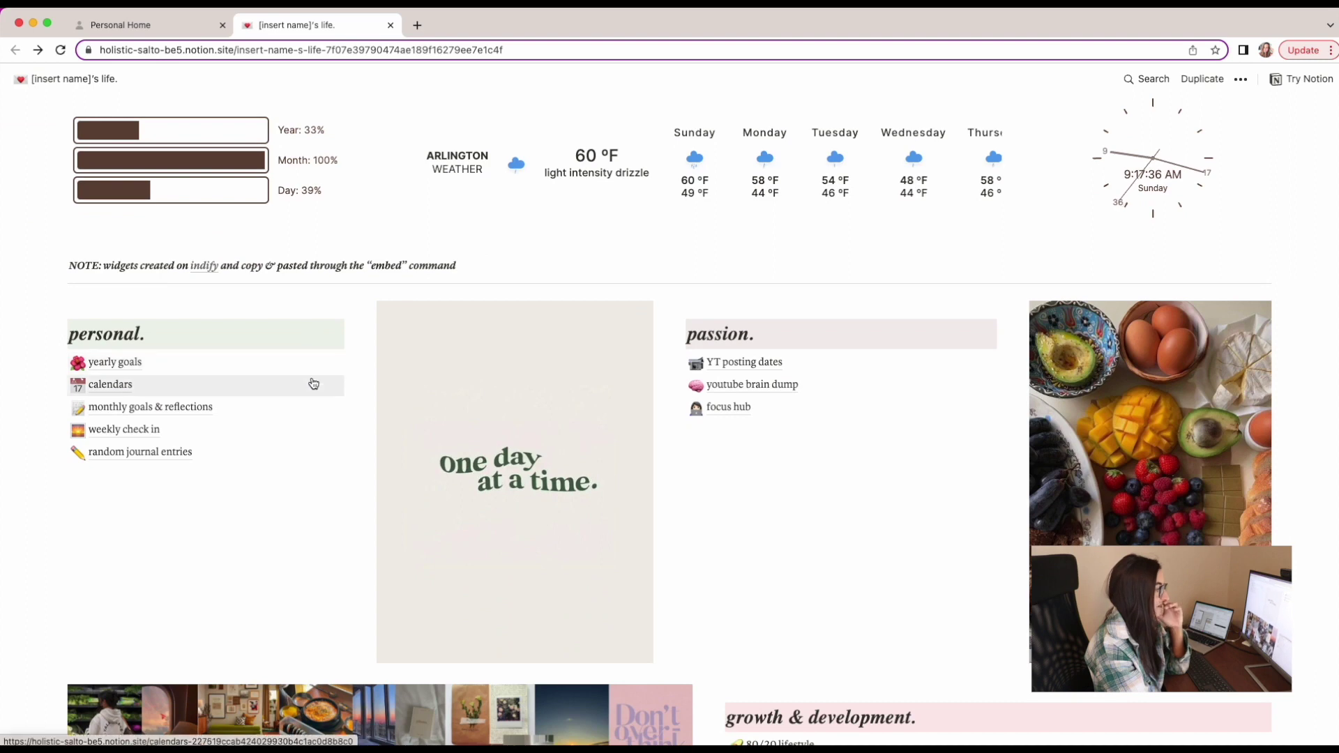
scroll(312, 381, down, 6)
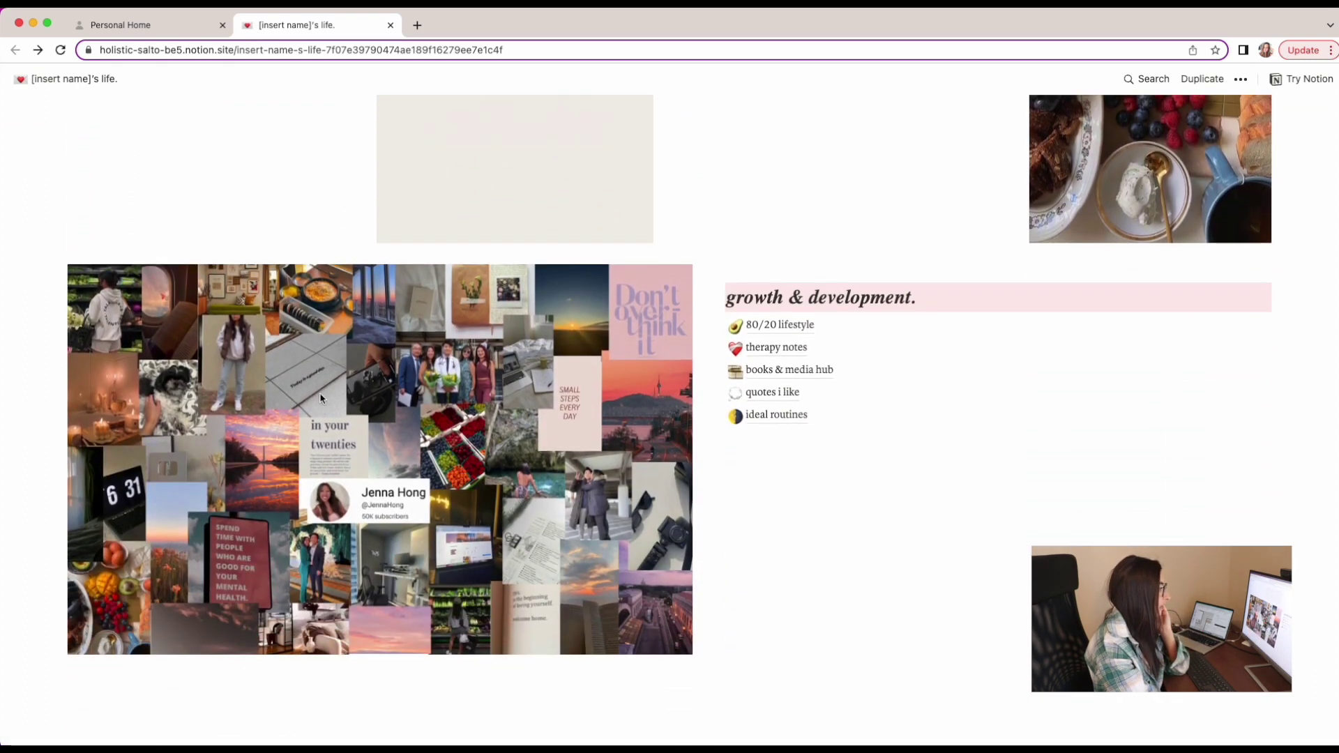
scroll(321, 398, down, 1)
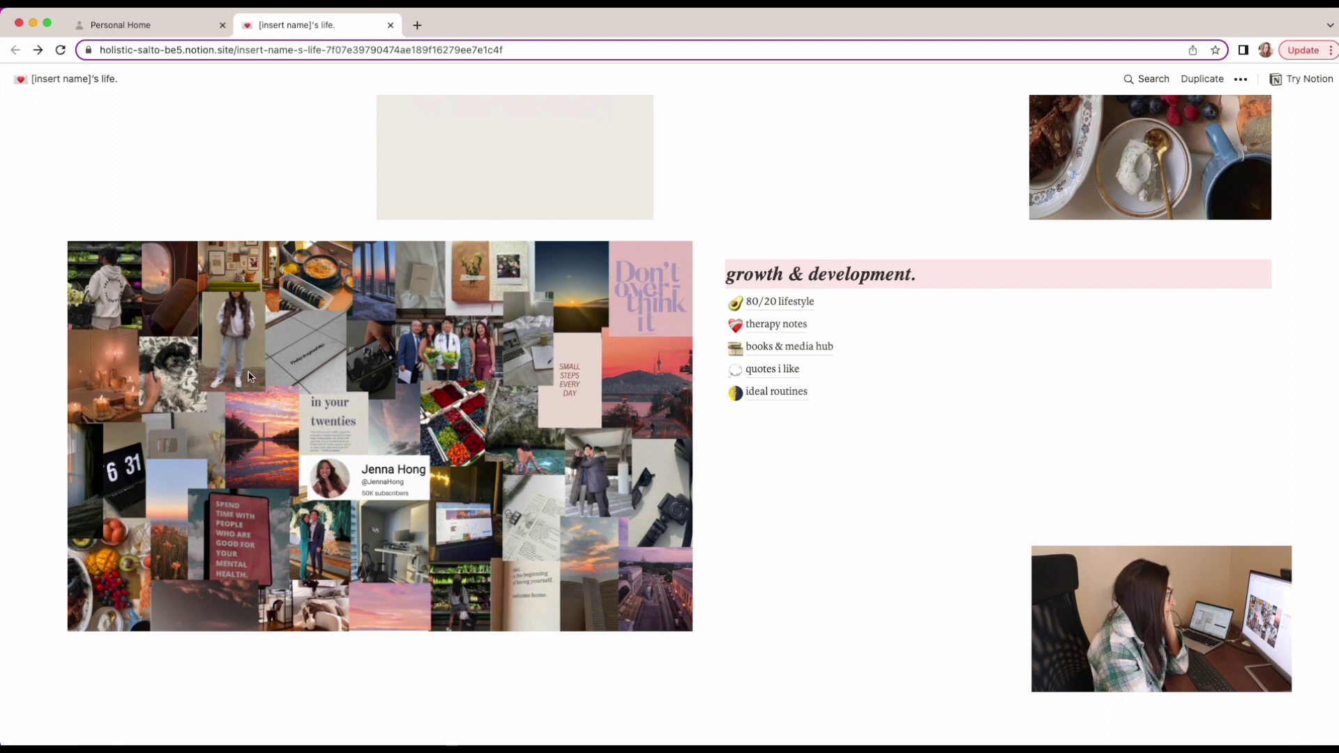
scroll(1228, 425, up, 6)
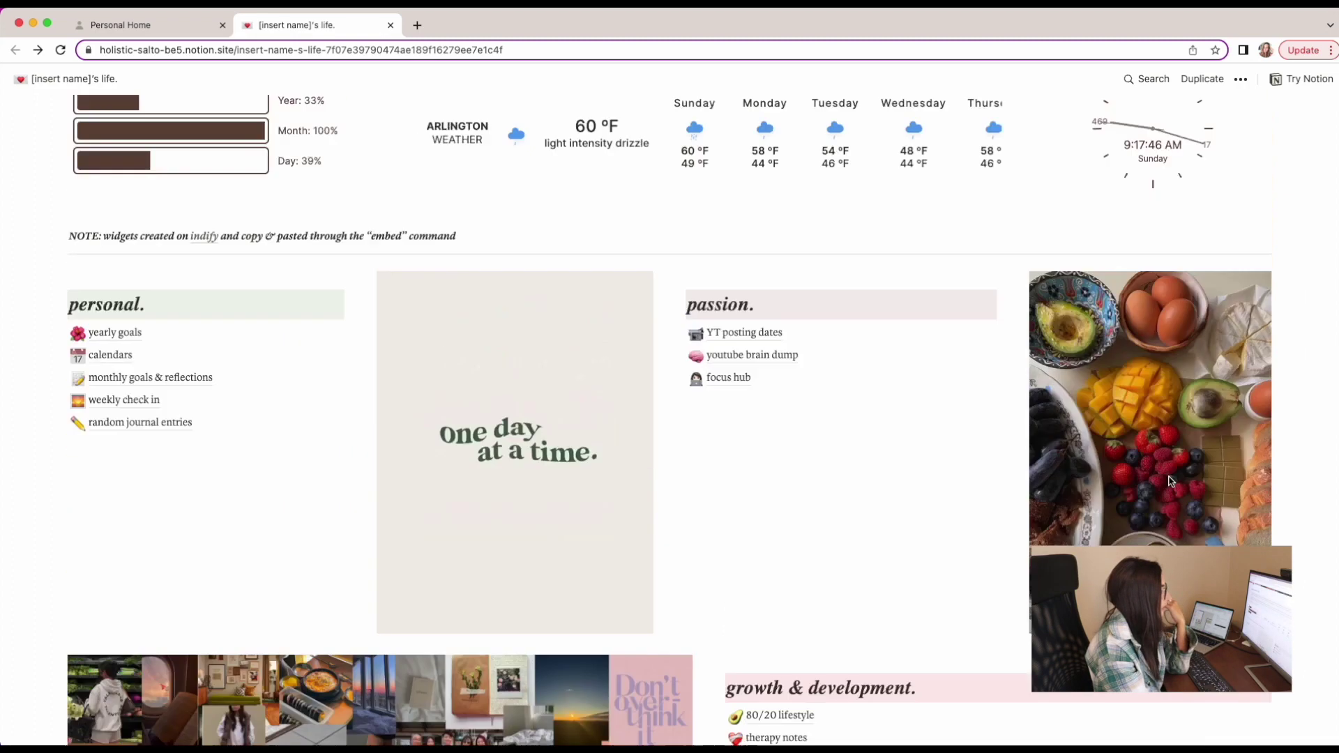
scroll(819, 511, up, 1)
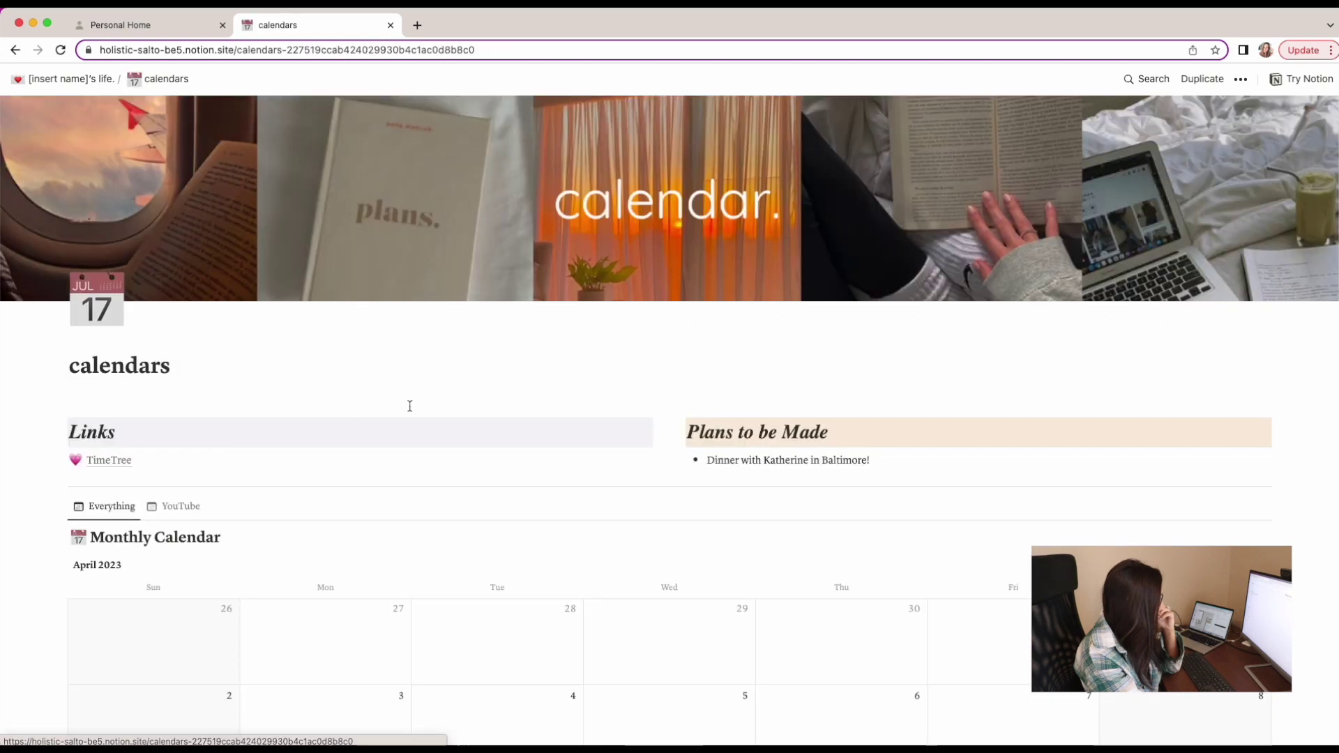
scroll(535, 541, down, 3)
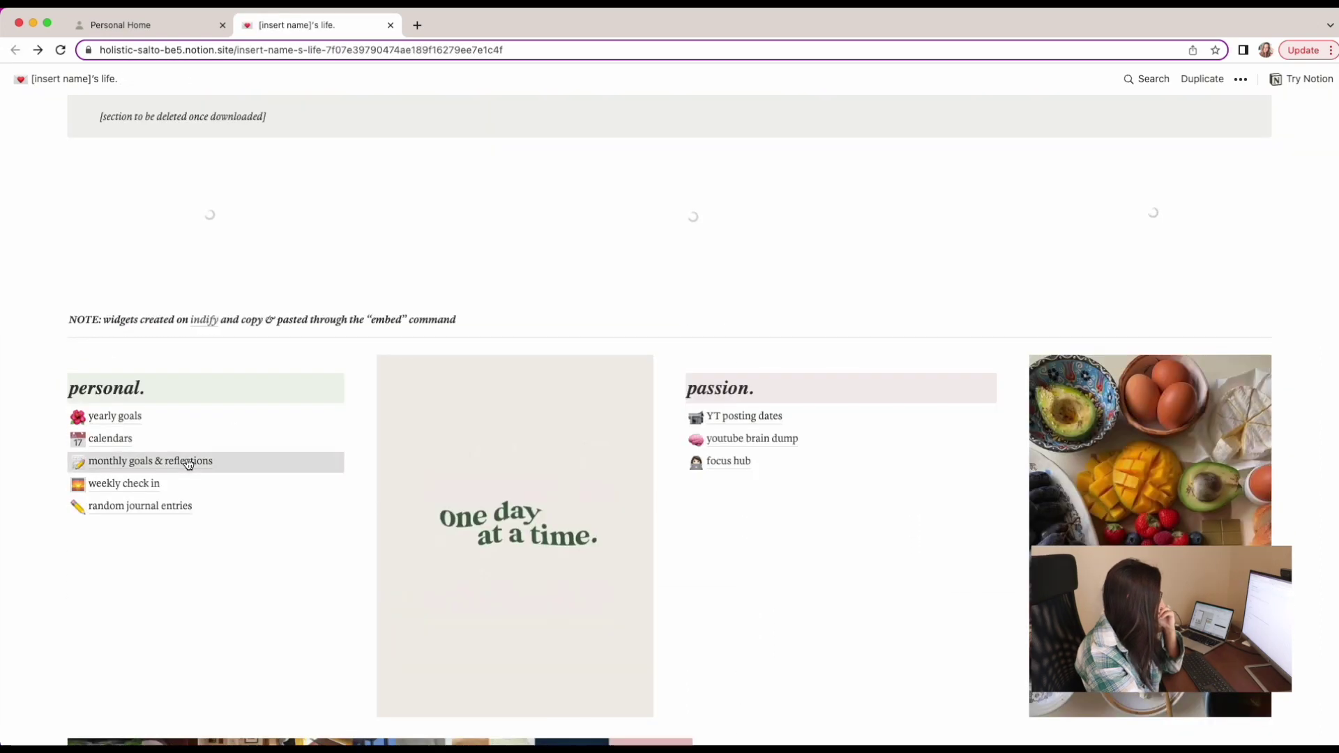
click(188, 464)
scroll(579, 465, down, 6)
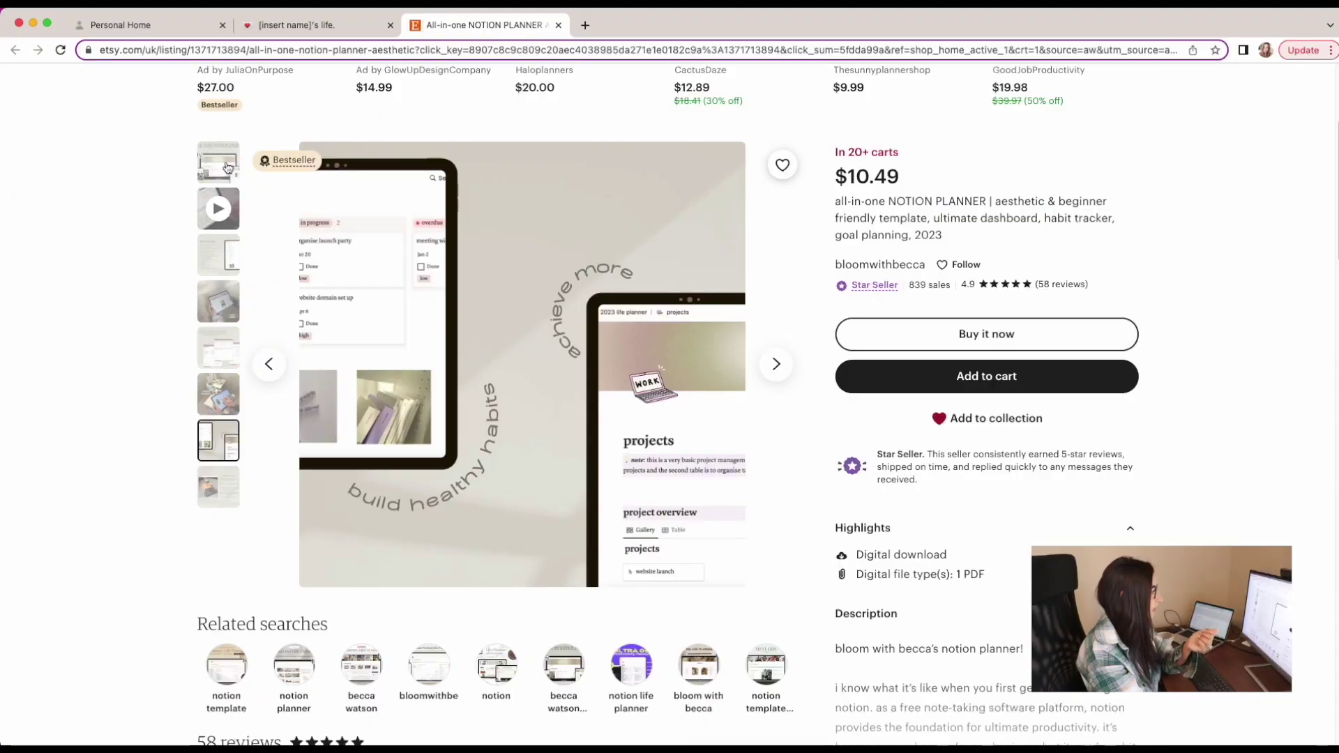
Step: Look through the Notion planner listing's product images, including the what-is-included image
click(218, 256)
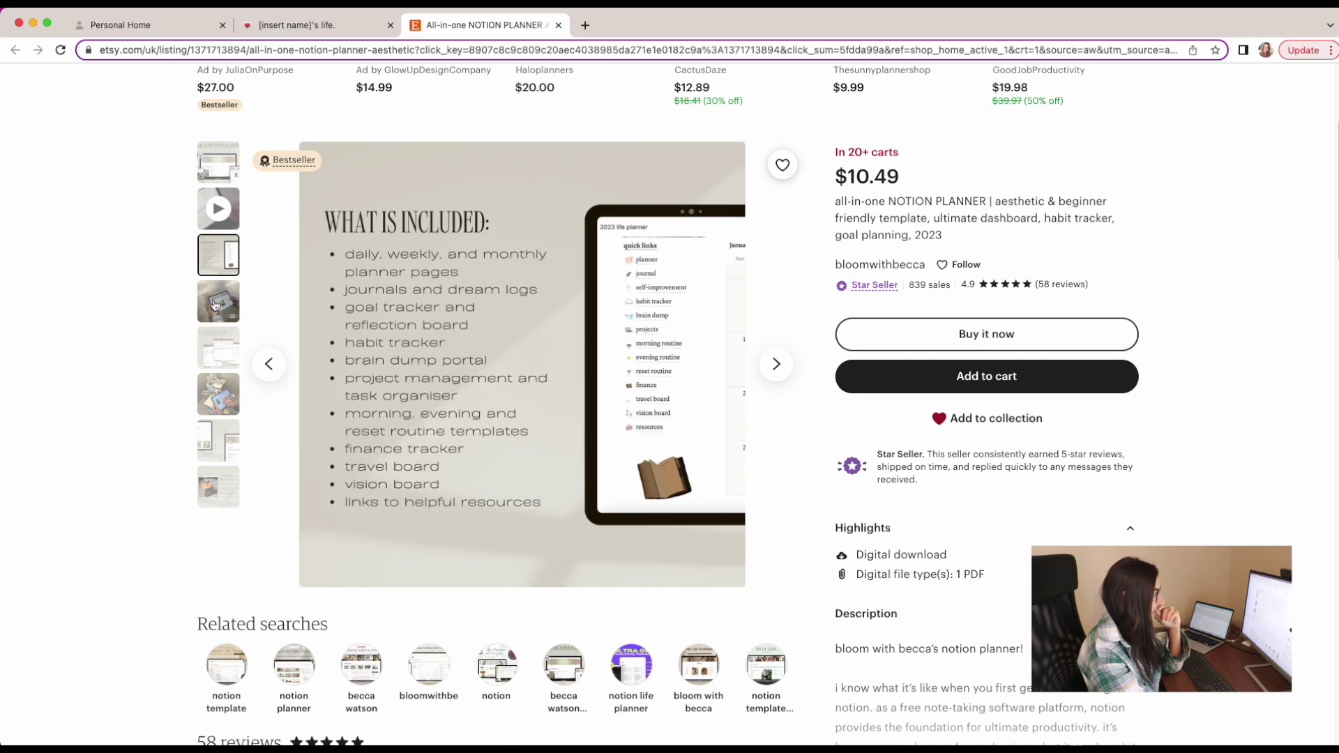
click(215, 304)
click(219, 348)
click(222, 394)
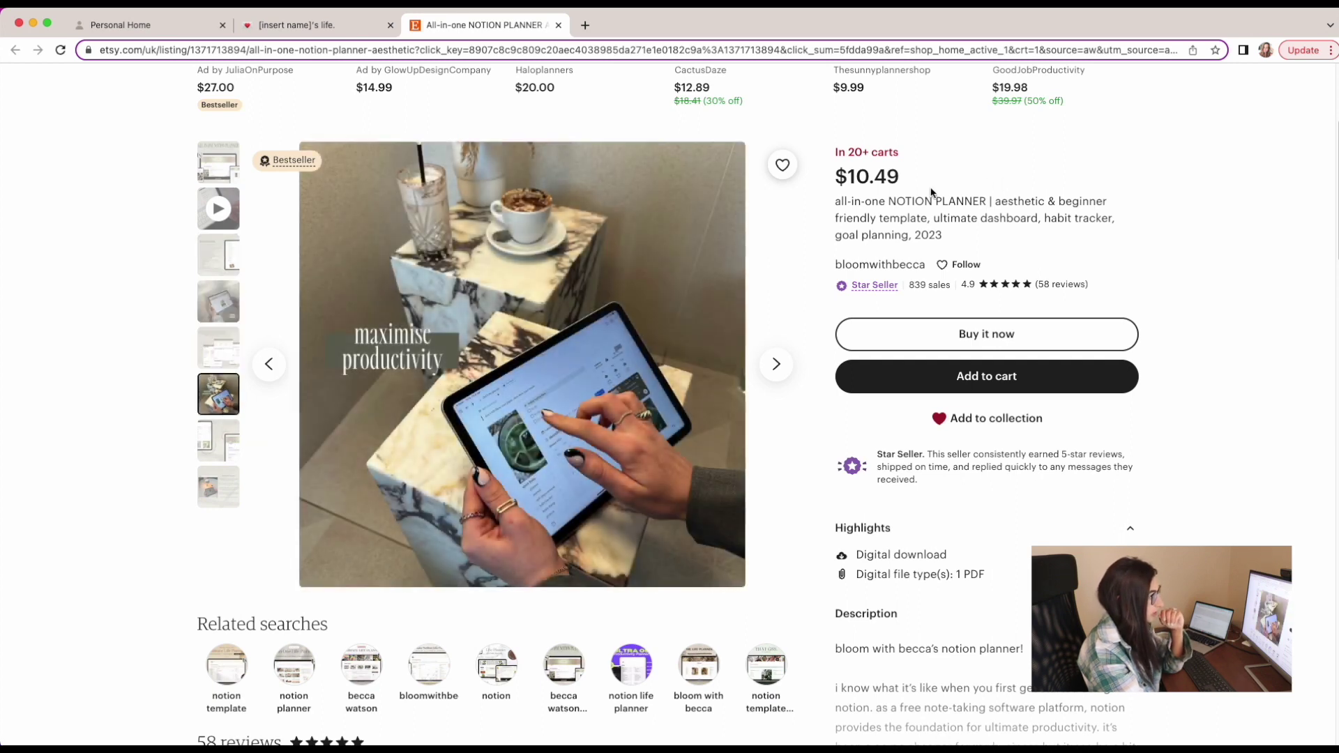
scroll(219, 380, down, 3)
click(218, 380)
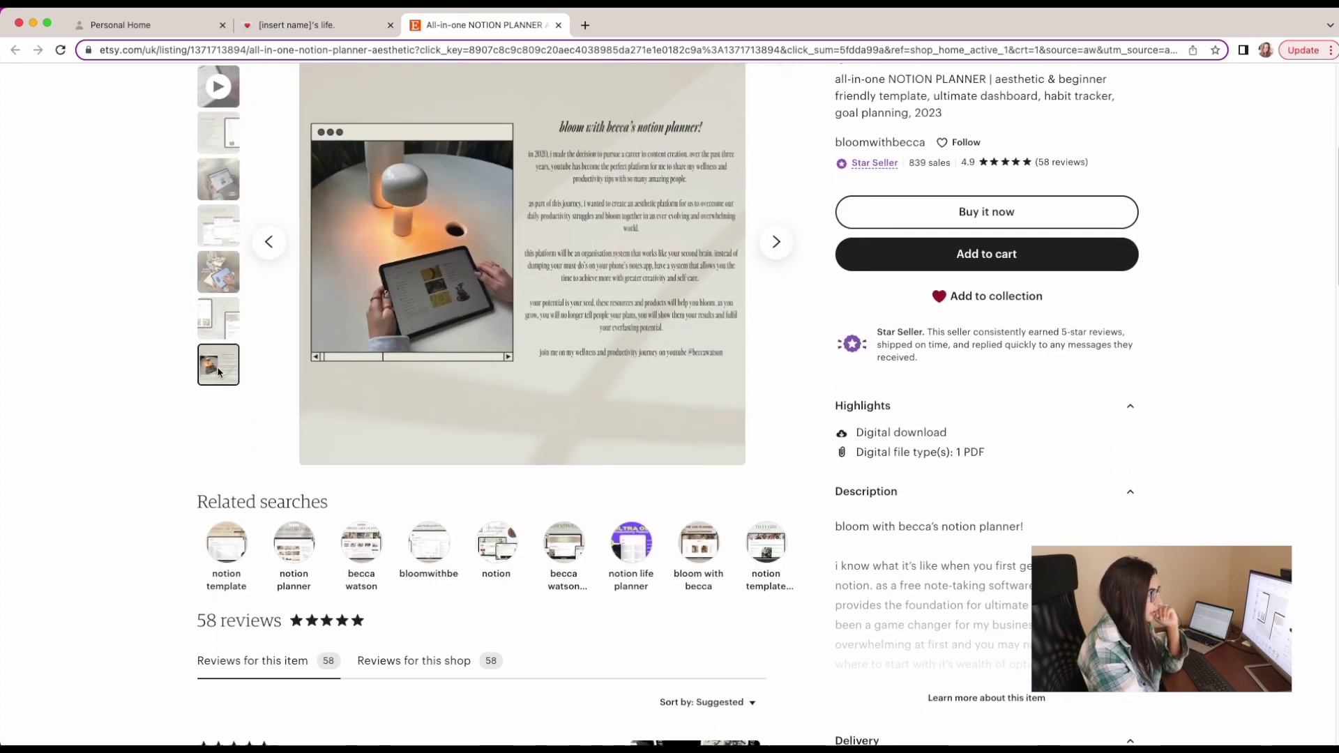
click(213, 318)
scroll(213, 318, up, 5)
Step: Search Etsy for 'notion template' and scroll the results
click(488, 89)
text(notion temp)
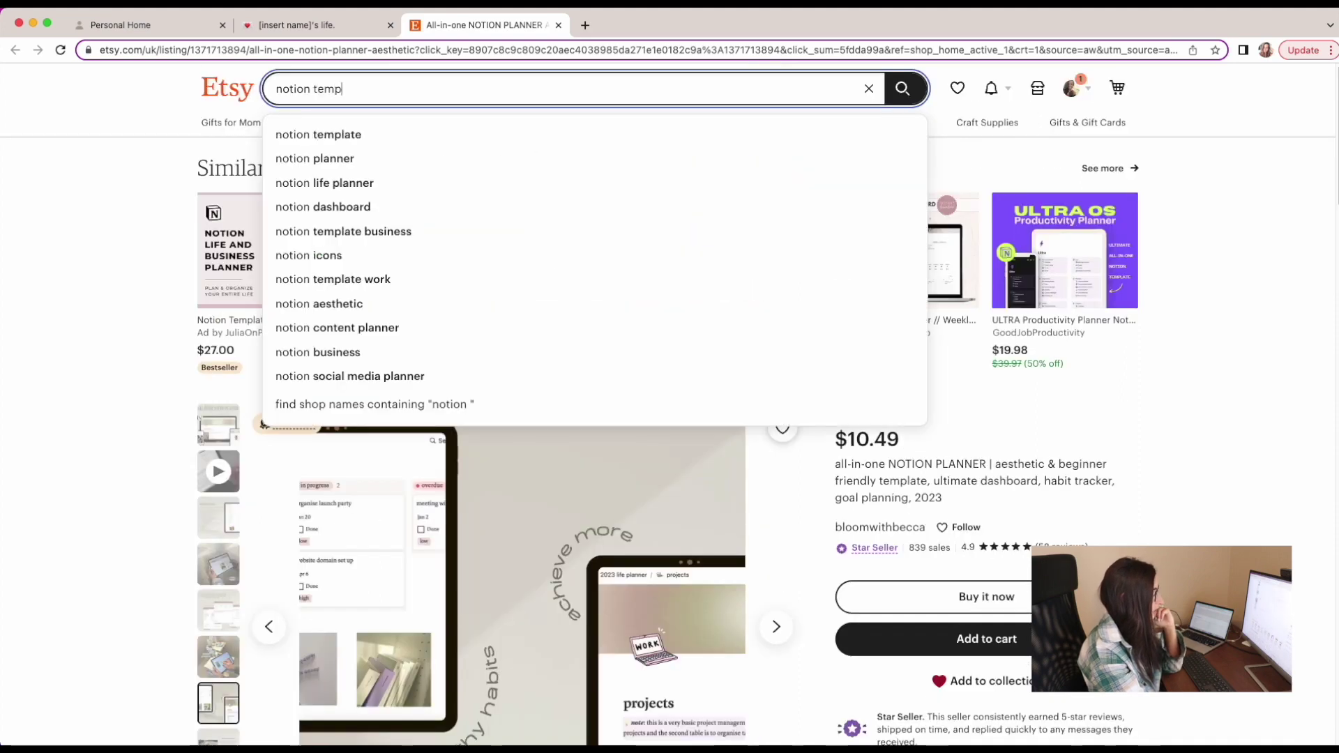
text(late)
key(Return)
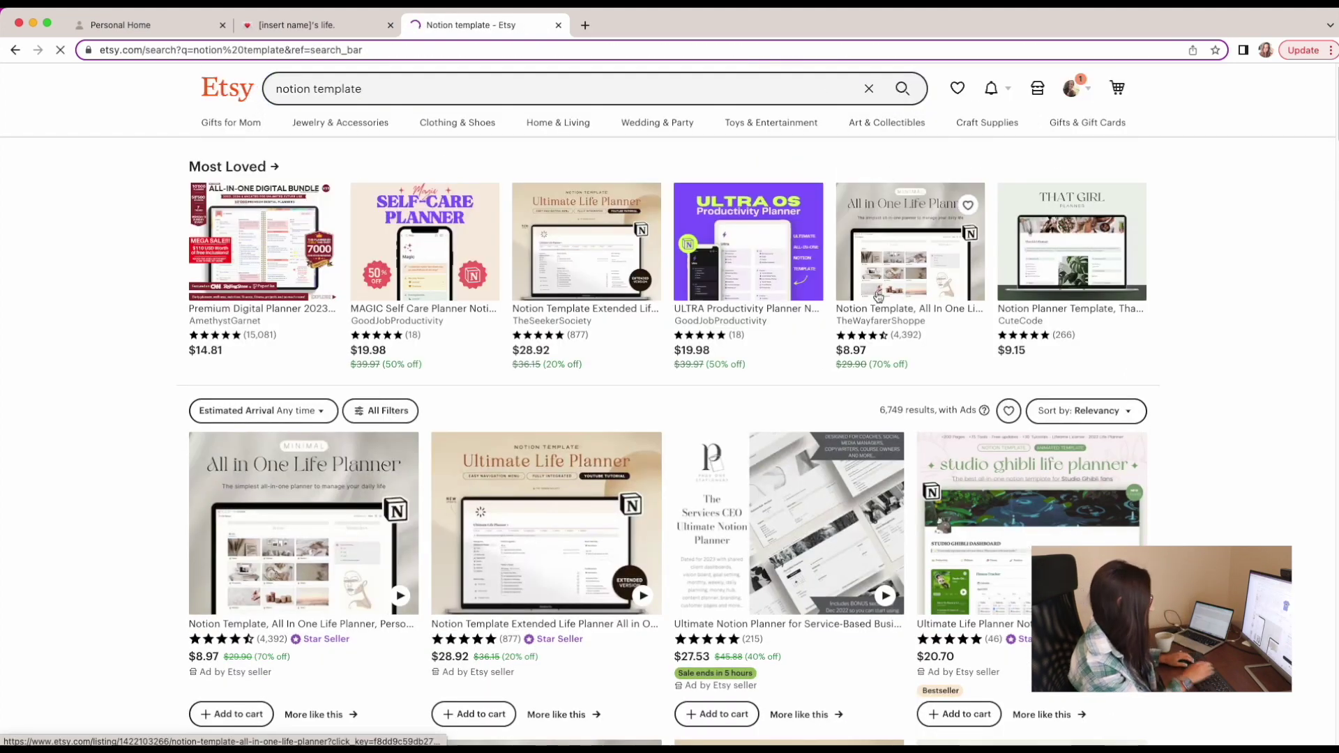
scroll(855, 367, down, 2)
scroll(795, 404, down, 4)
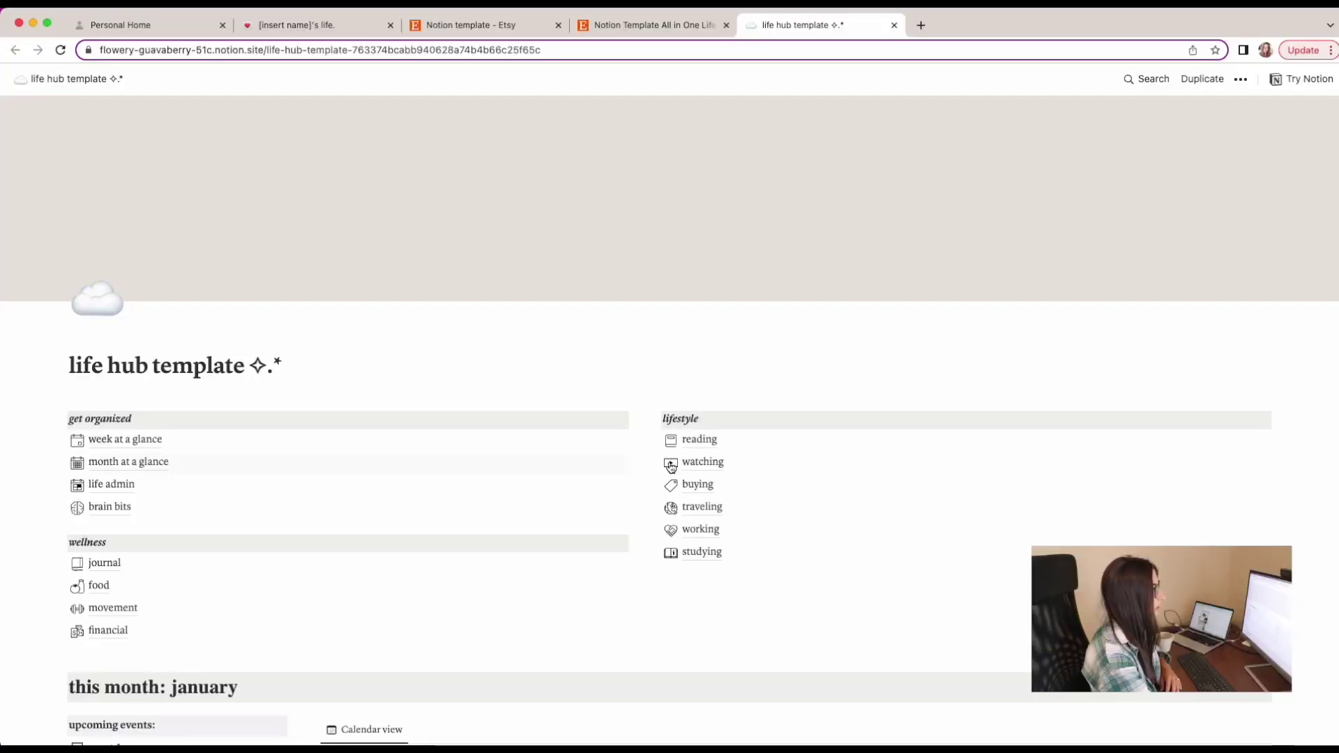
Step: Scroll the life hub template's sections and open its week at a glance calendar page
scroll(288, 366, down, 10)
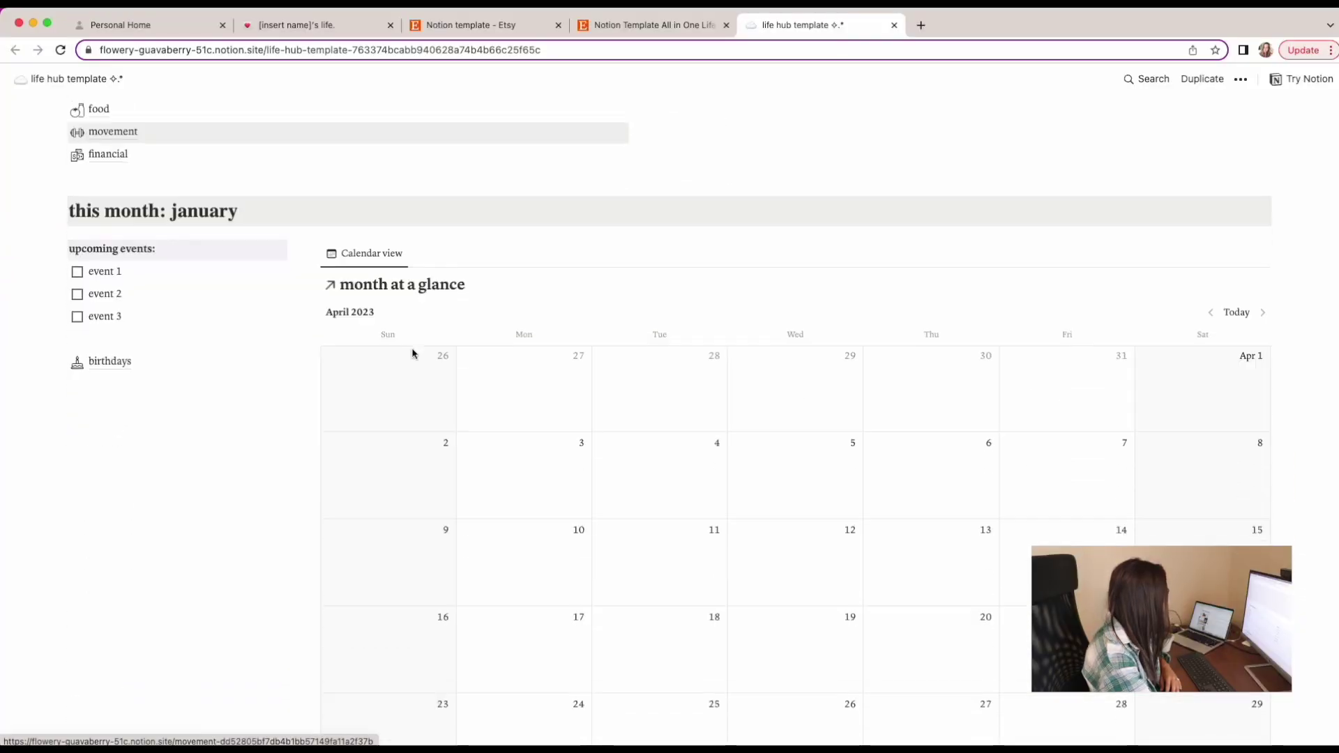
scroll(411, 355, up, 10)
click(156, 233)
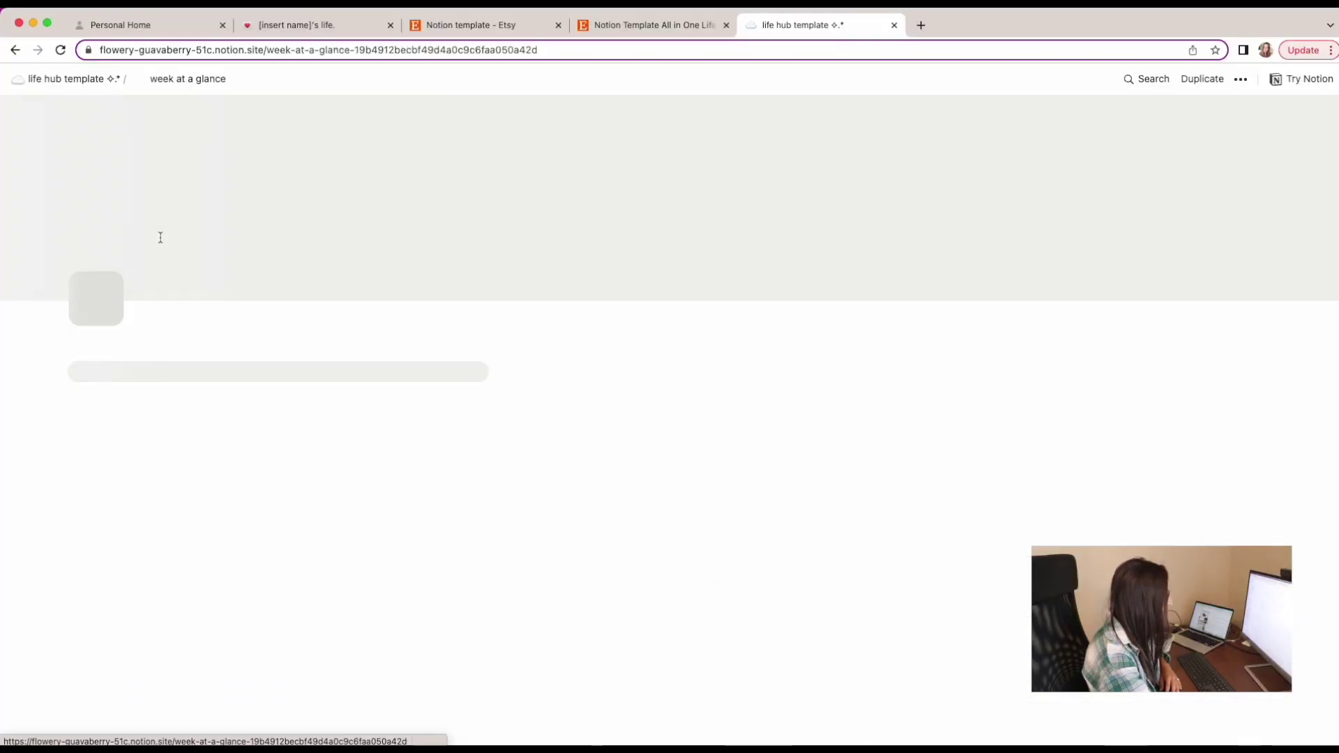
scroll(344, 499, down, 7)
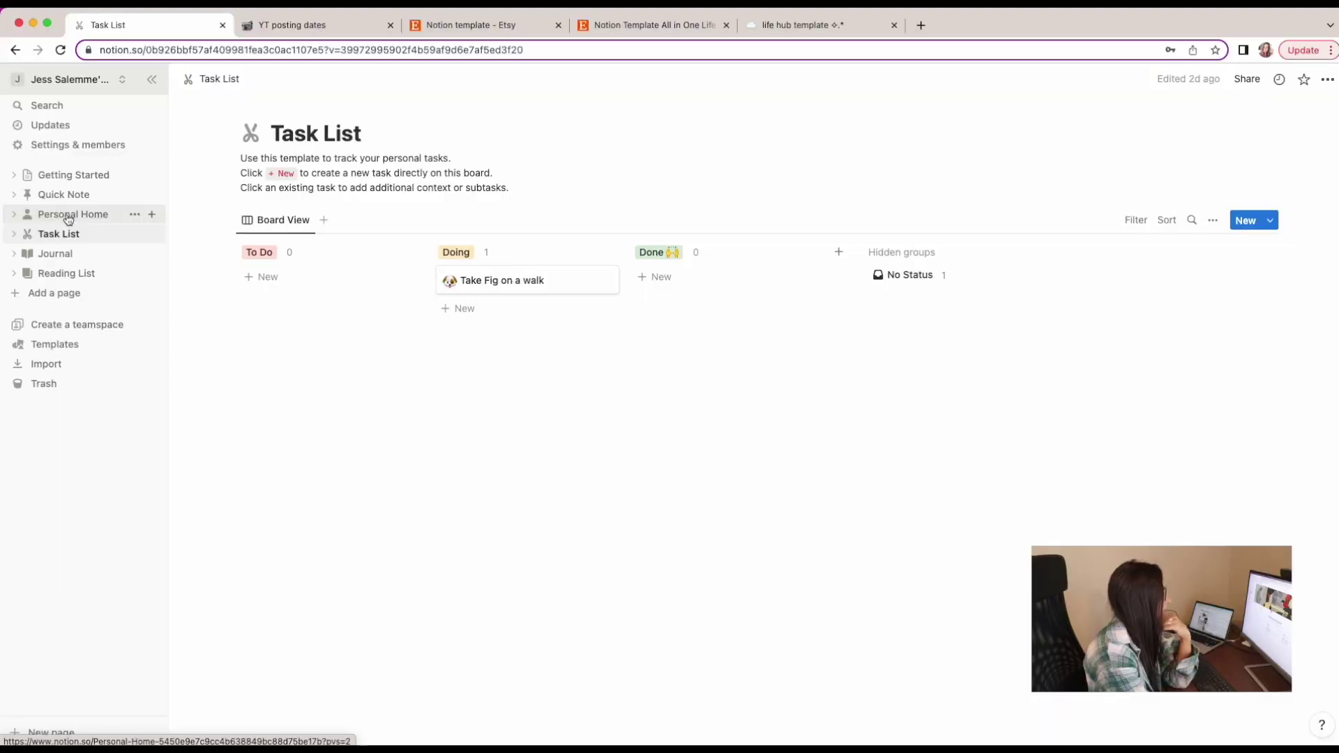
Step: Visit Personal Home, Task List, Journal, Reading List, Movie List and Recipes pages
click(68, 216)
click(61, 234)
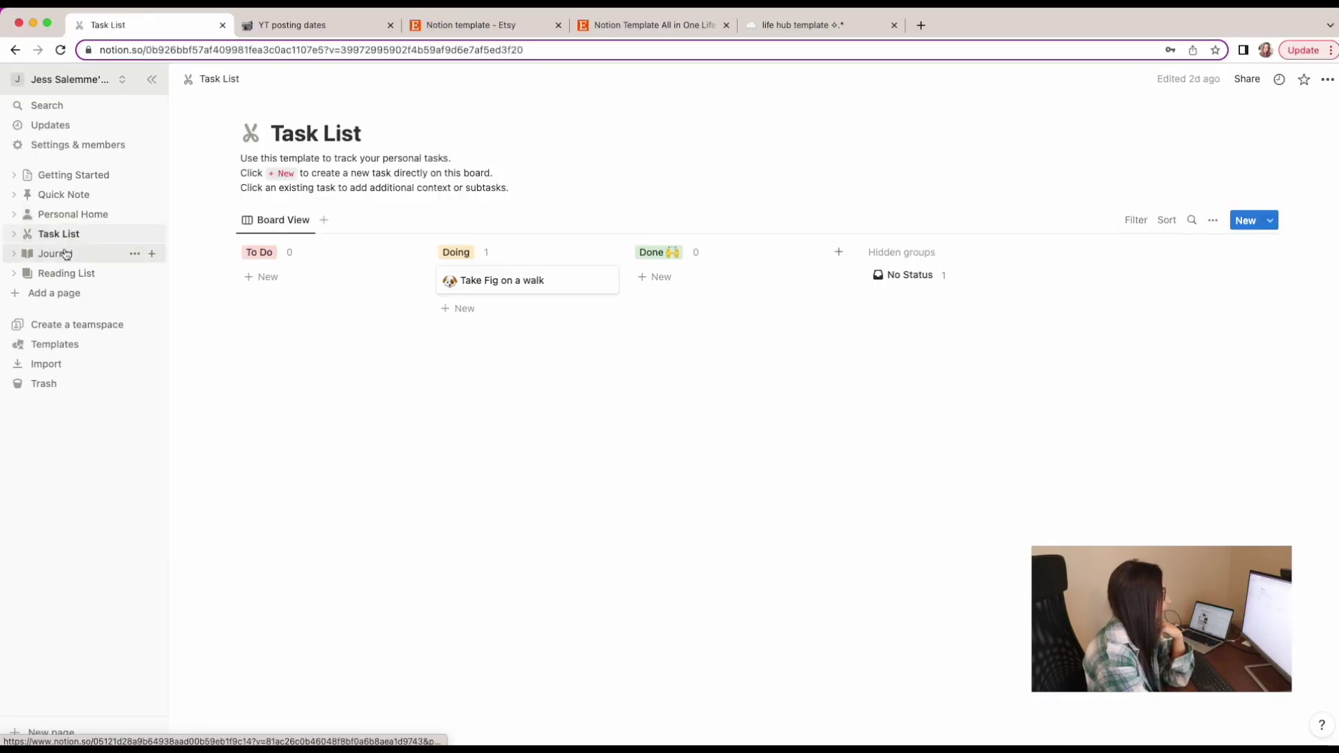
click(66, 255)
click(64, 274)
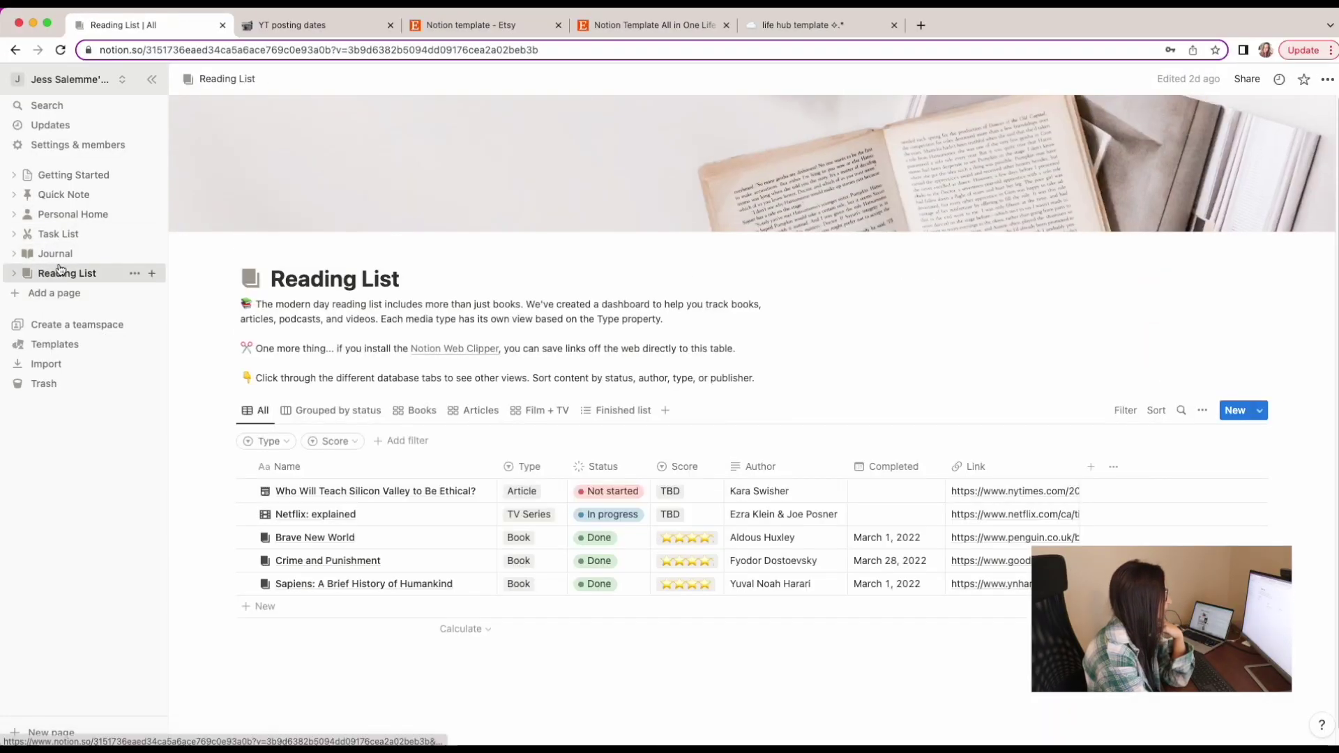
click(59, 216)
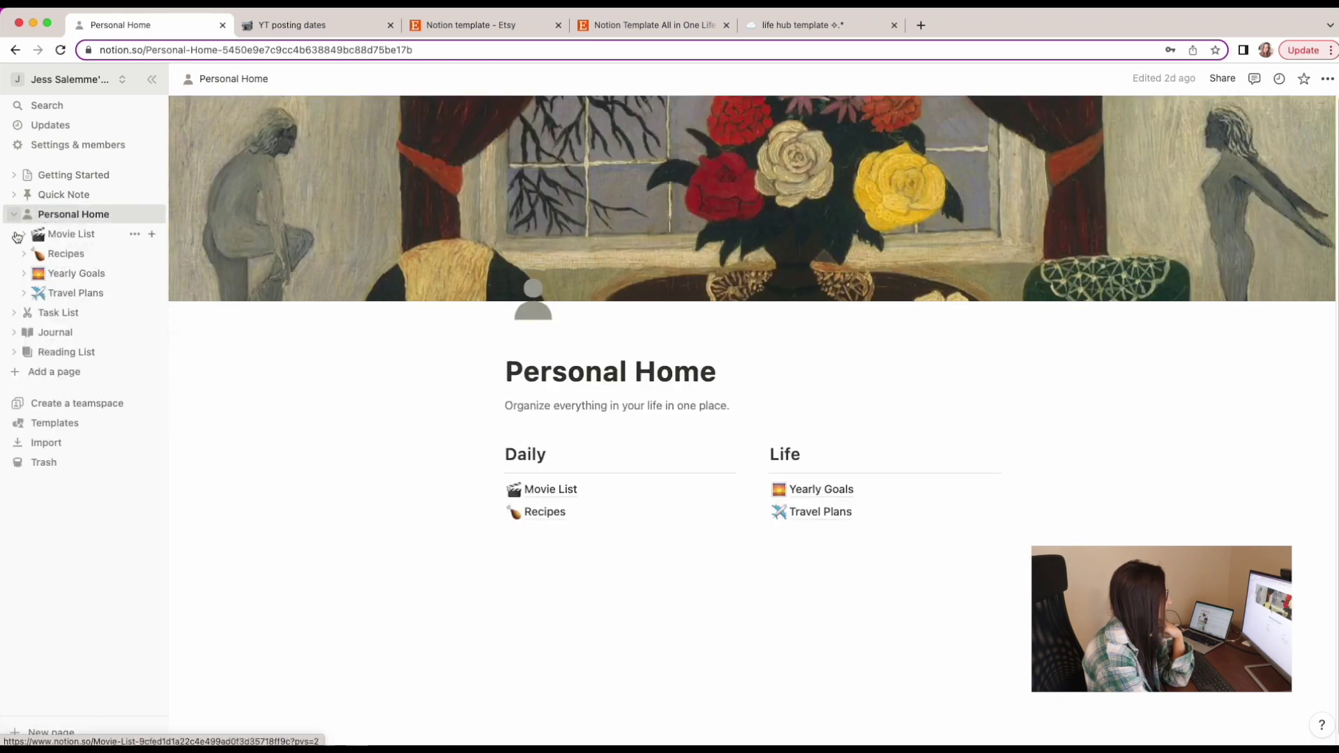
click(83, 240)
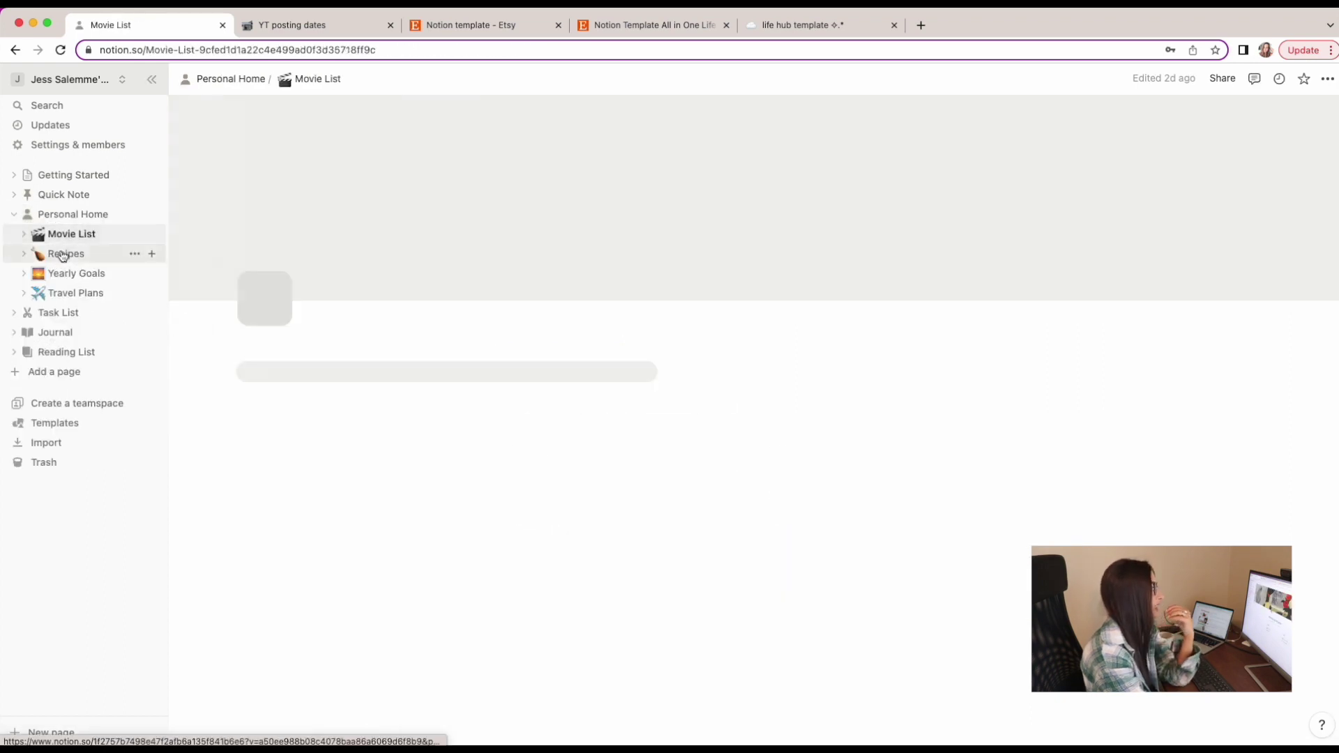
click(65, 254)
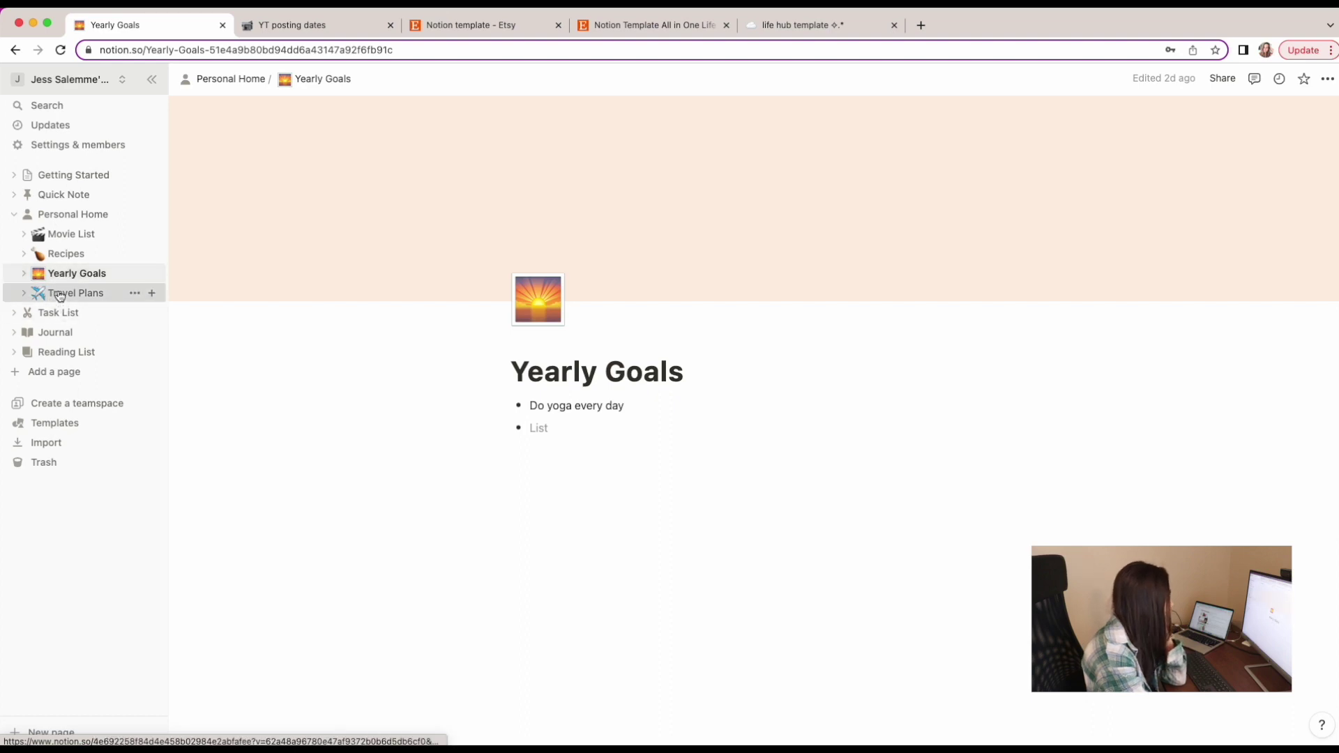
Step: Go to Travel Plans and open Notion's template gallery
click(59, 296)
click(78, 423)
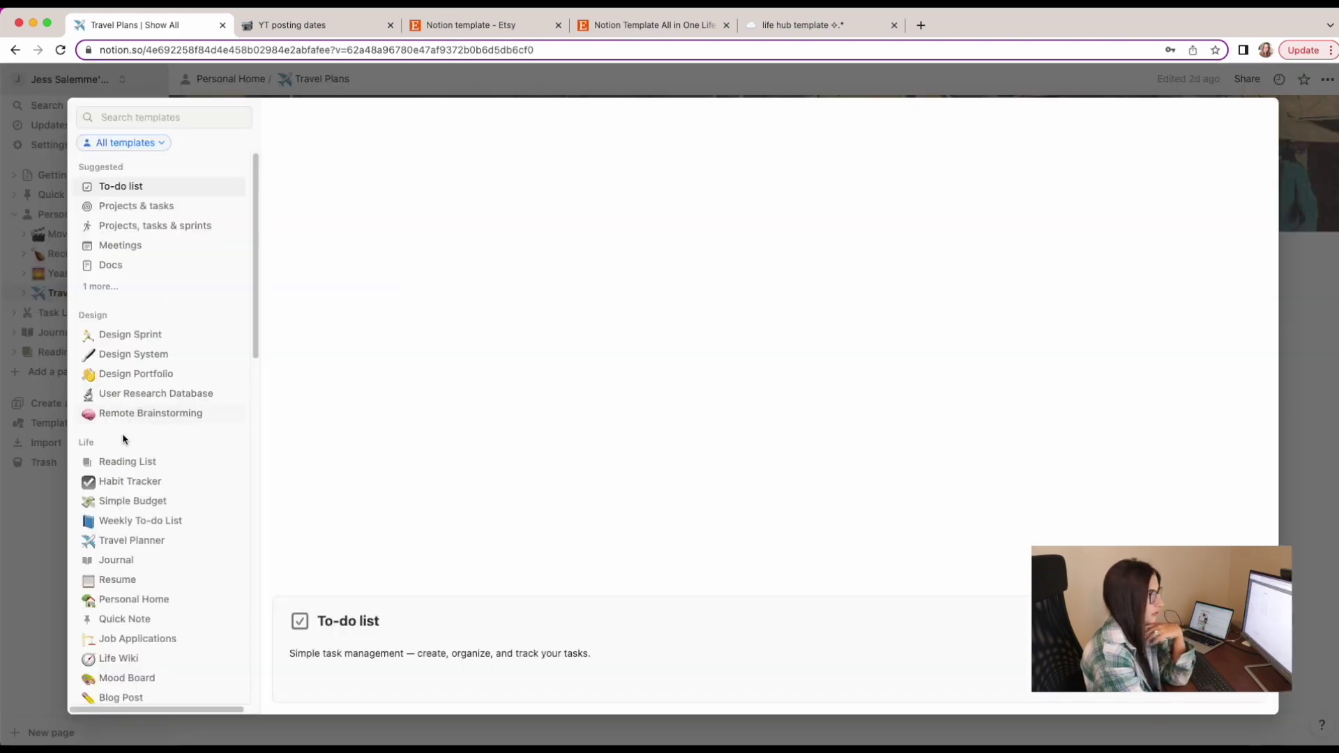
scroll(151, 416, down, 2)
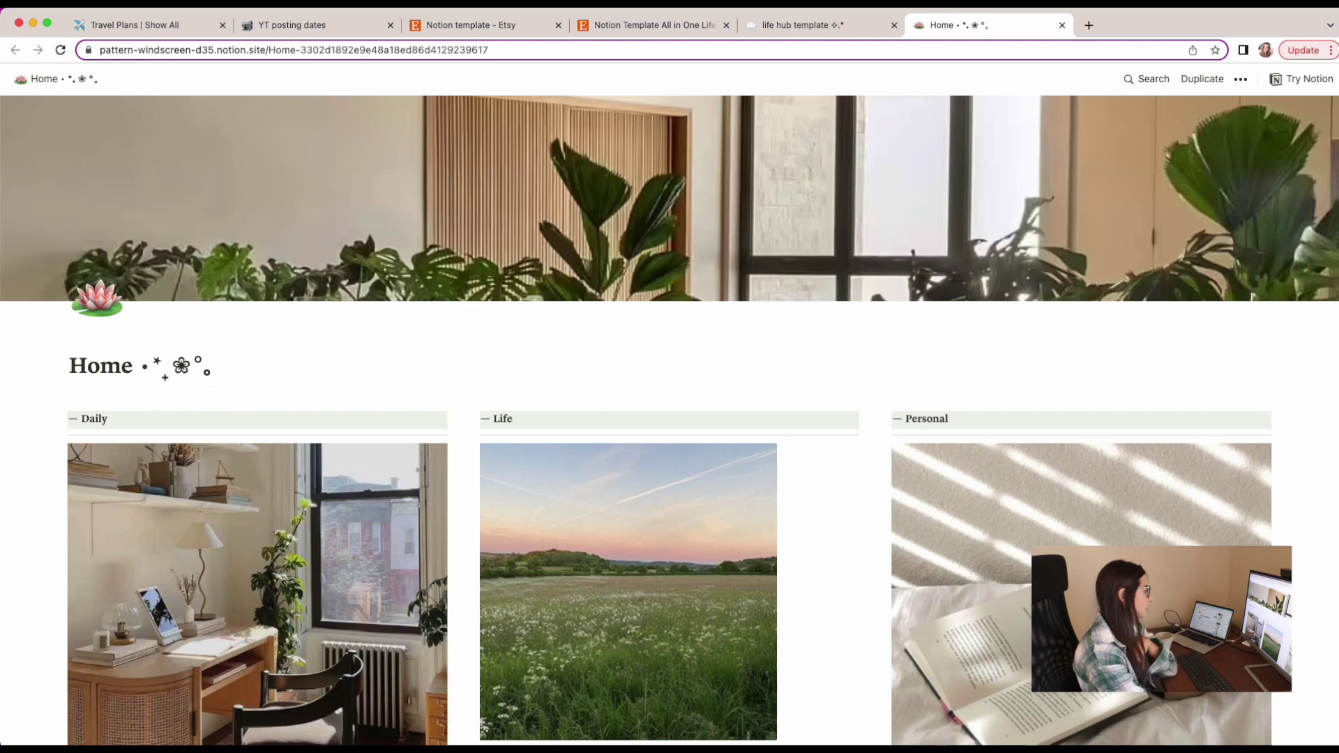
Step: Scroll the Home template's Daily, Life and Personal lists and view its Goals page
scroll(244, 423, down, 4)
scroll(244, 424, down, 2)
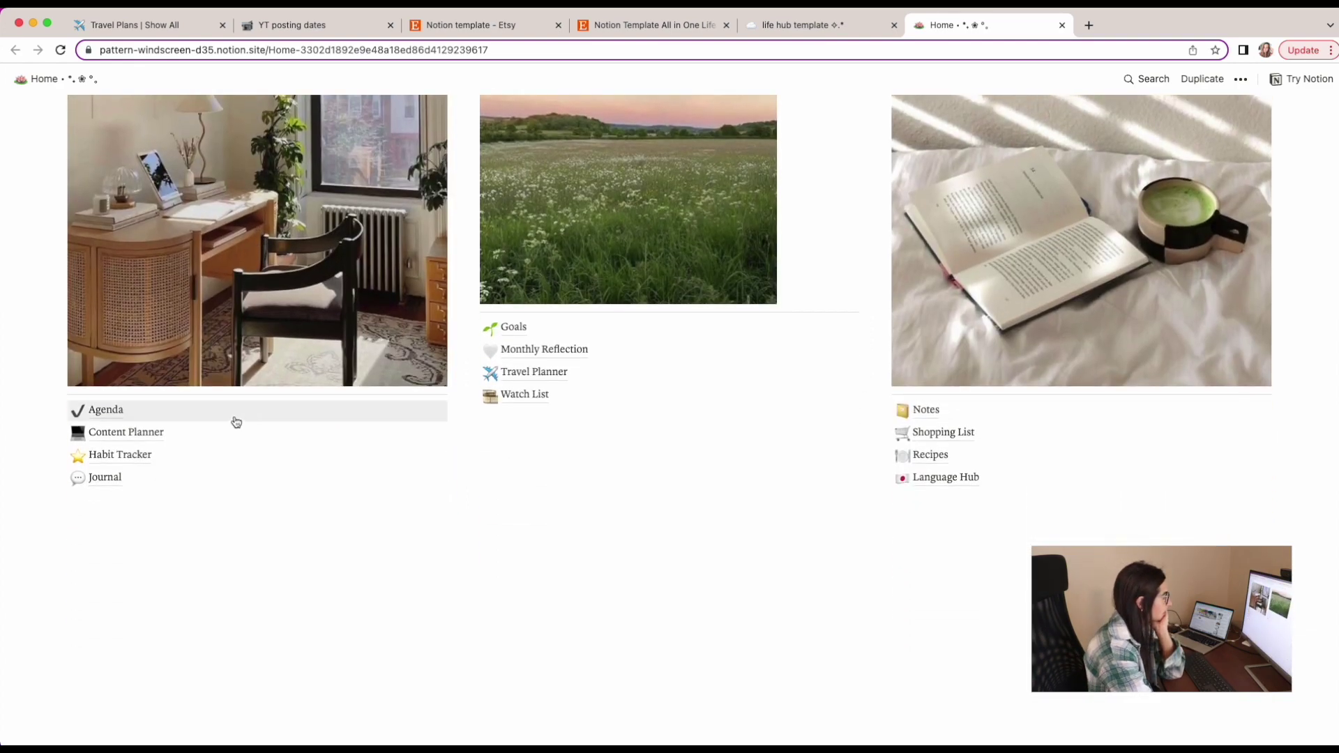
scroll(189, 217, up, 3)
scroll(588, 534, down, 1)
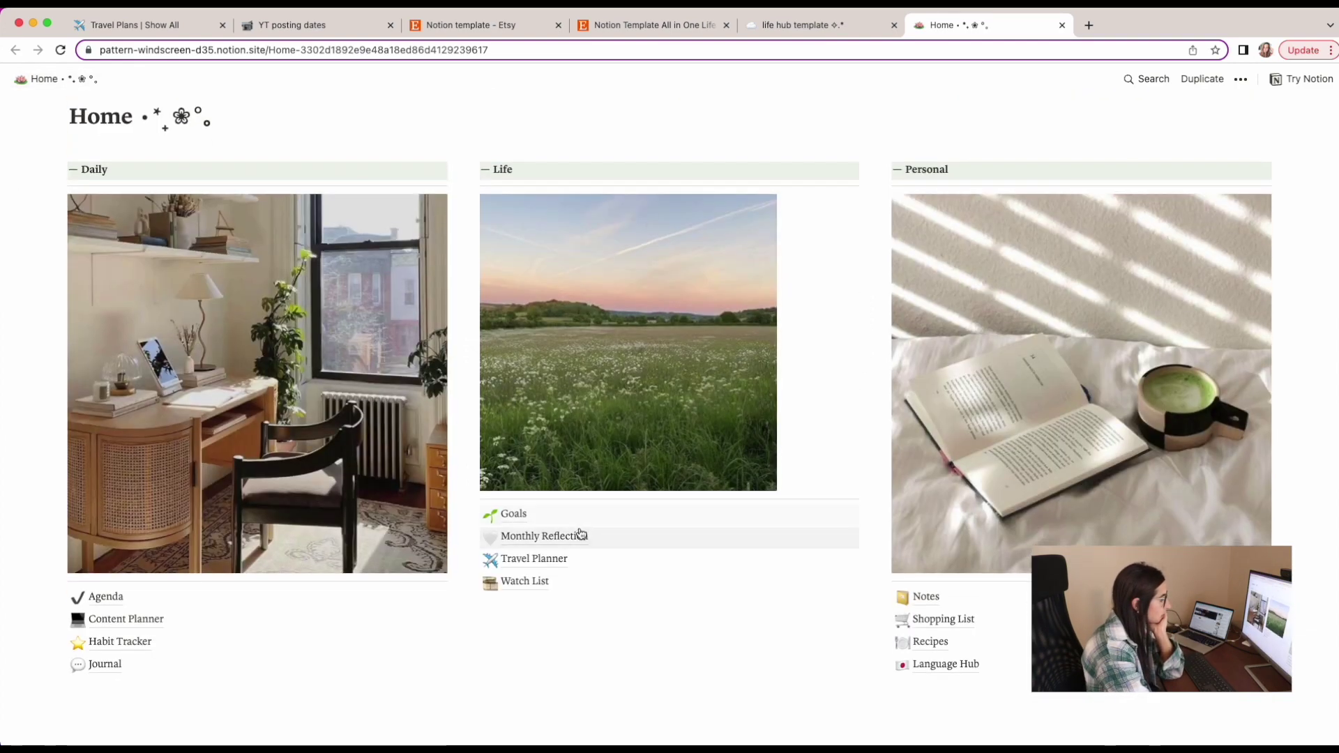
click(535, 516)
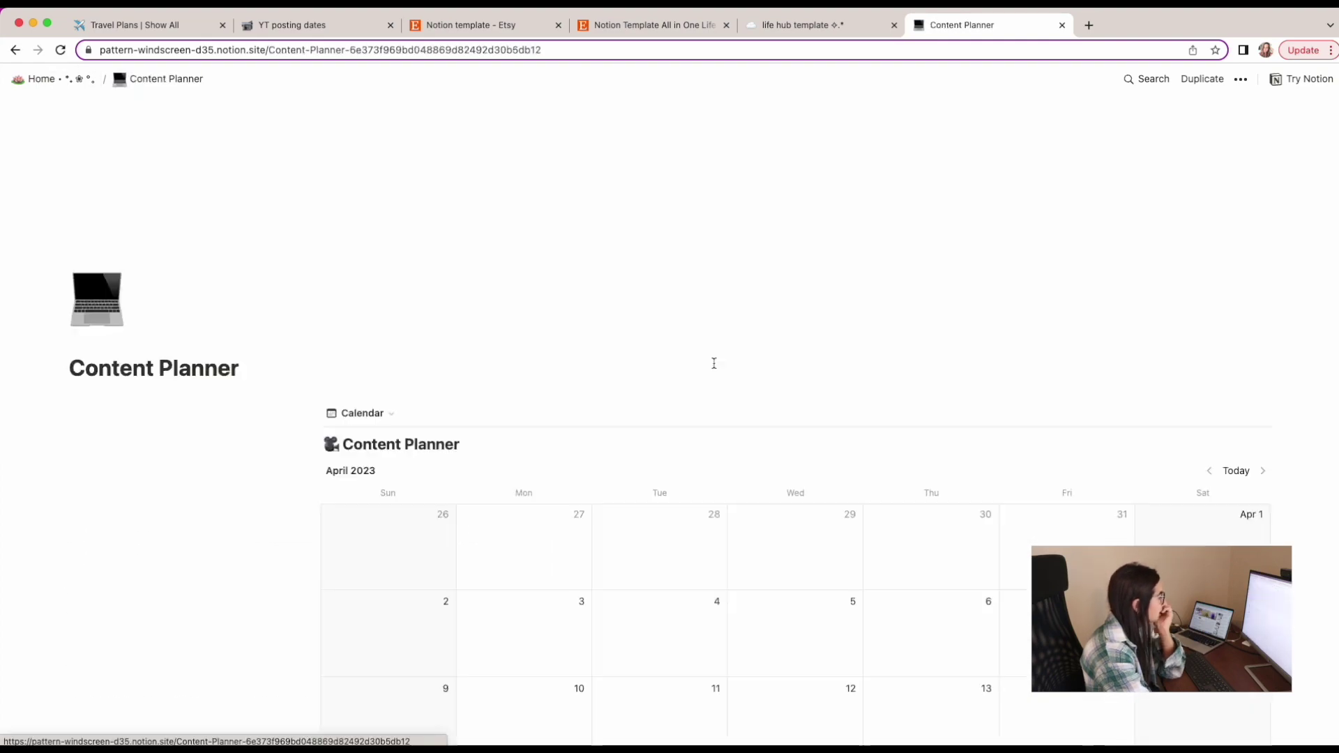
scroll(364, 391, down, 5)
scroll(361, 395, down, 2)
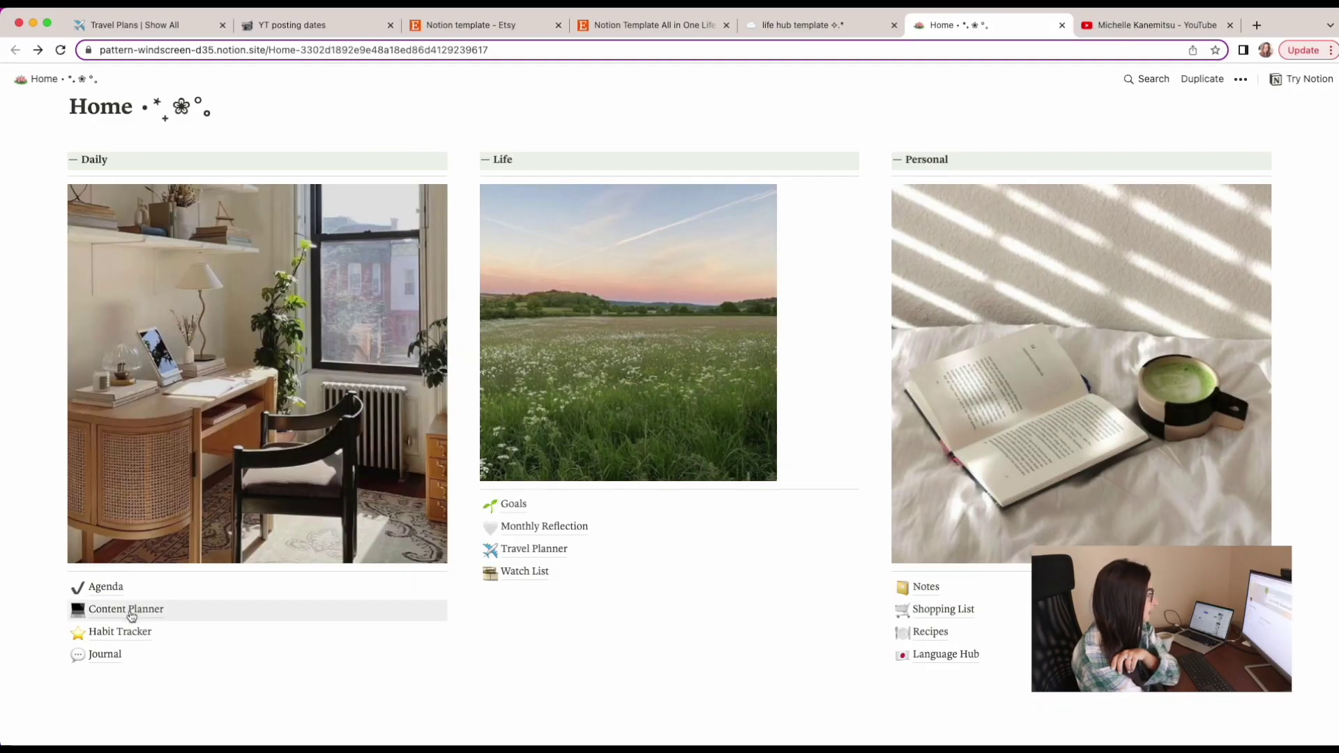
Step: Open the Content Planner page and scroll down to its calendar
click(131, 615)
scroll(131, 615, down, 5)
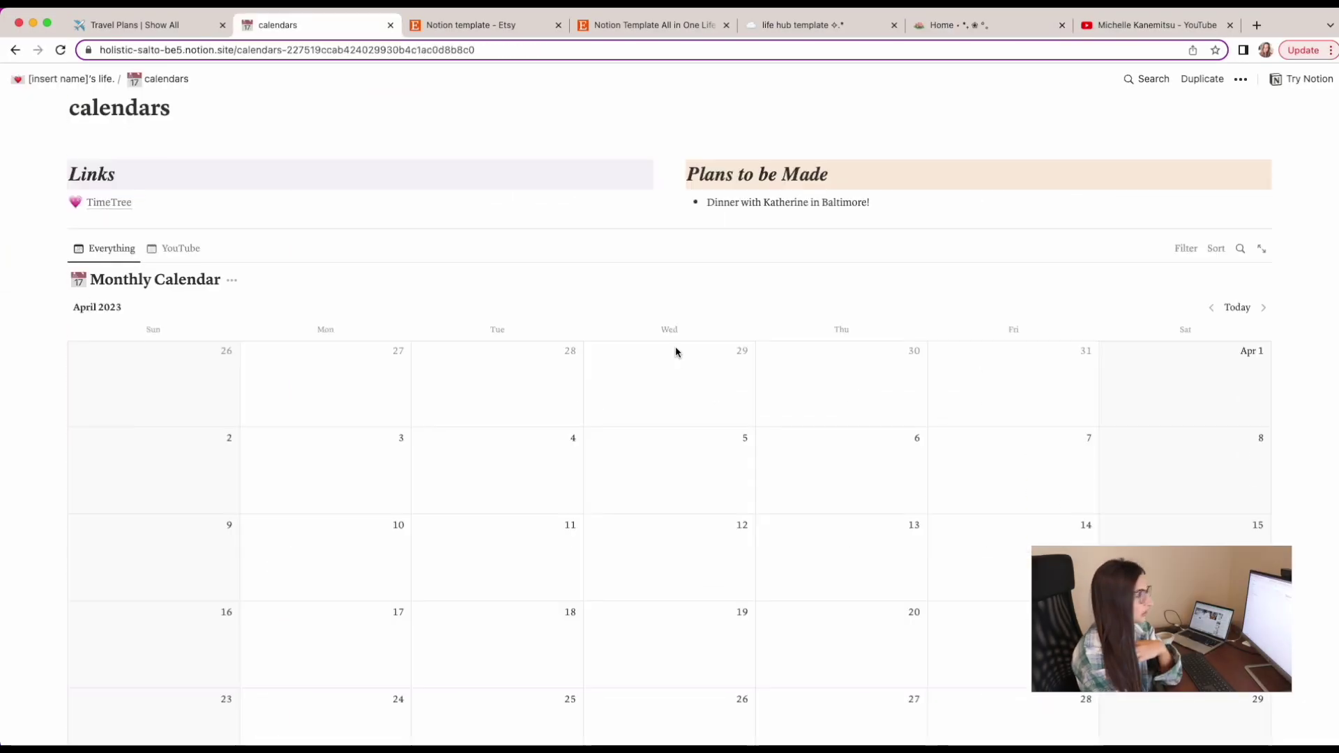
scroll(673, 356, down, 2)
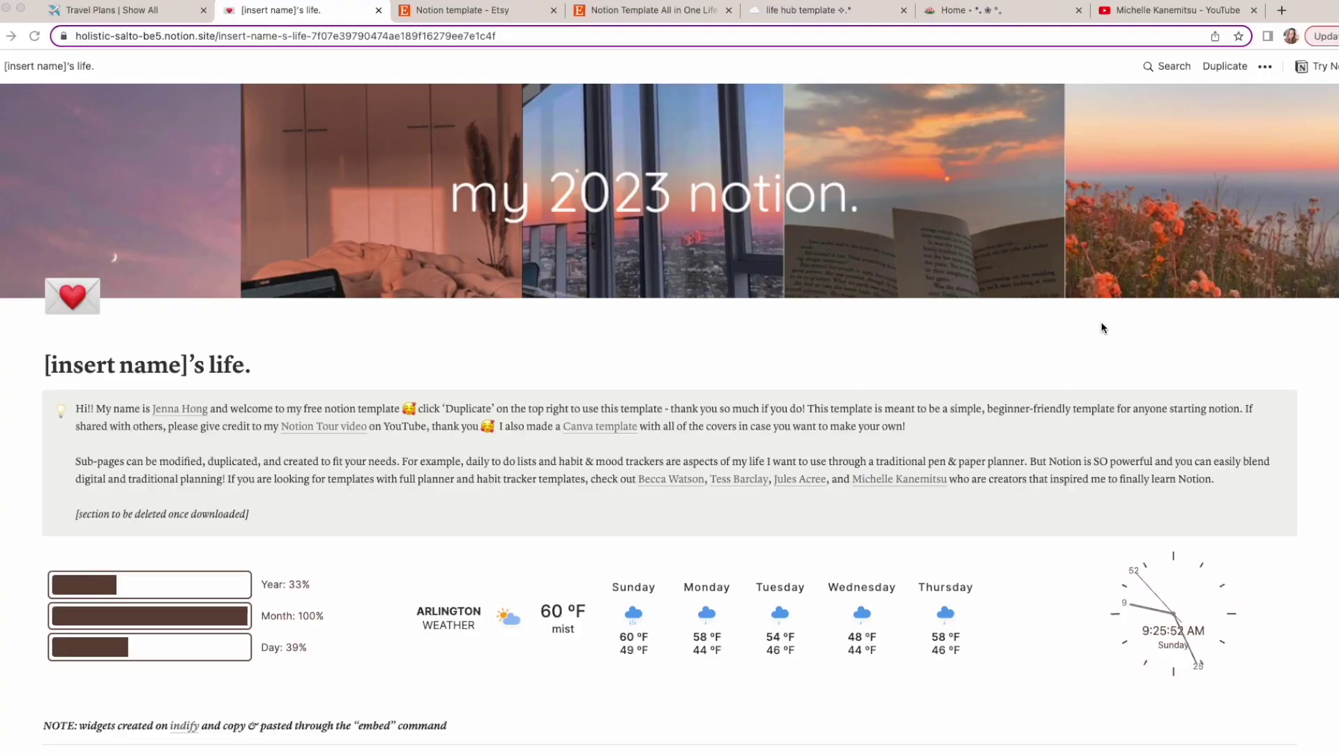
Step: Duplicate the '[insert name]'s life.' template into your own workspace
click(1224, 68)
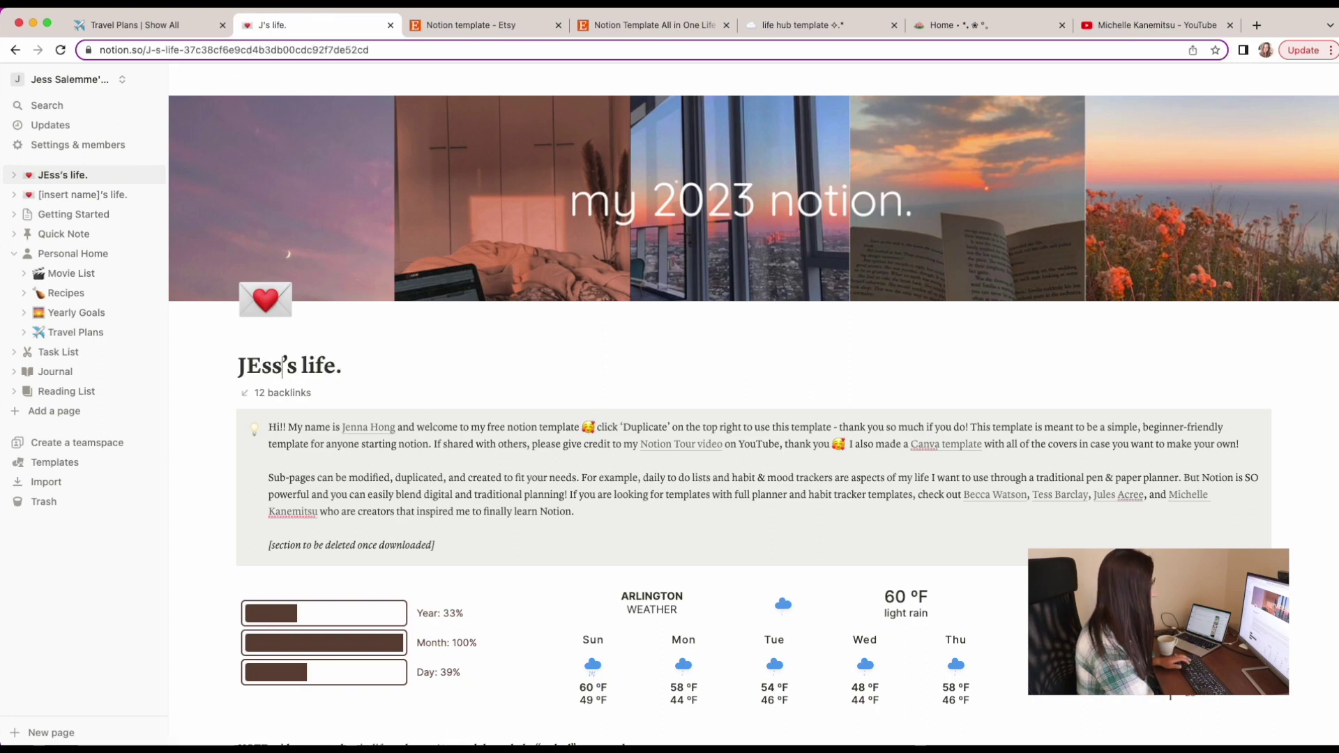
Step: Open the intro callout block's actions menu and scroll the page
click(225, 427)
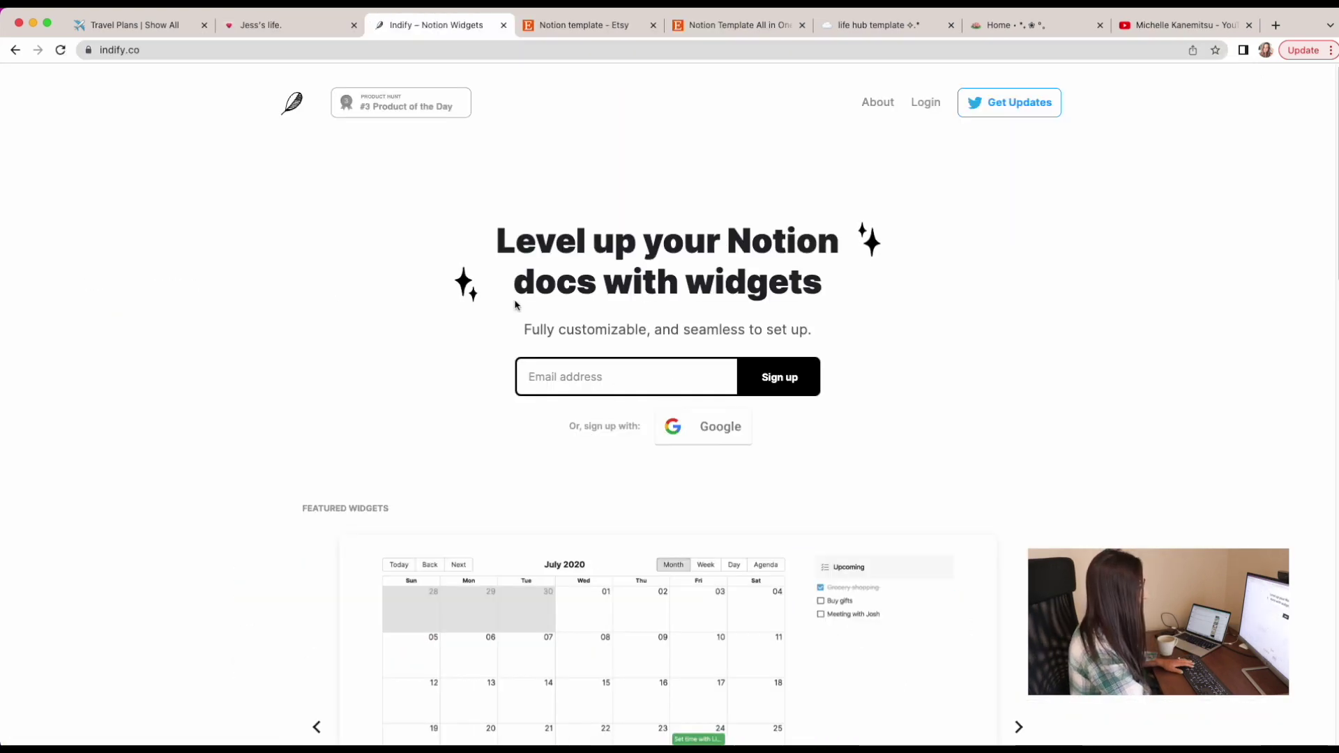
scroll(516, 305, down, 8)
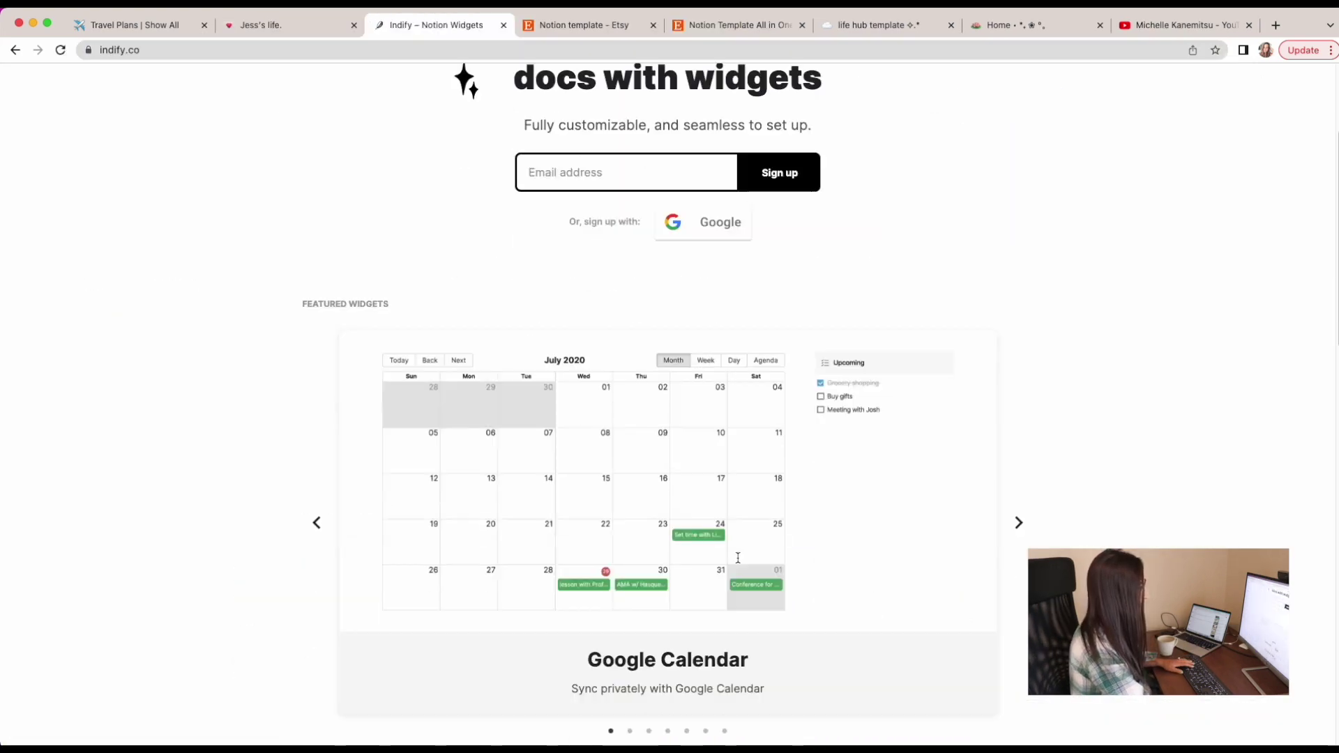
scroll(705, 553, up, 5)
scroll(675, 548, up, 2)
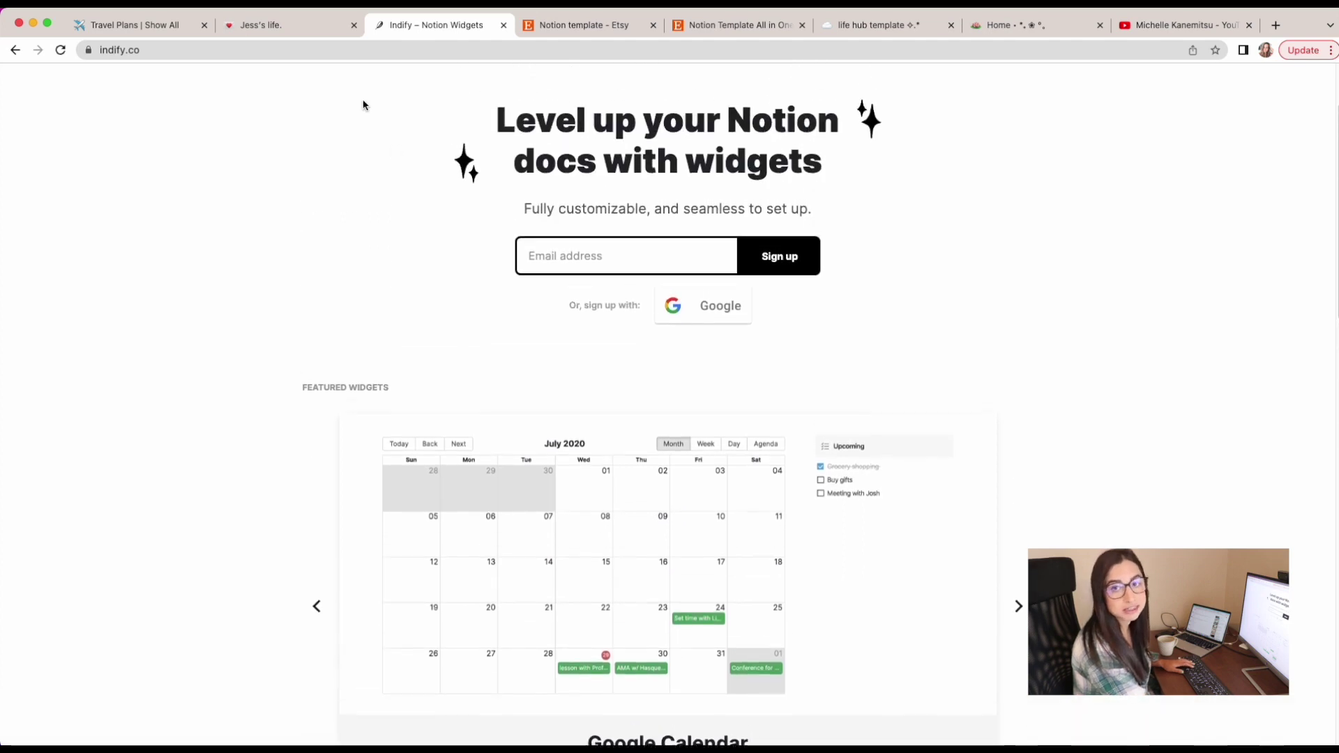
Step: Return to the Jess's life dashboard and open the photo collage's actions menu
click(282, 27)
scroll(300, 429, down, 3)
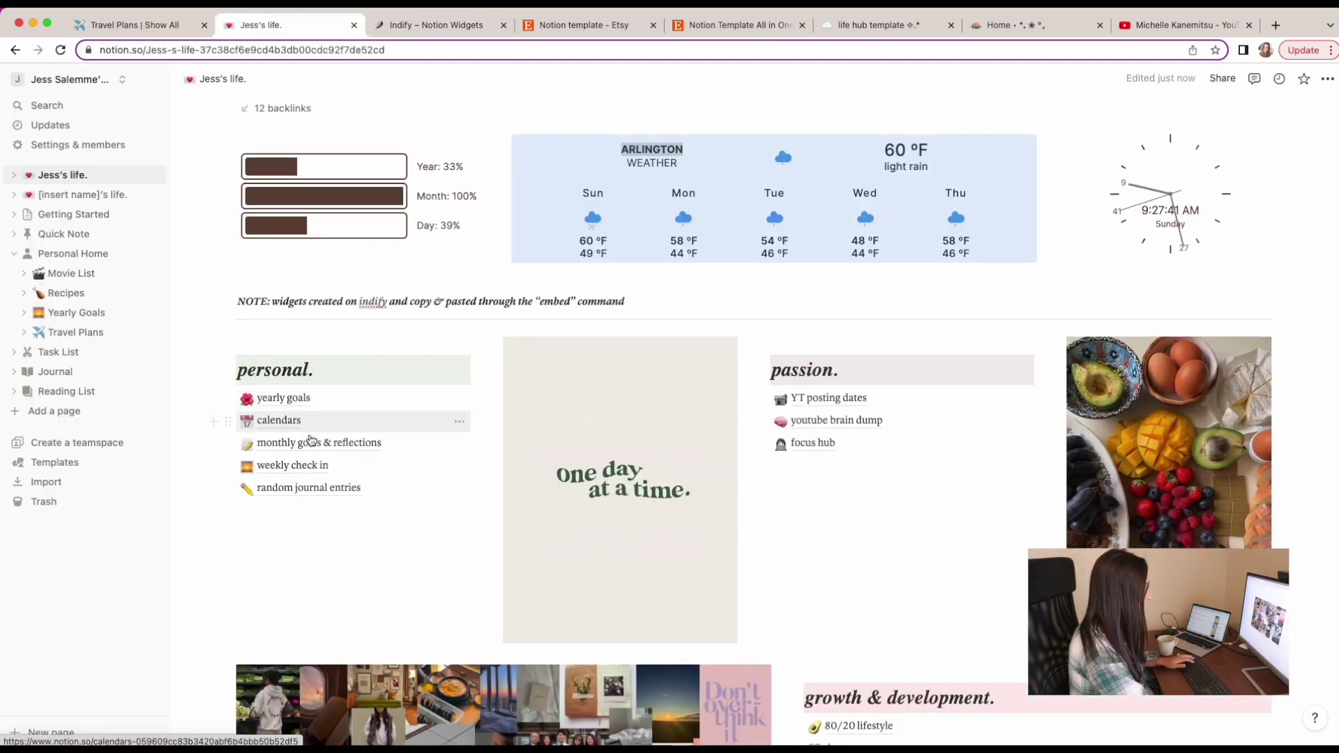
scroll(313, 444, down, 5)
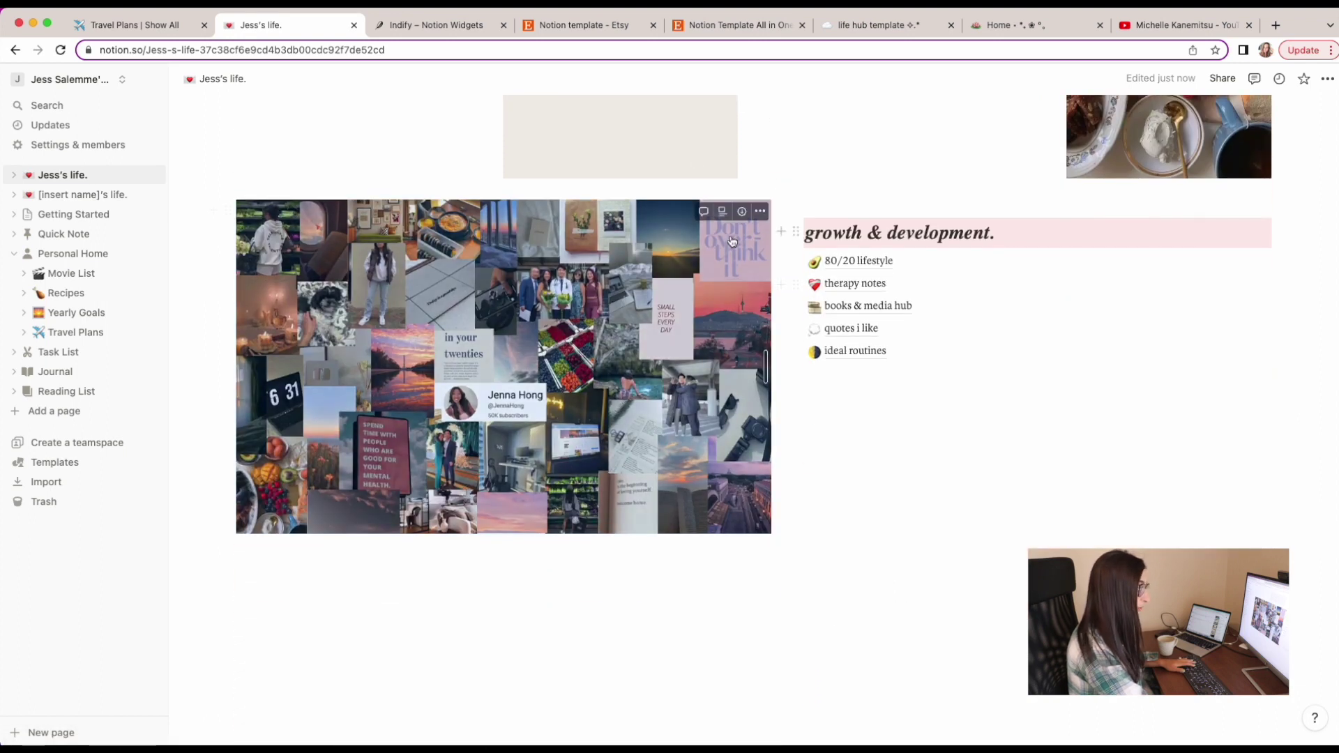
click(760, 212)
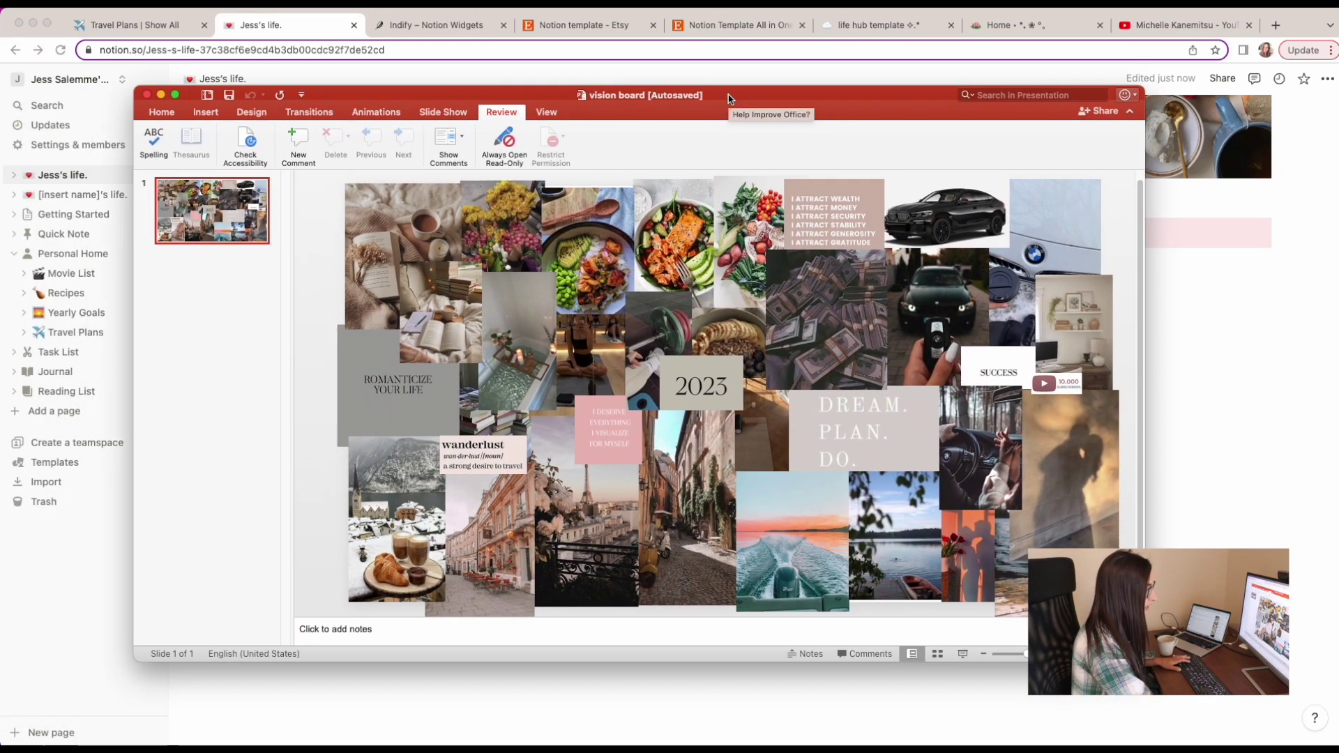
Step: Replace the photo collage with the uploaded vision board image
drag(729, 98, 713, 87)
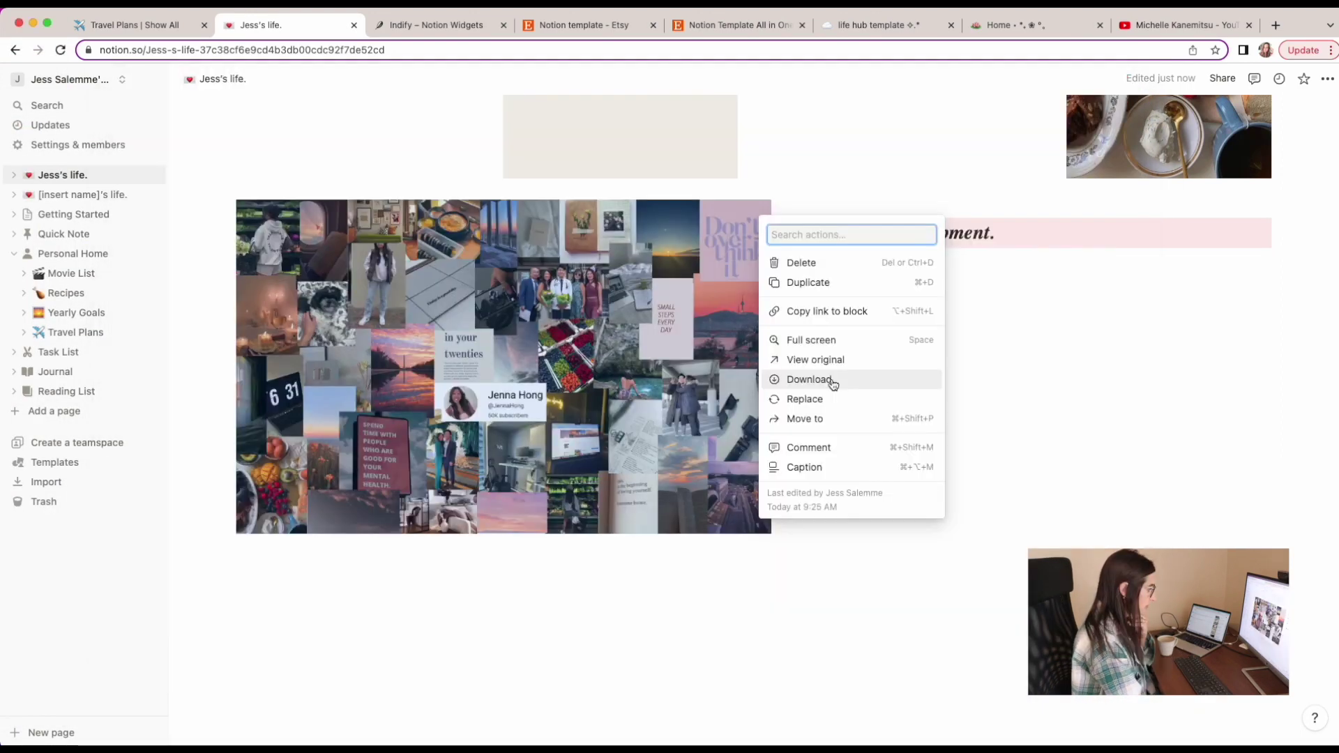
click(830, 403)
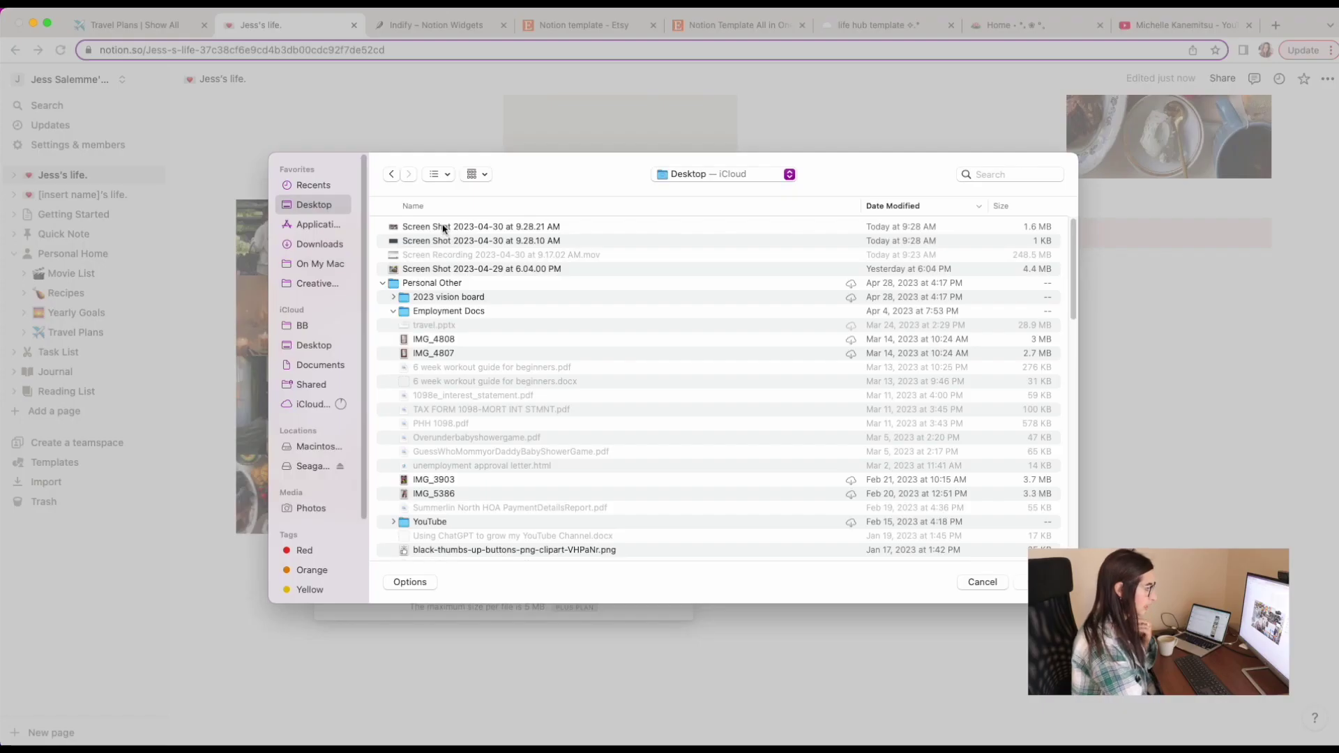
double_click(442, 231)
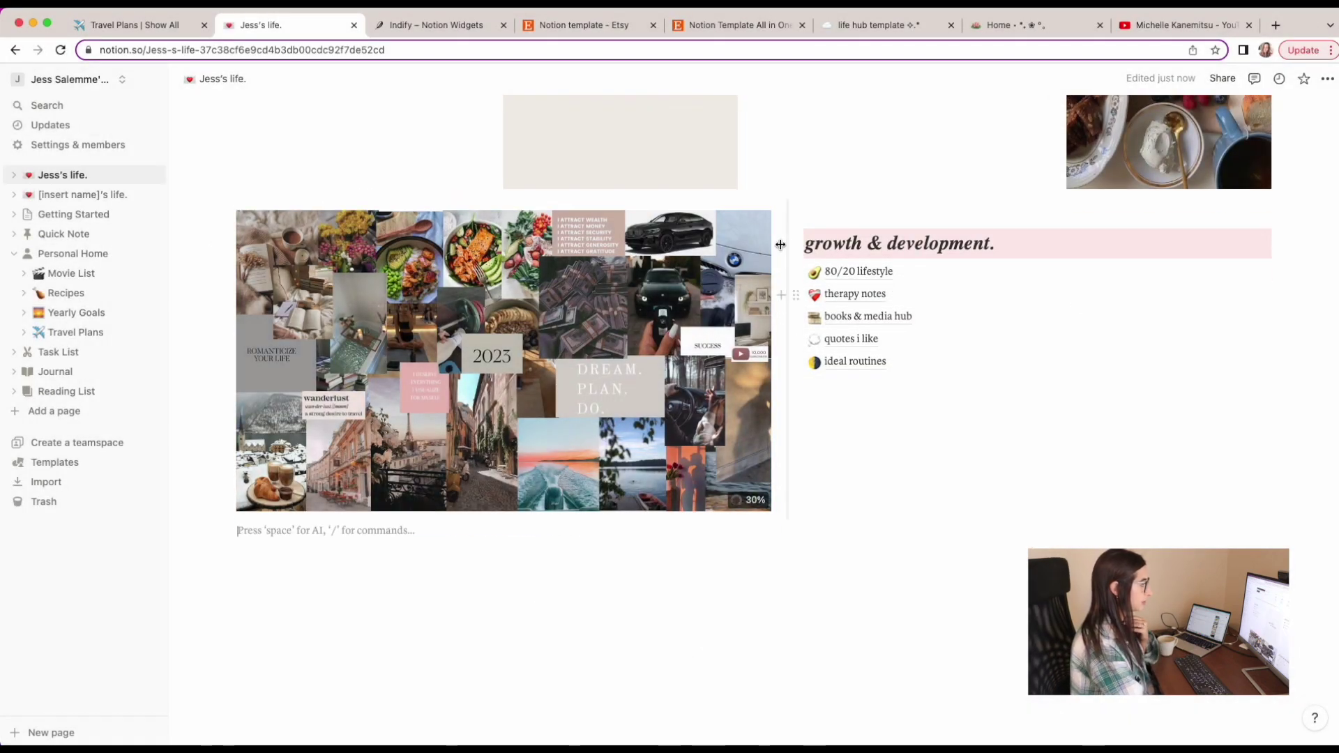
scroll(886, 474, up, 3)
scroll(320, 217, up, 5)
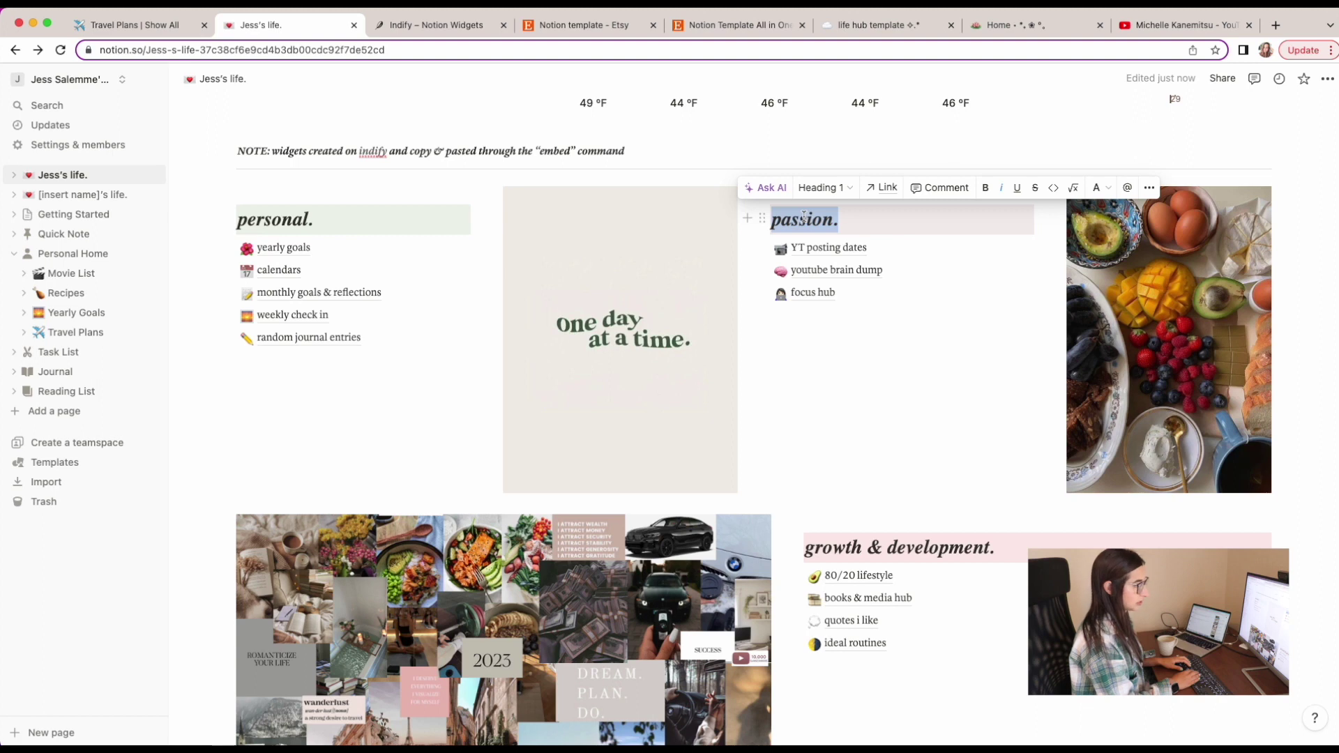
Step: Finish renaming passion. to hustle. and start retyping growth & development as health
text(e.)
scroll(1081, 300, down, 1)
double_click(983, 502)
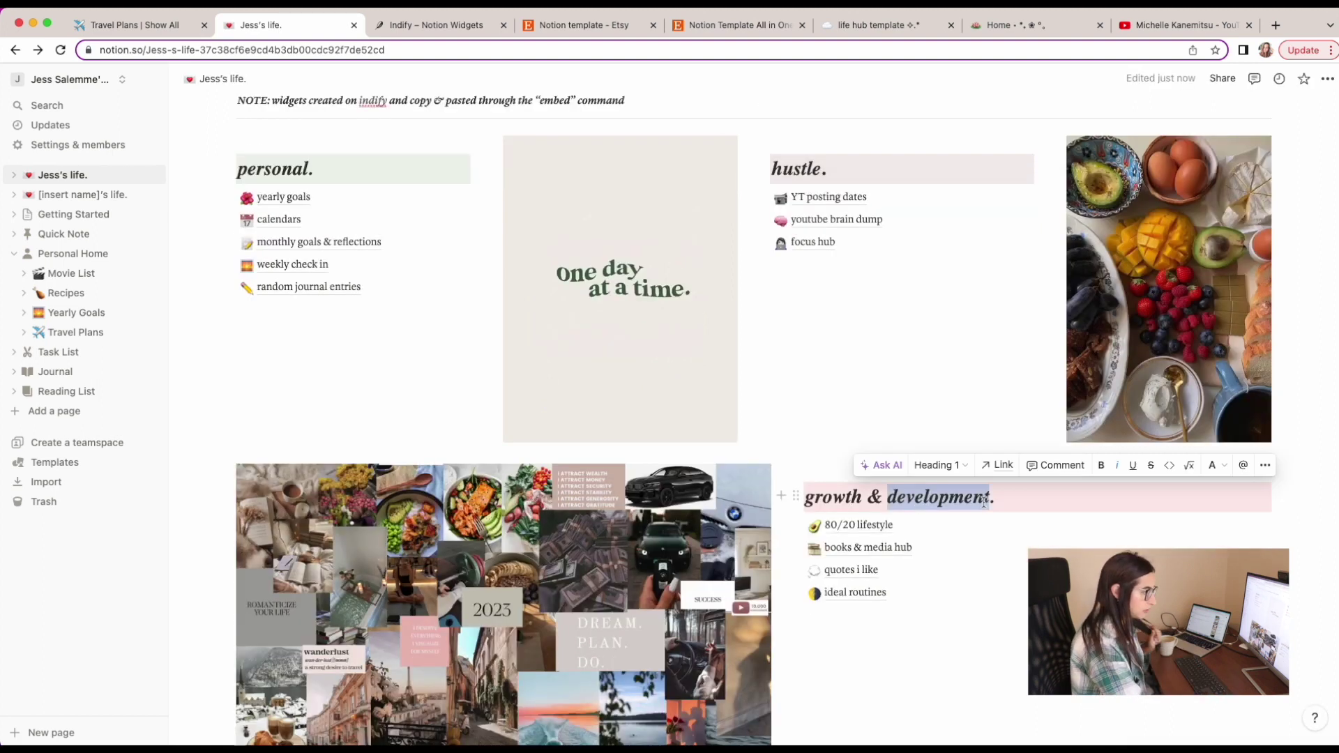
text(healt)
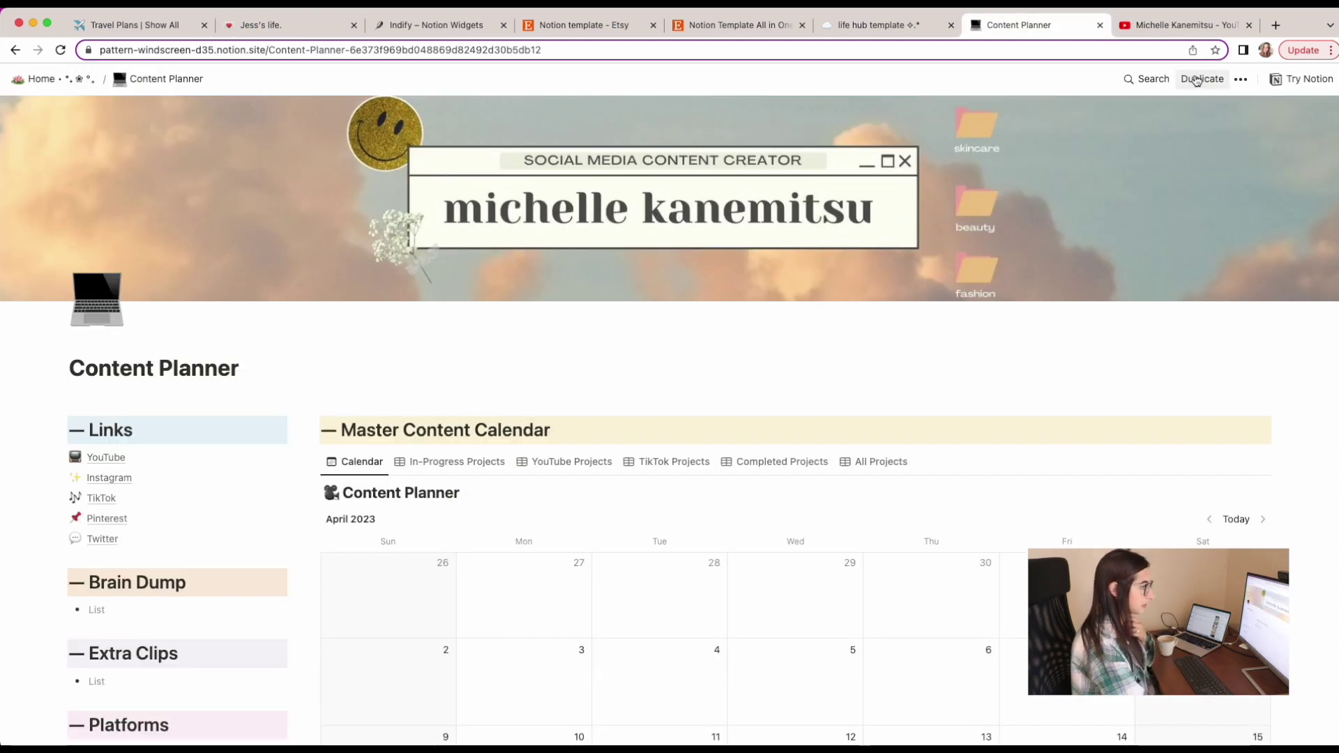
Step: Duplicate the Content Planner template and drag its link to the top of the hustle. list
click(1200, 79)
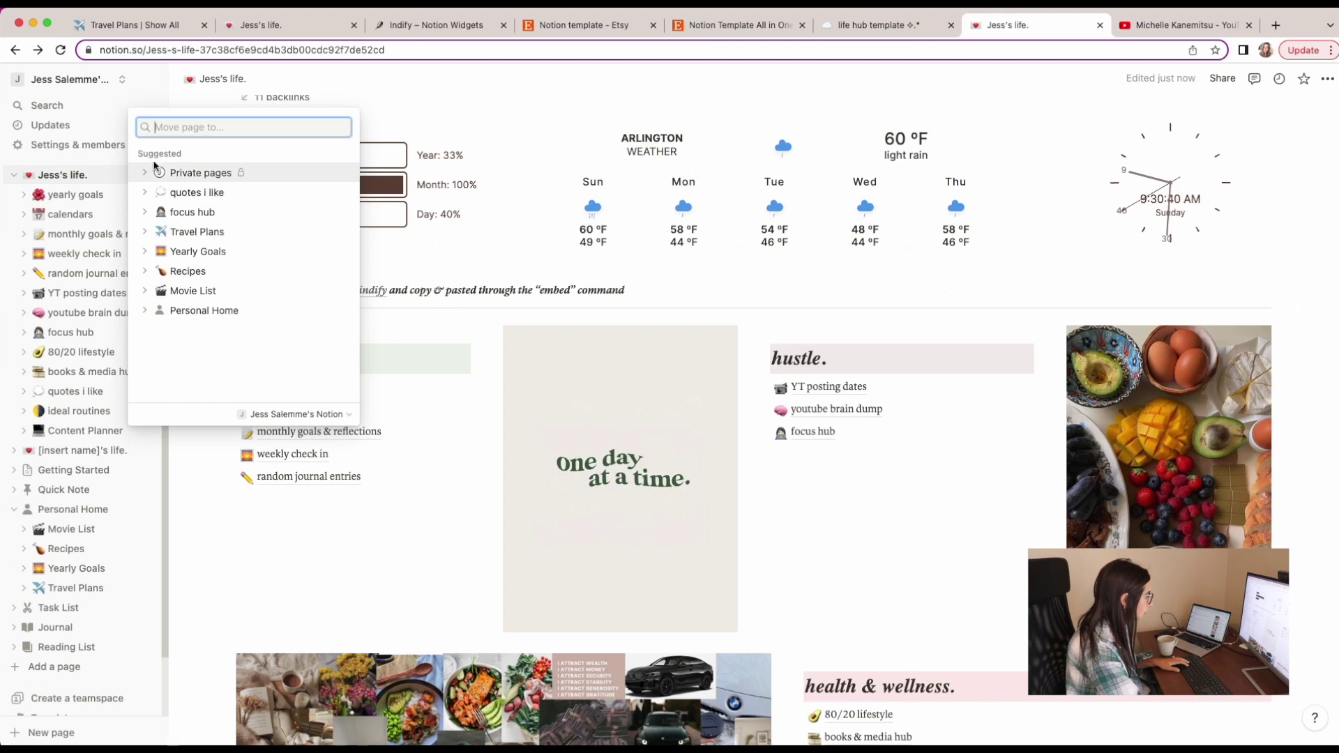
key(Escape)
scroll(670, 490, down, 7)
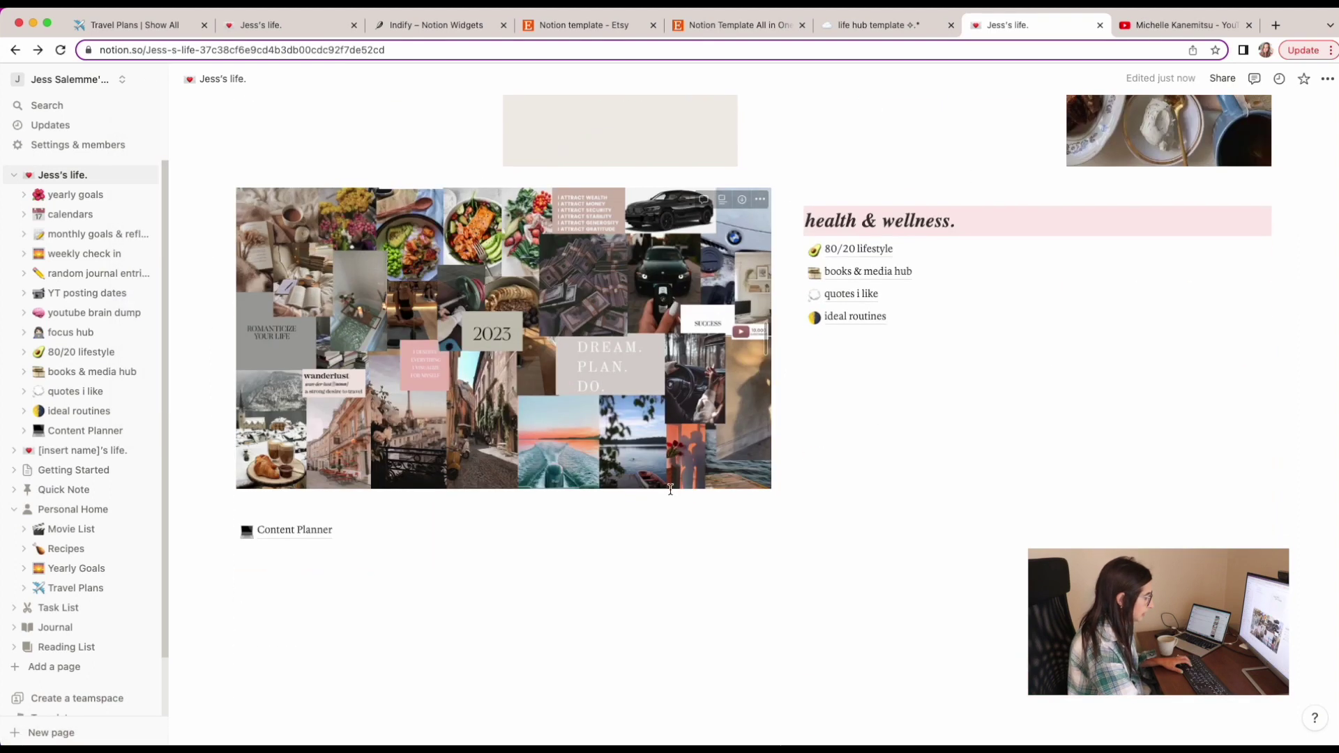
drag(223, 664, 785, 165)
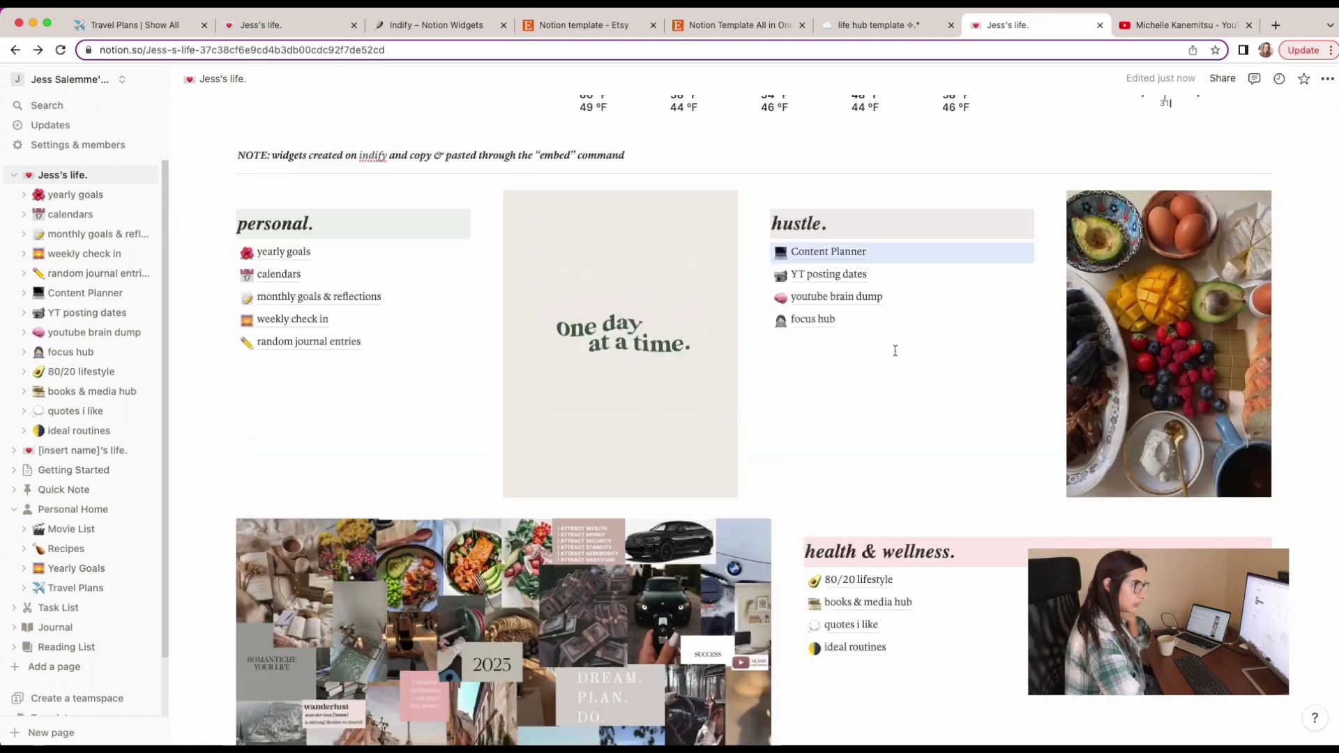
scroll(544, 325, up, 5)
scroll(898, 322, up, 1)
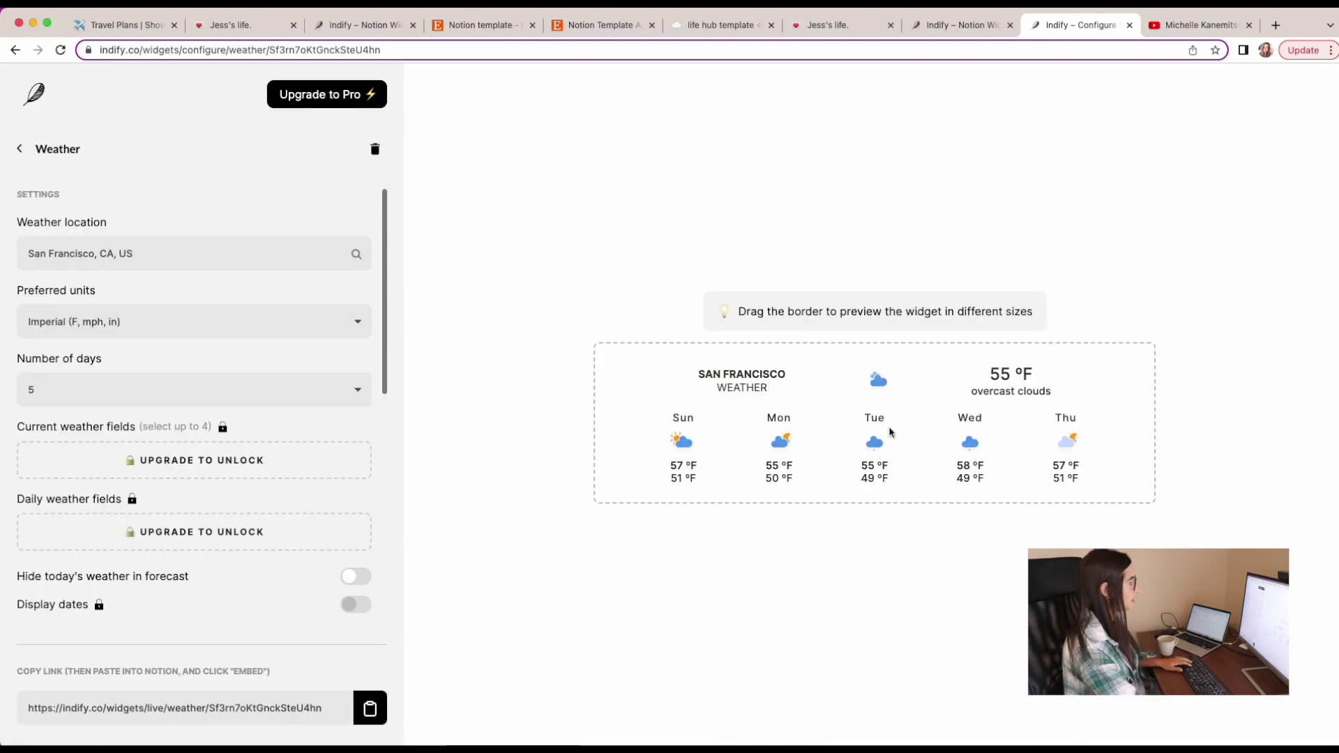
Step: Set the Indify weather location to Las Vegas, copy its embed link, and return to Notion
click(125, 238)
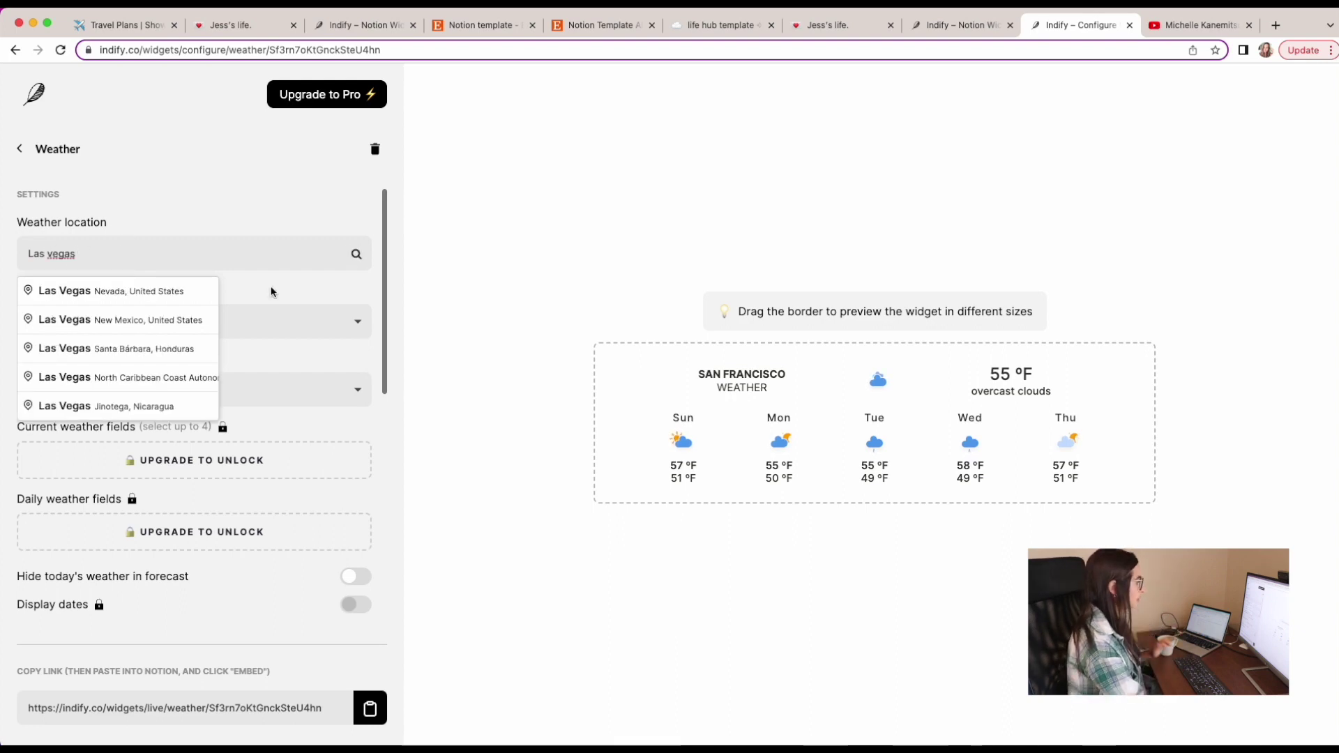
key(Return)
scroll(314, 523, down, 7)
click(367, 710)
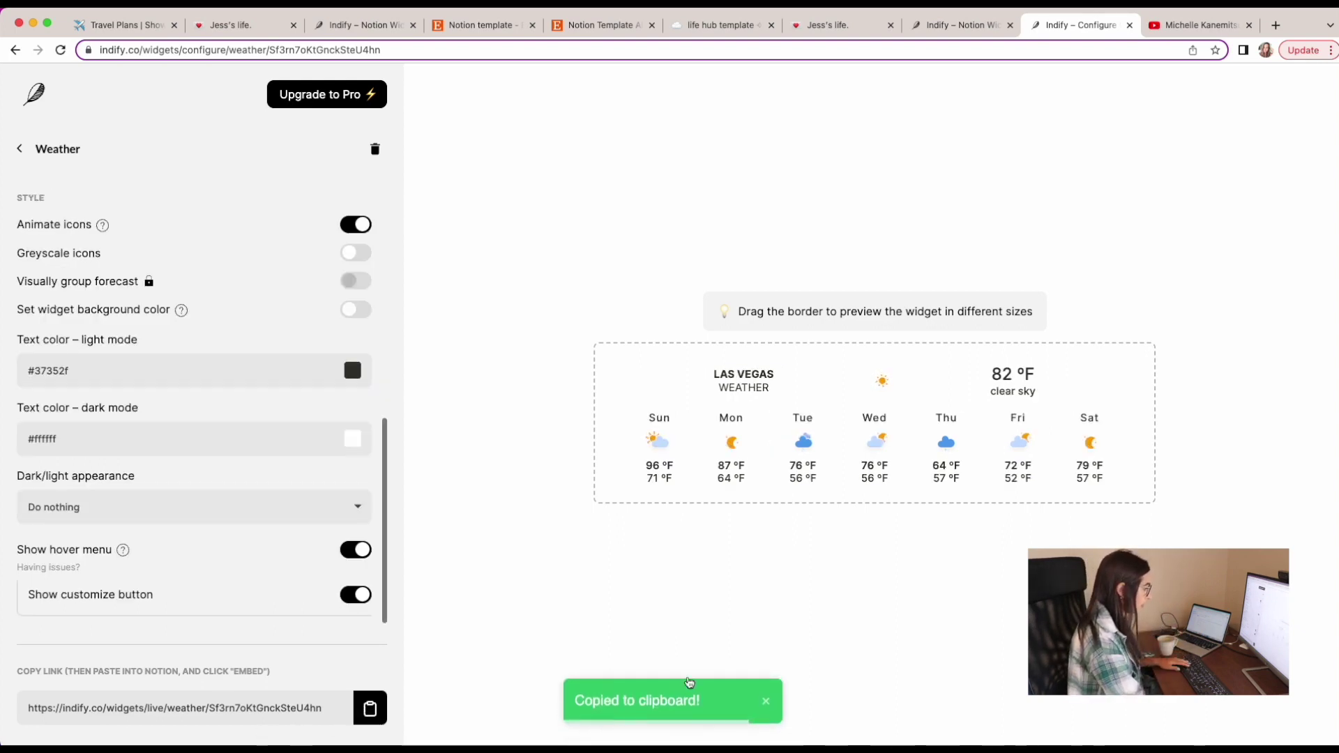
click(237, 25)
Step: Replace the dashboard's Arlington weather embed with the Las Vegas Indify weather link
scroll(808, 197, up, 4)
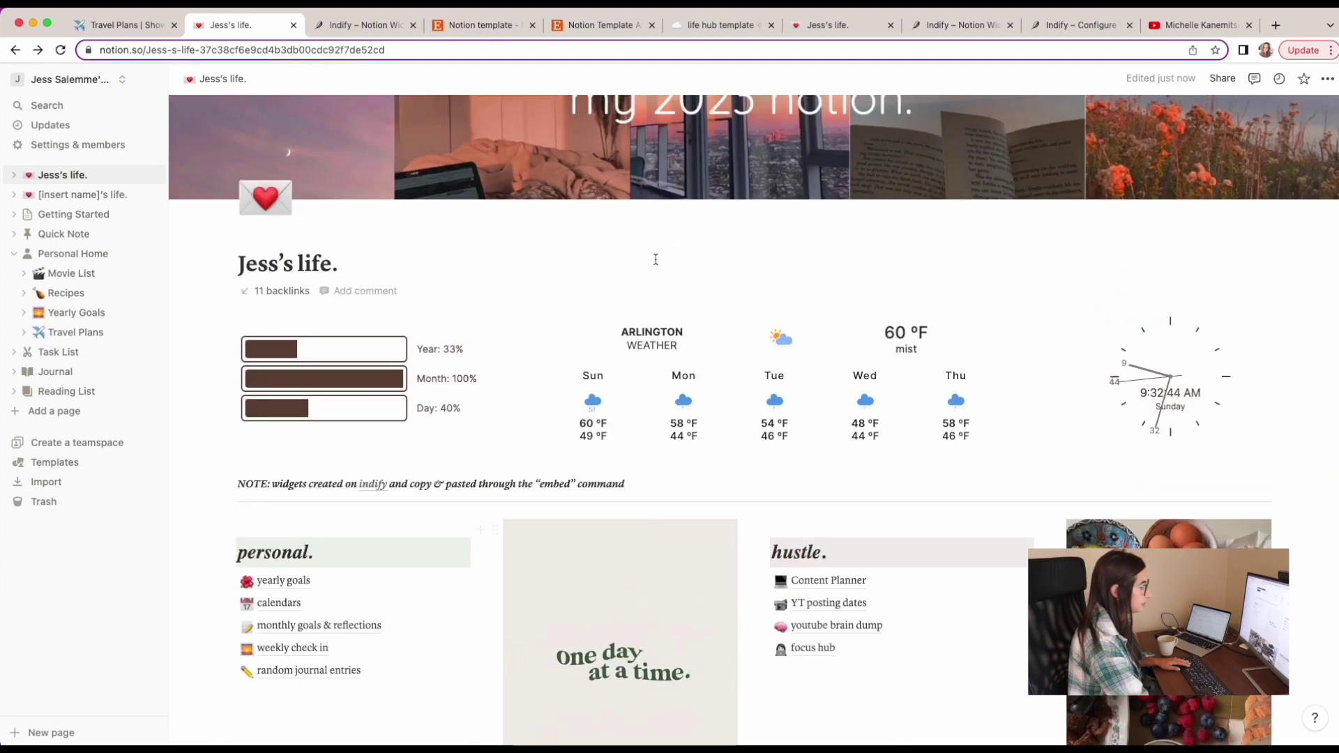
click(1027, 331)
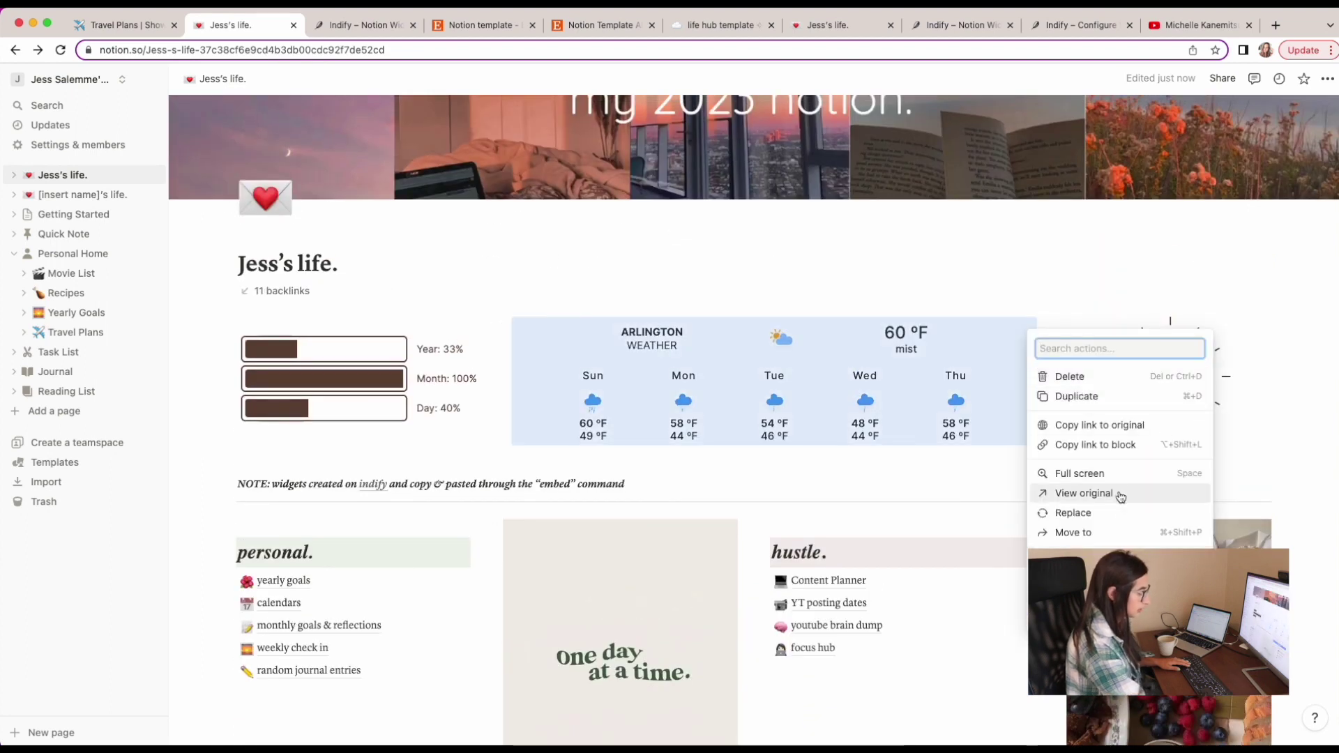
click(1123, 513)
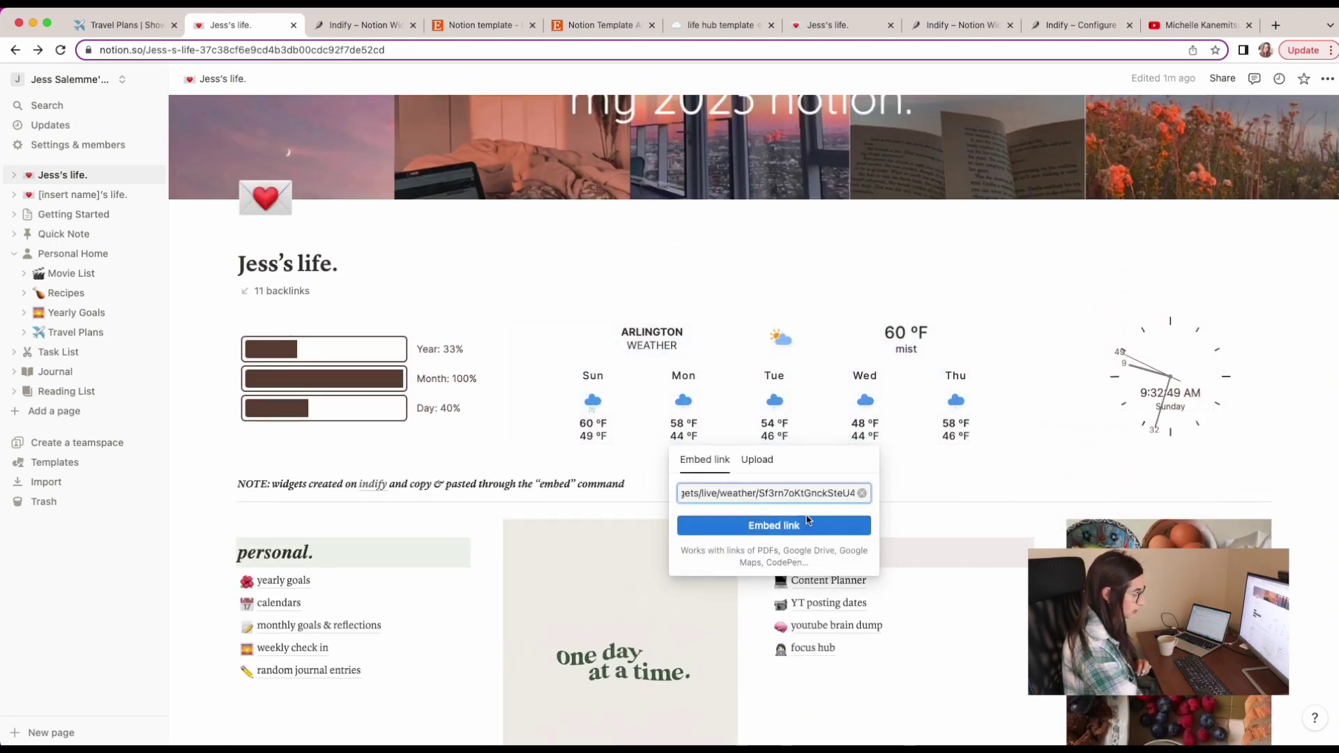
click(813, 522)
scroll(578, 374, up, 2)
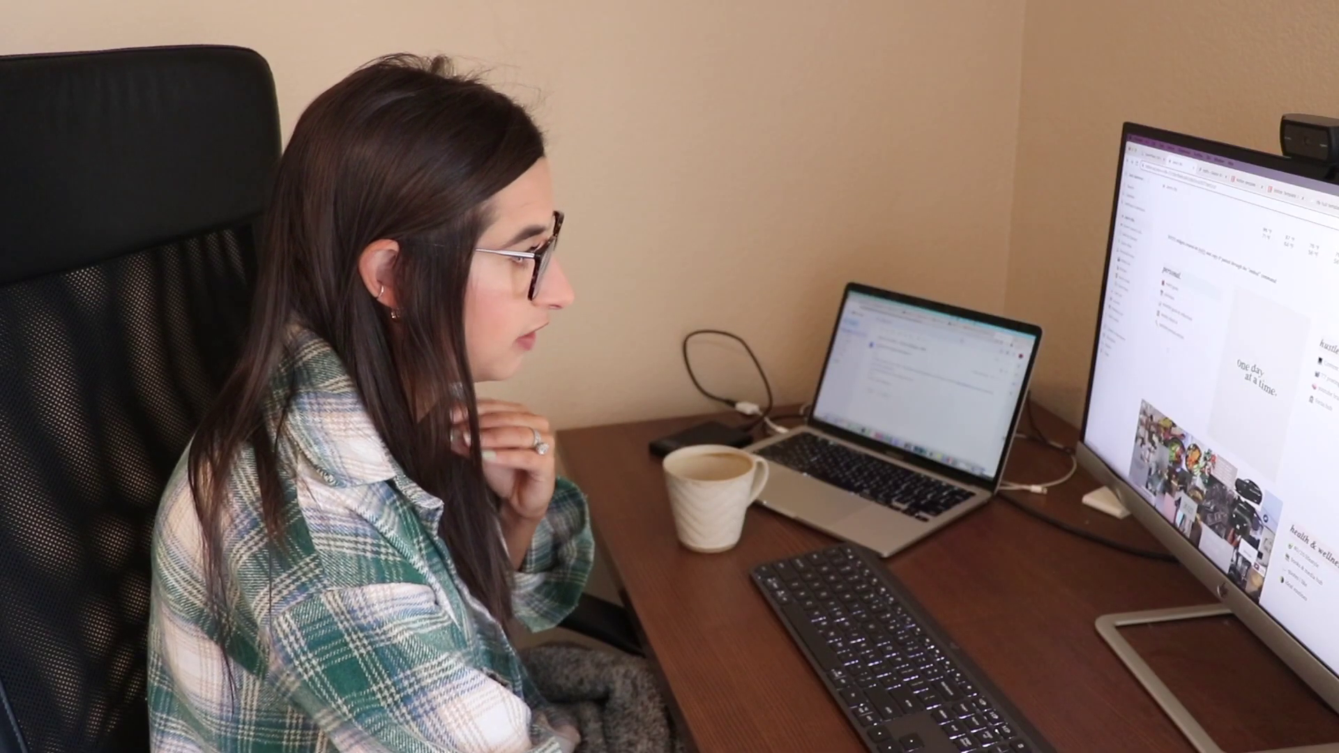
scroll(1227, 384, down, 2)
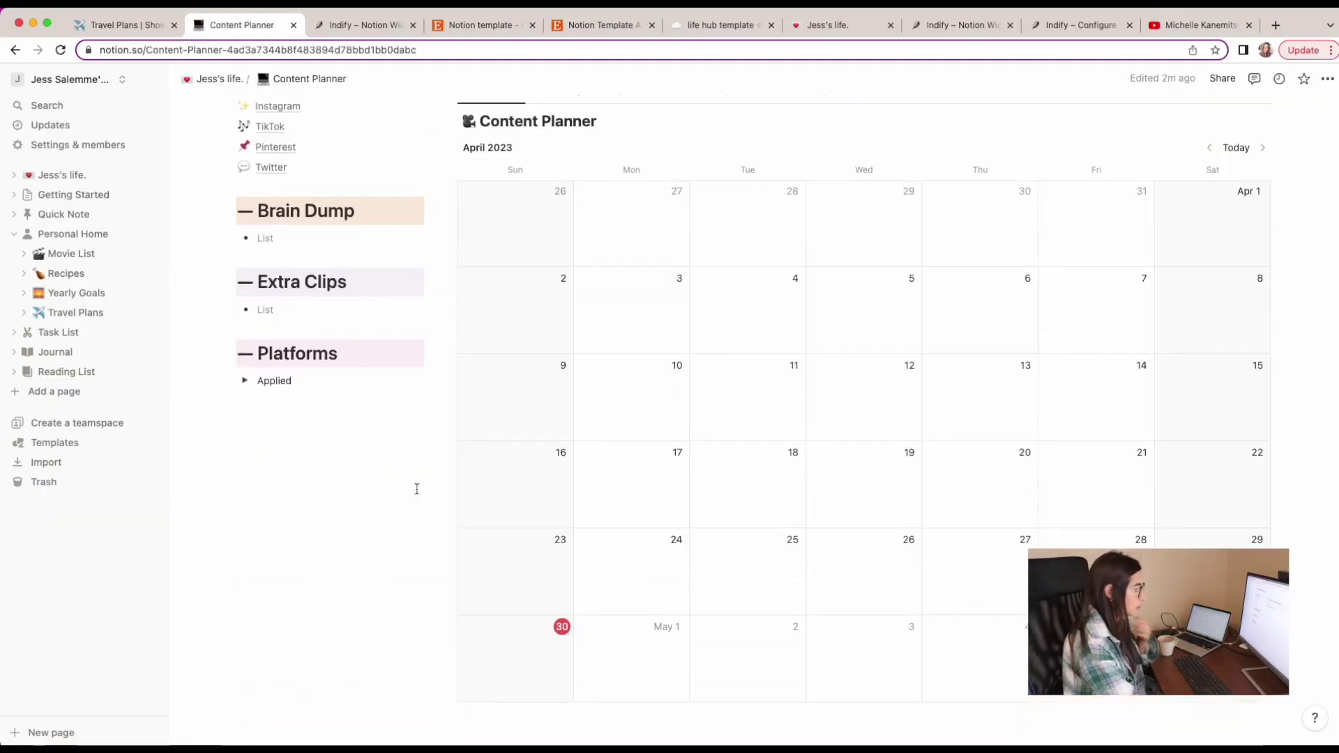
Step: Review the Content Planner's client and YouTube/TikTok trackers, then go back to Jess's life
scroll(422, 205, up, 3)
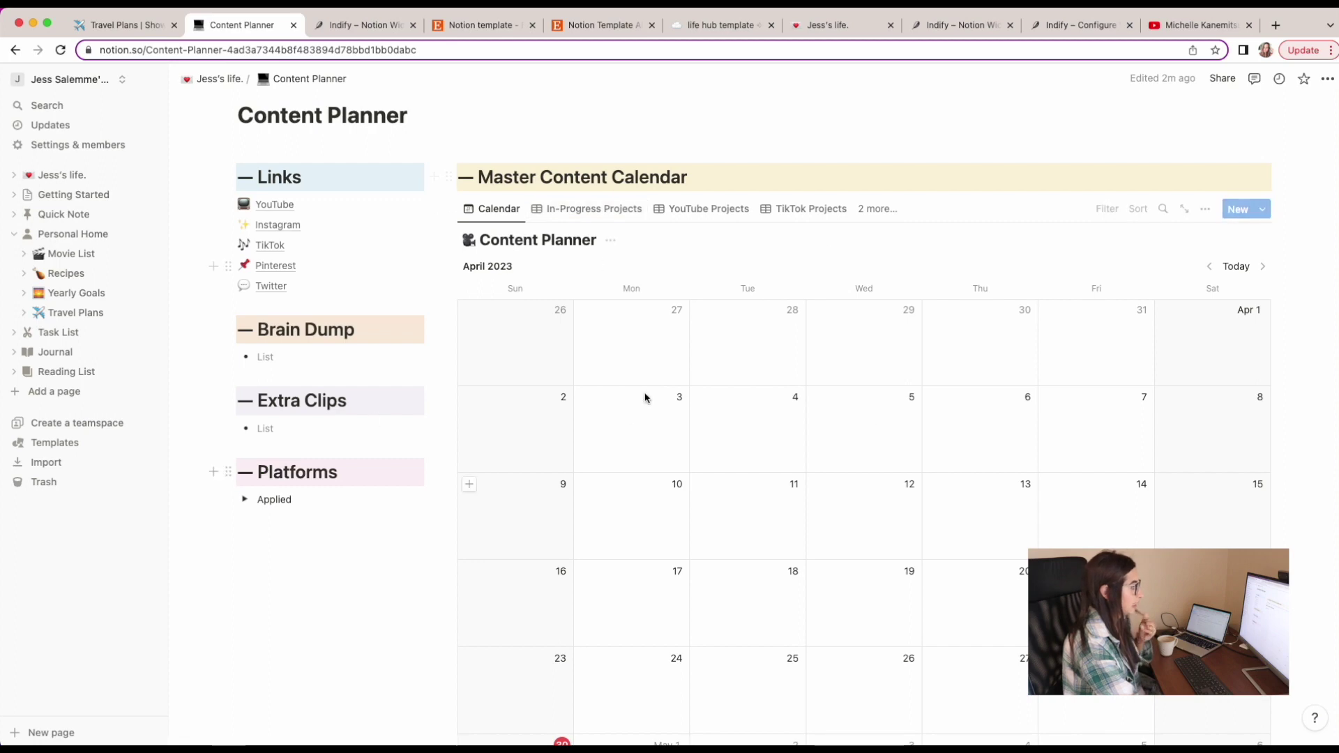
scroll(660, 349, down, 12)
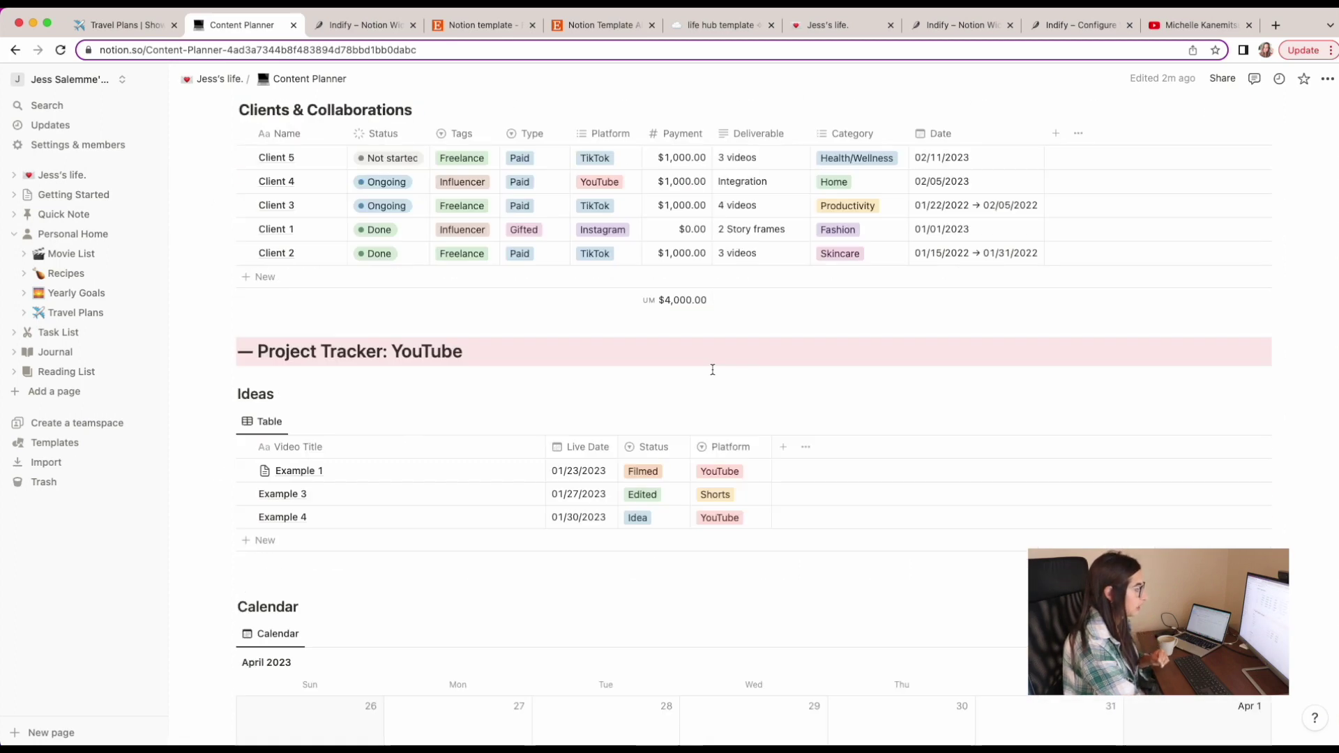
scroll(652, 352, down, 1)
scroll(352, 349, up, 6)
scroll(356, 516, down, 6)
scroll(338, 454, down, 10)
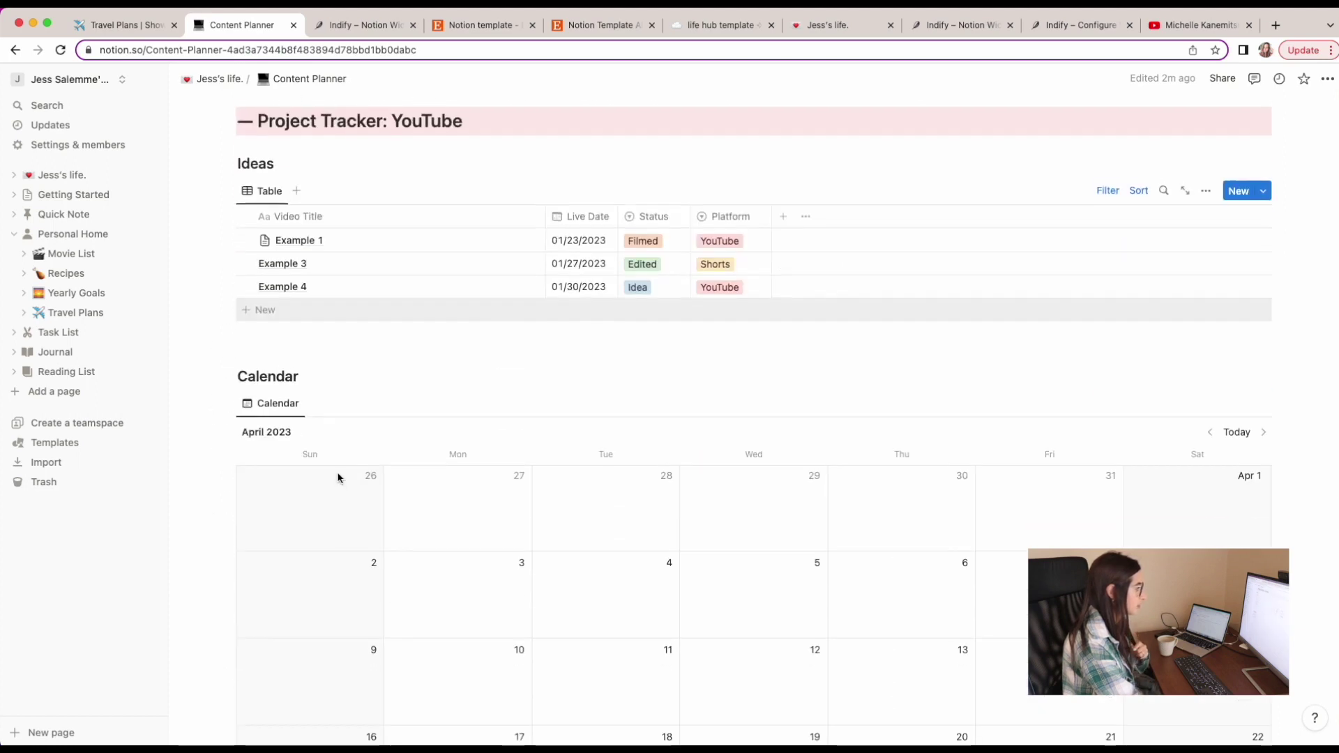
scroll(335, 480, up, 3)
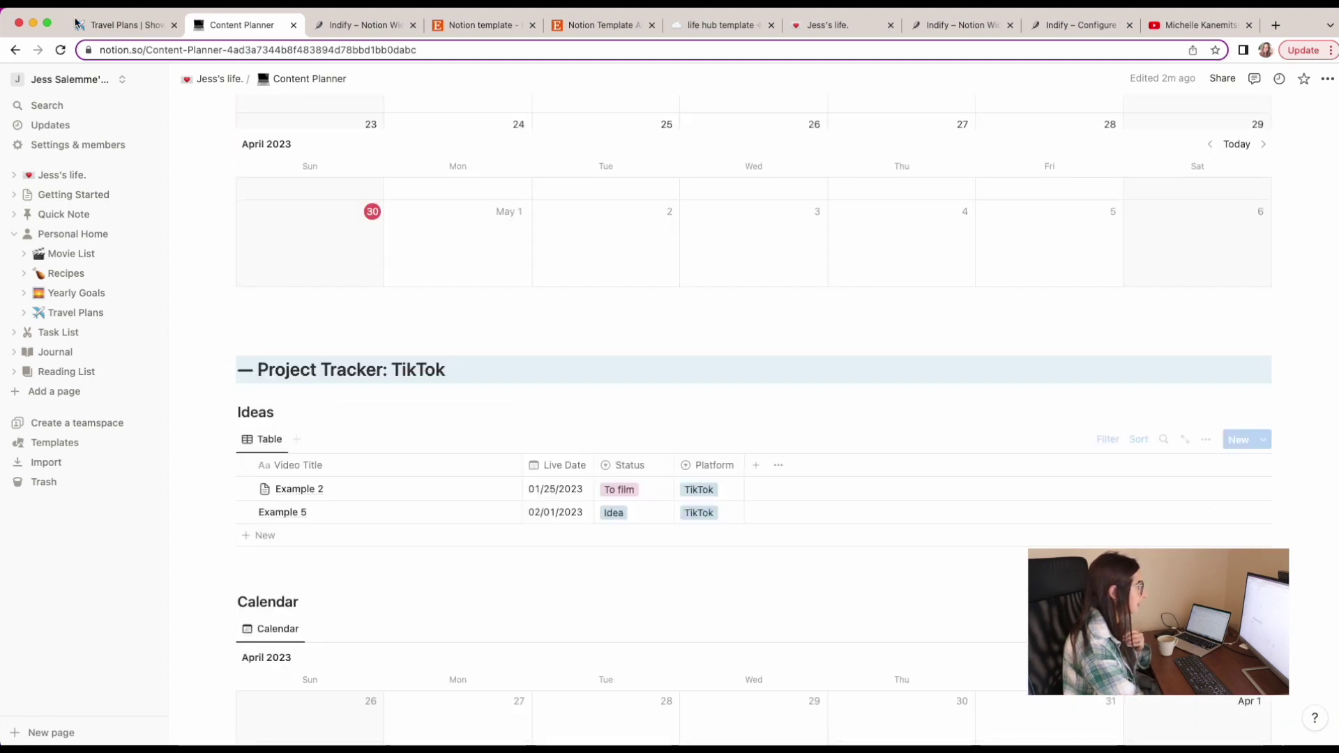
key(super+bracketleft)
Step: On the calendars page, add a new event on May 18 and give it an icon
click(337, 548)
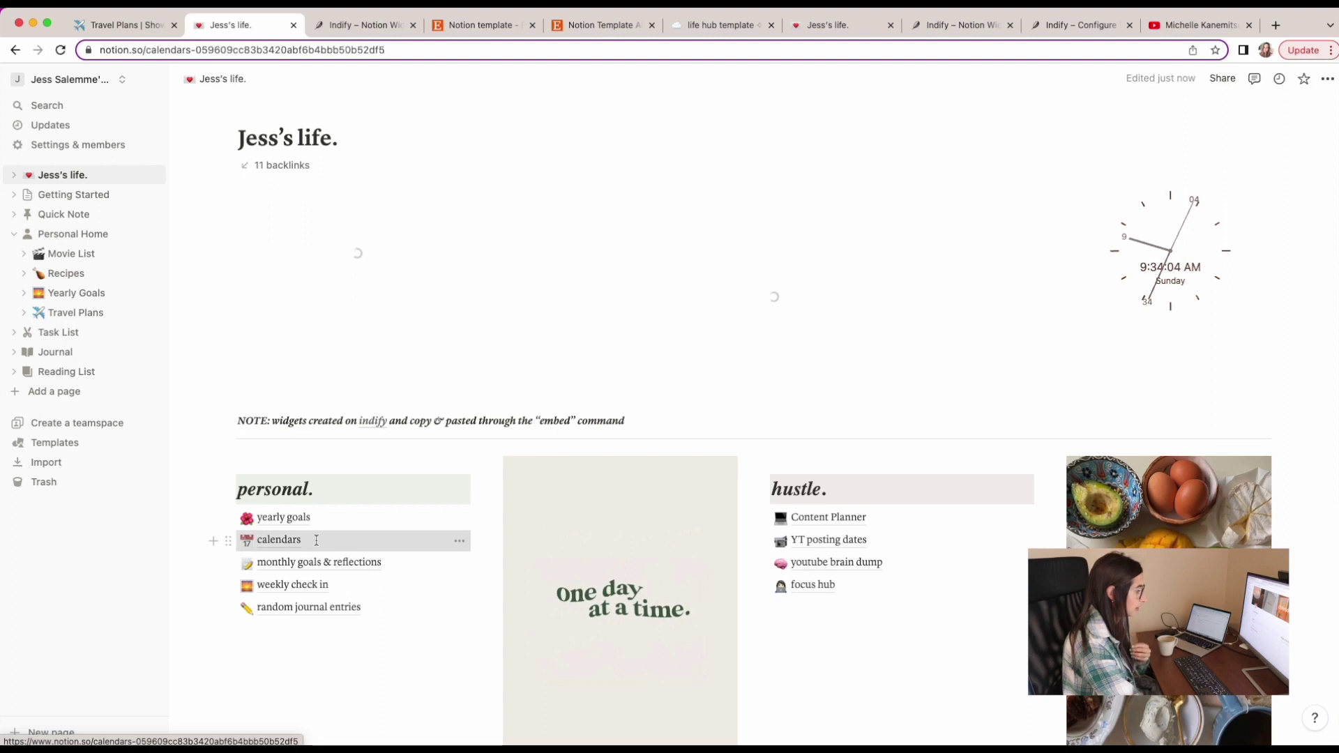
scroll(587, 517, down, 10)
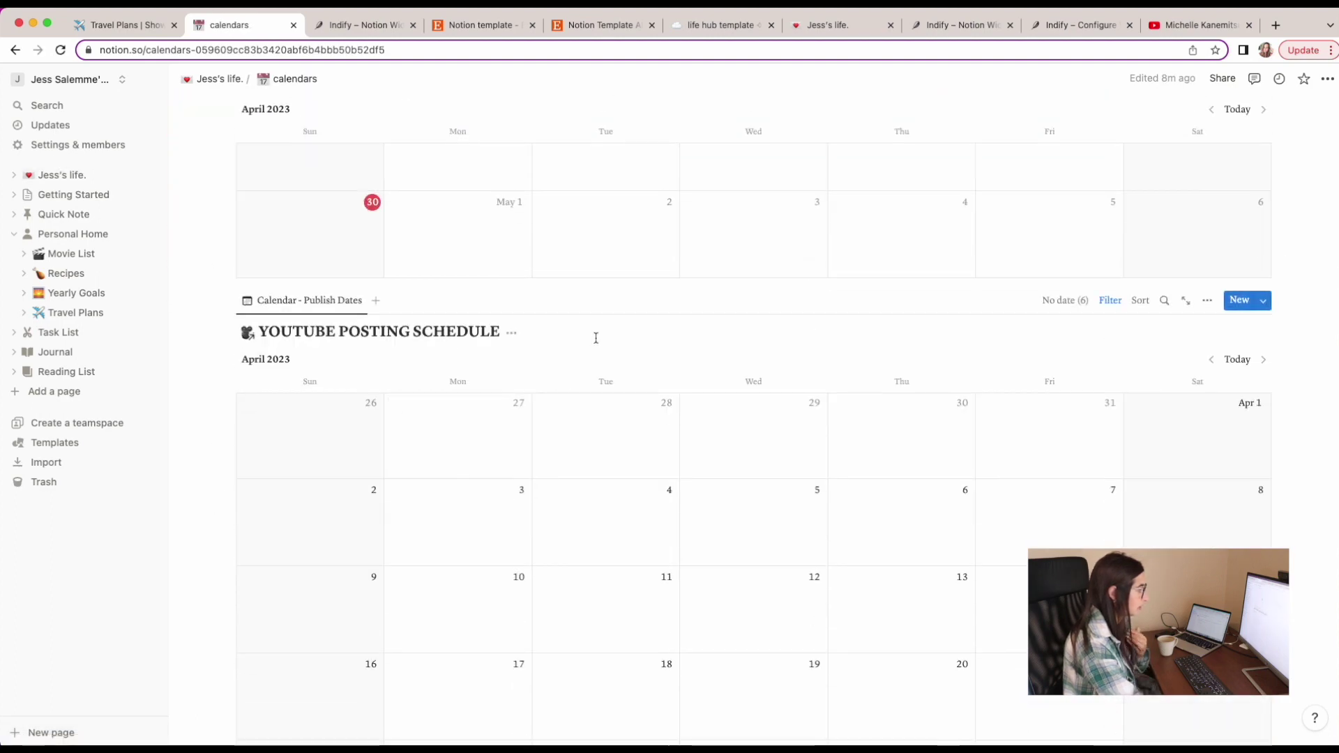
scroll(595, 338, up, 8)
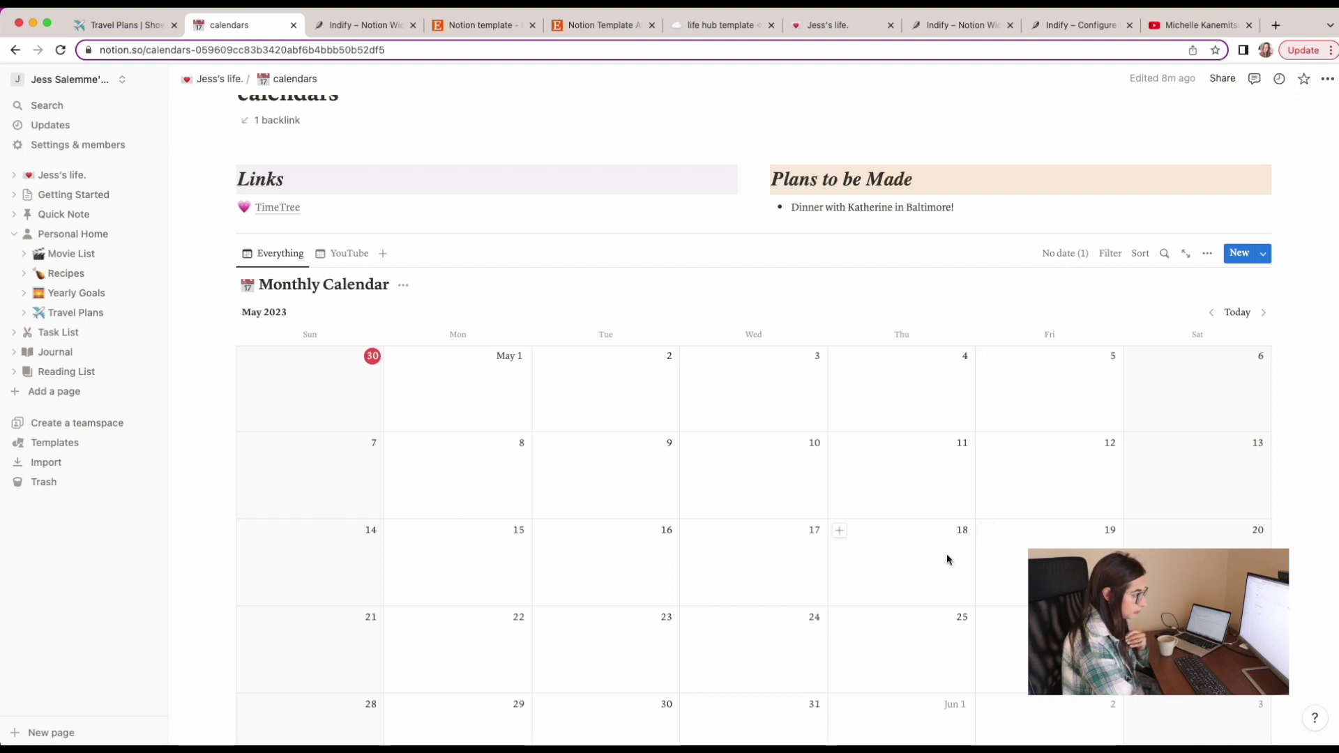
click(840, 533)
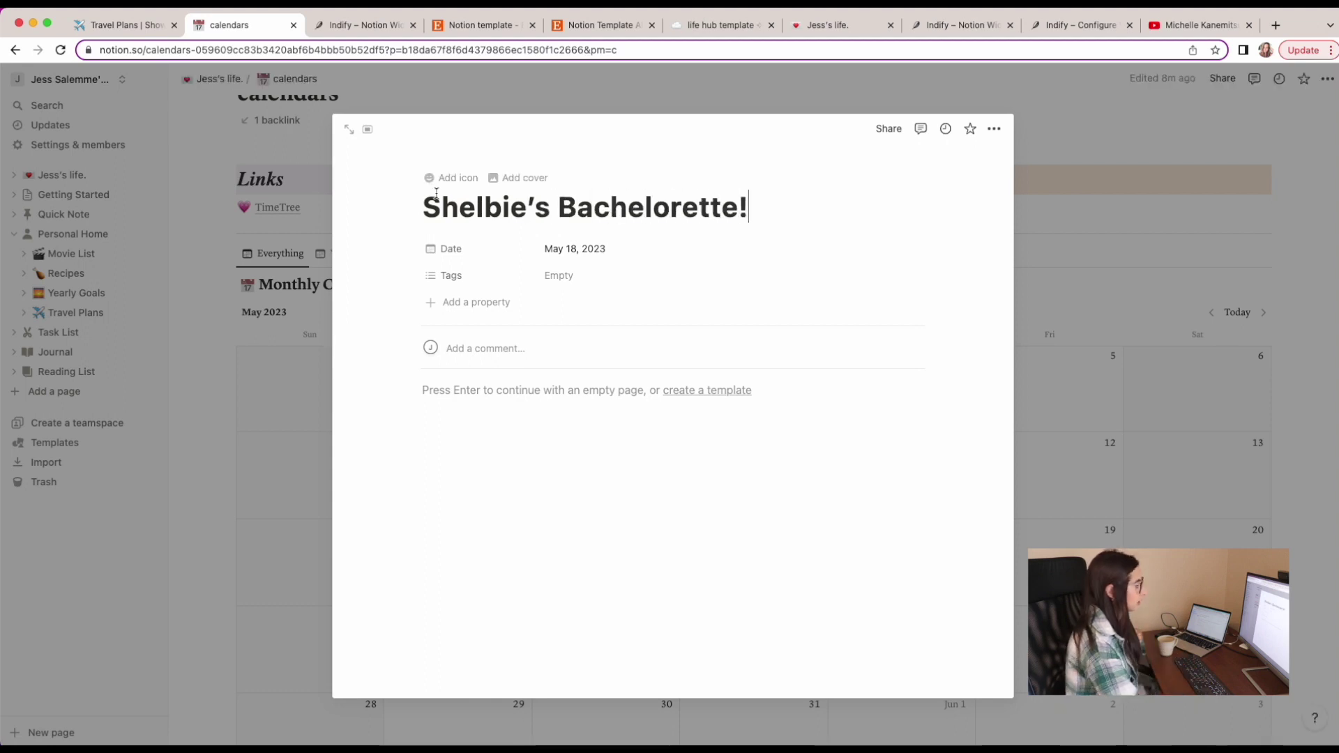
click(437, 180)
key(Escape)
key(Escape)
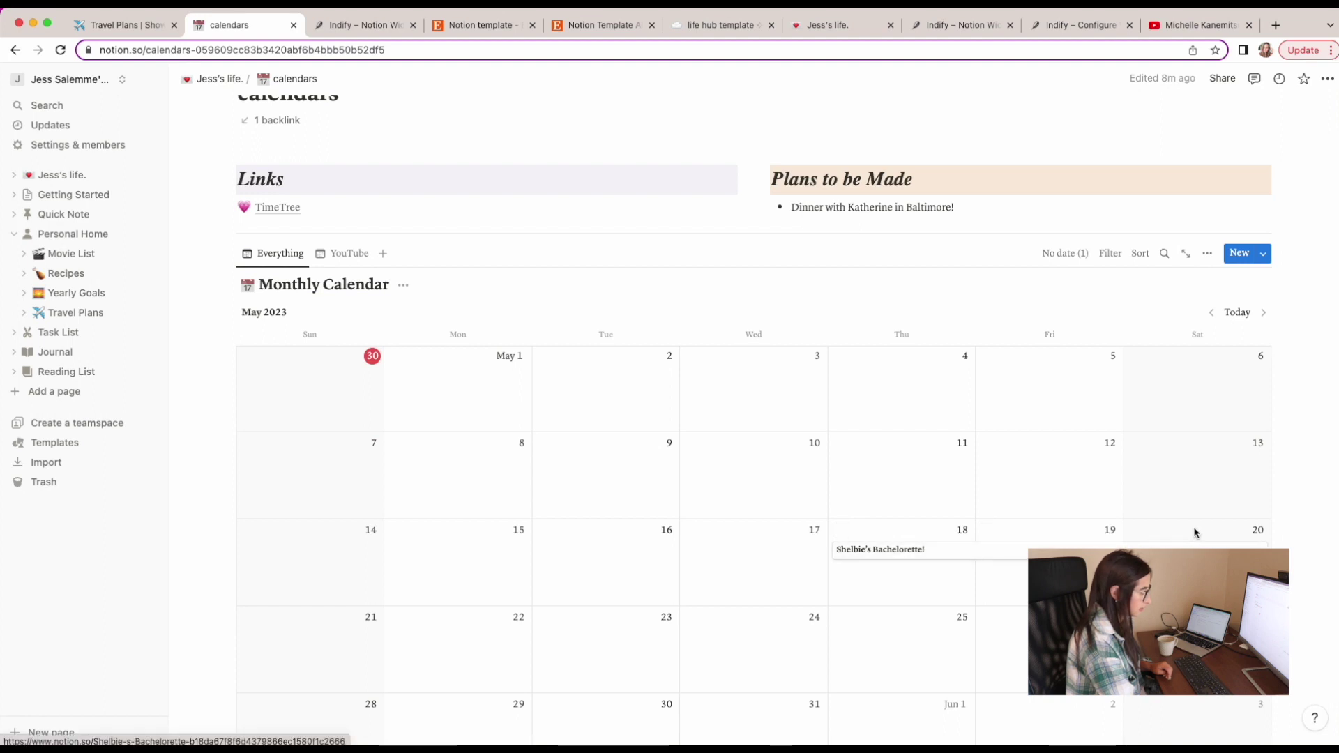
scroll(1194, 533, down, 10)
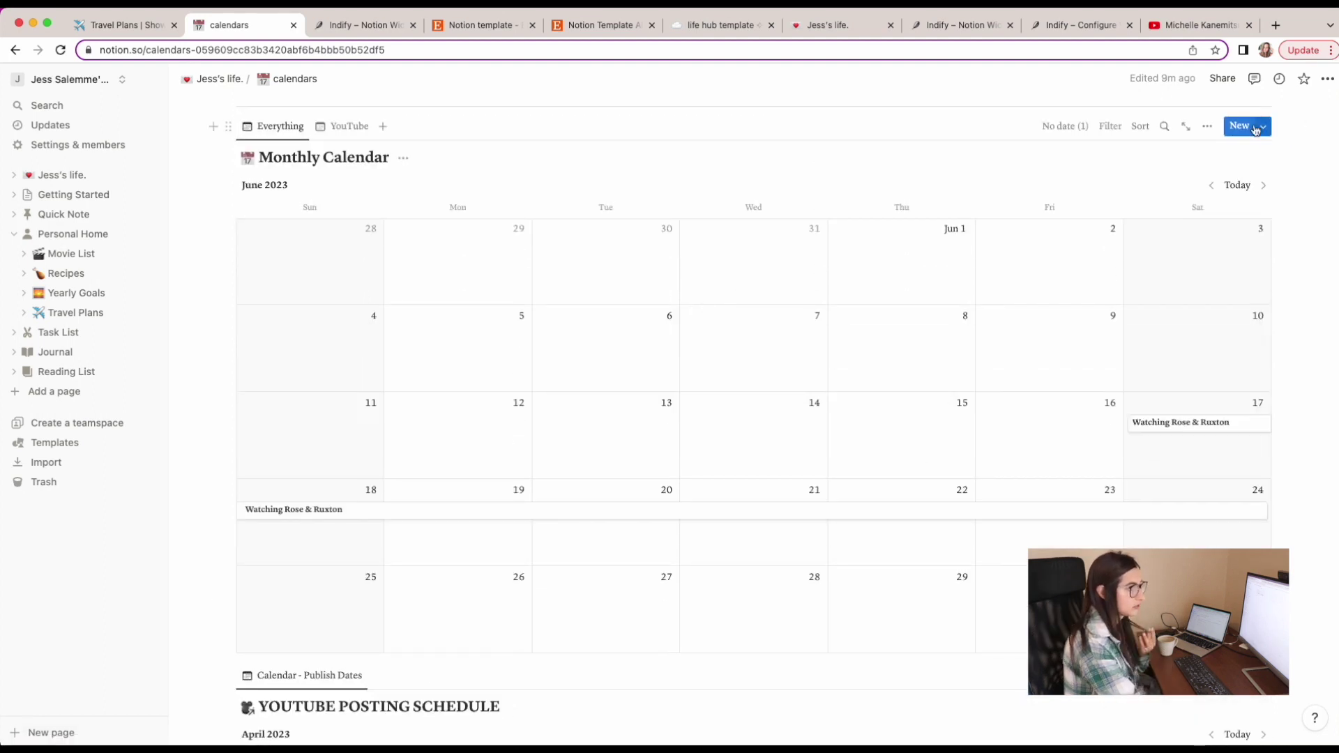
Step: Advance the Monthly Calendar to June 2023, then return to the Jess's life. dashboard
click(1212, 186)
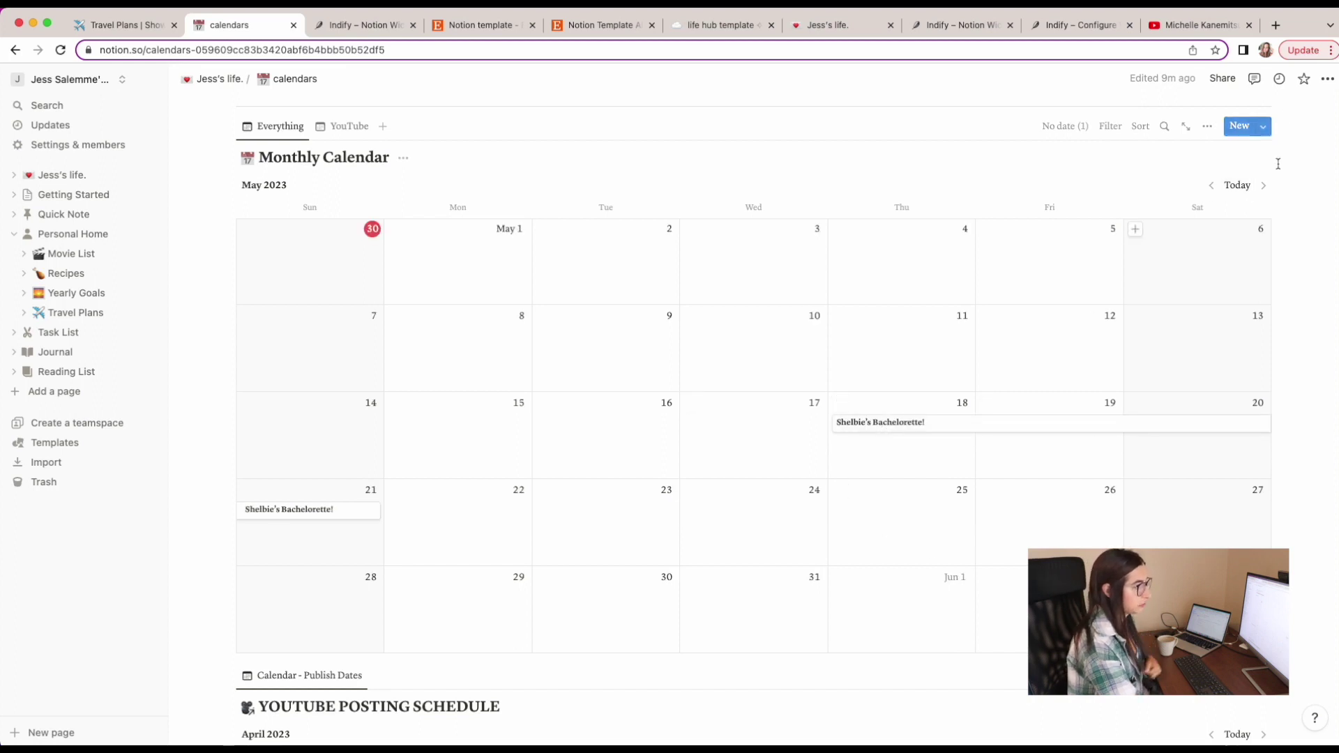
click(1263, 187)
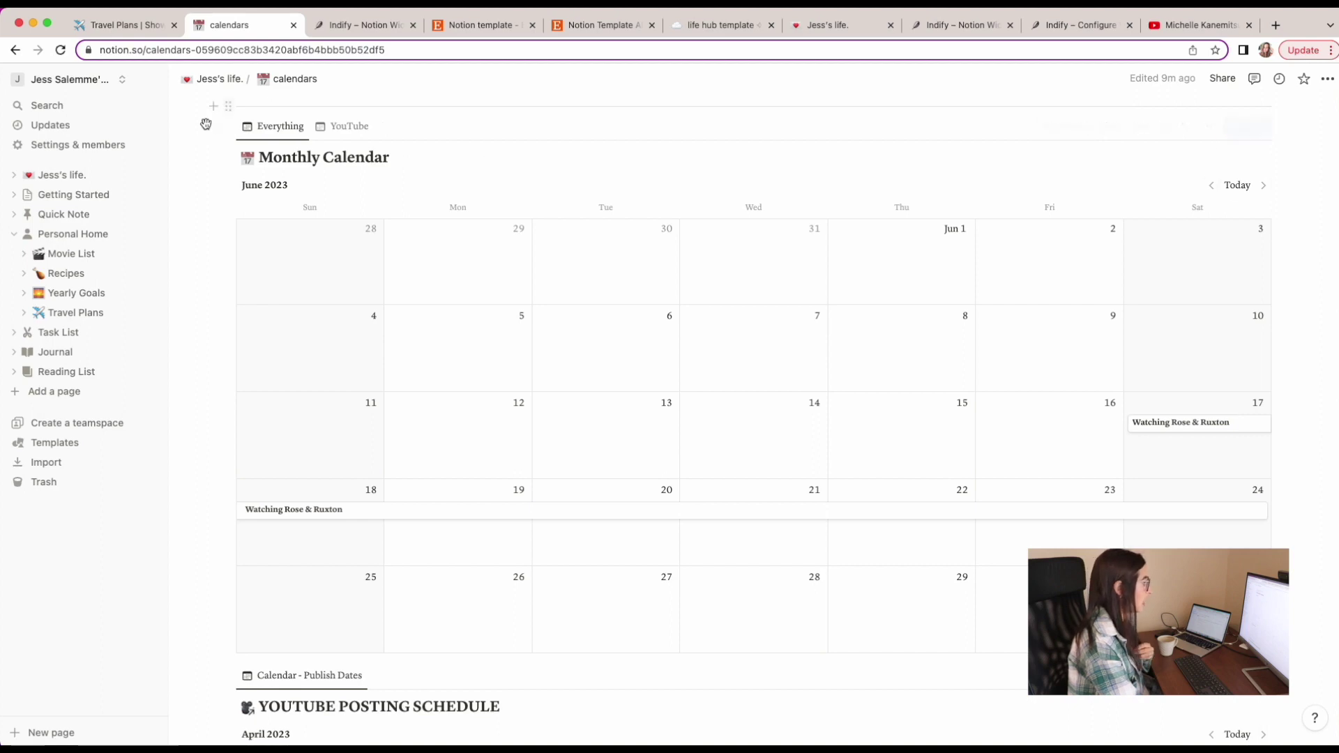
click(219, 78)
scroll(544, 411, down, 6)
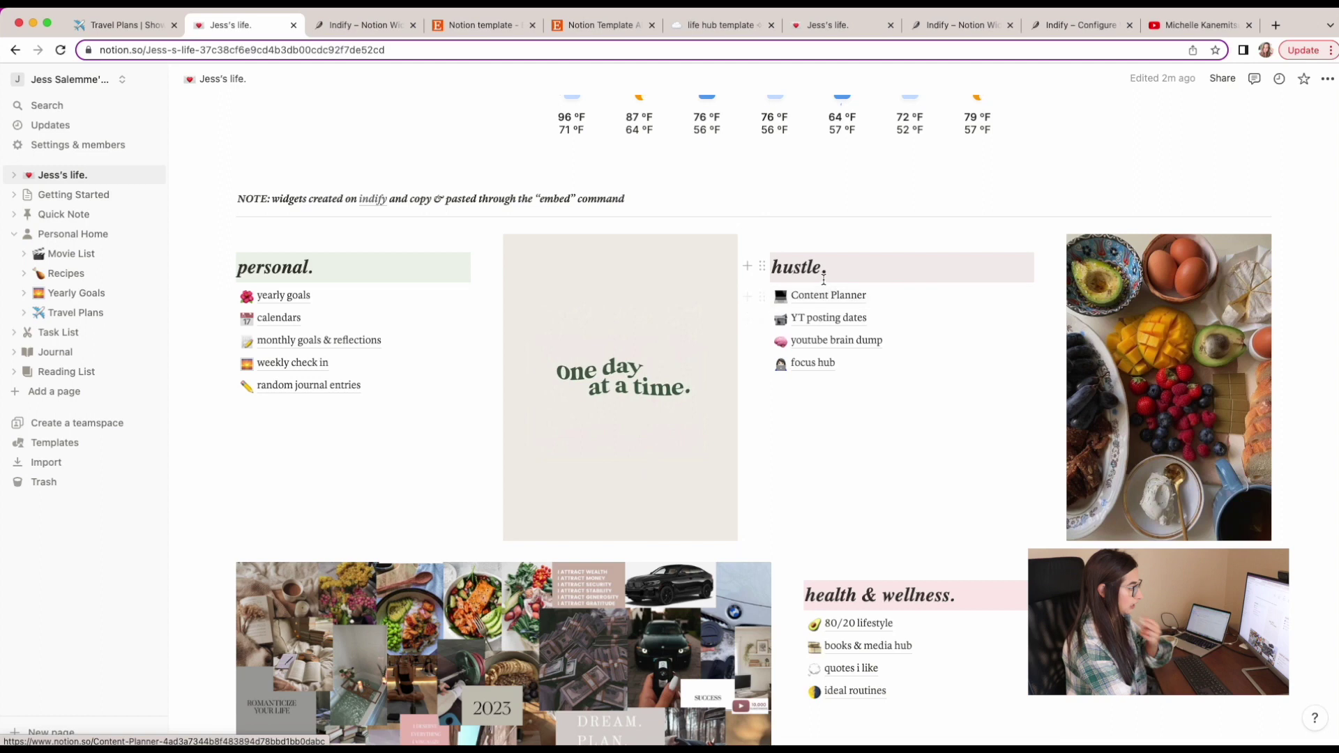
Step: Turn Task 1–3 under things from last week on weekly check in into to-do checkboxes
scroll(837, 364, down, 1)
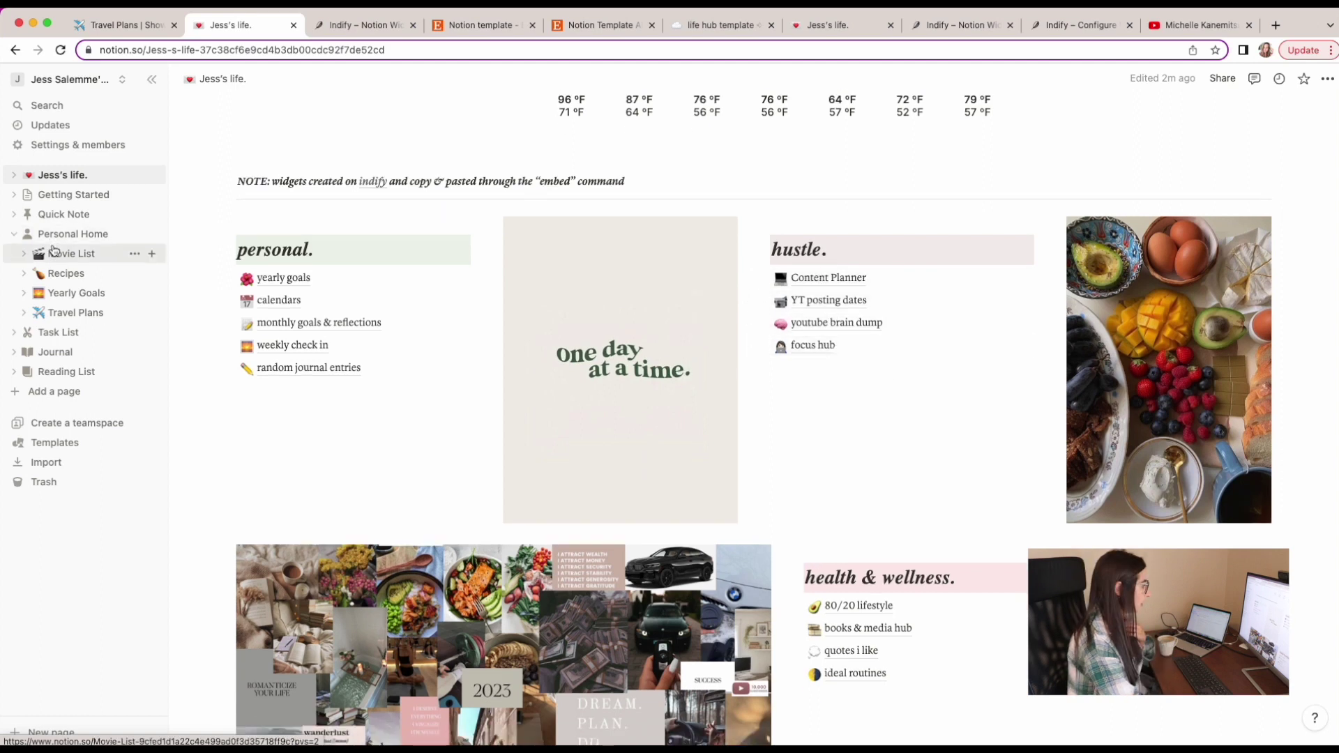
click(307, 346)
scroll(981, 334, up, 2)
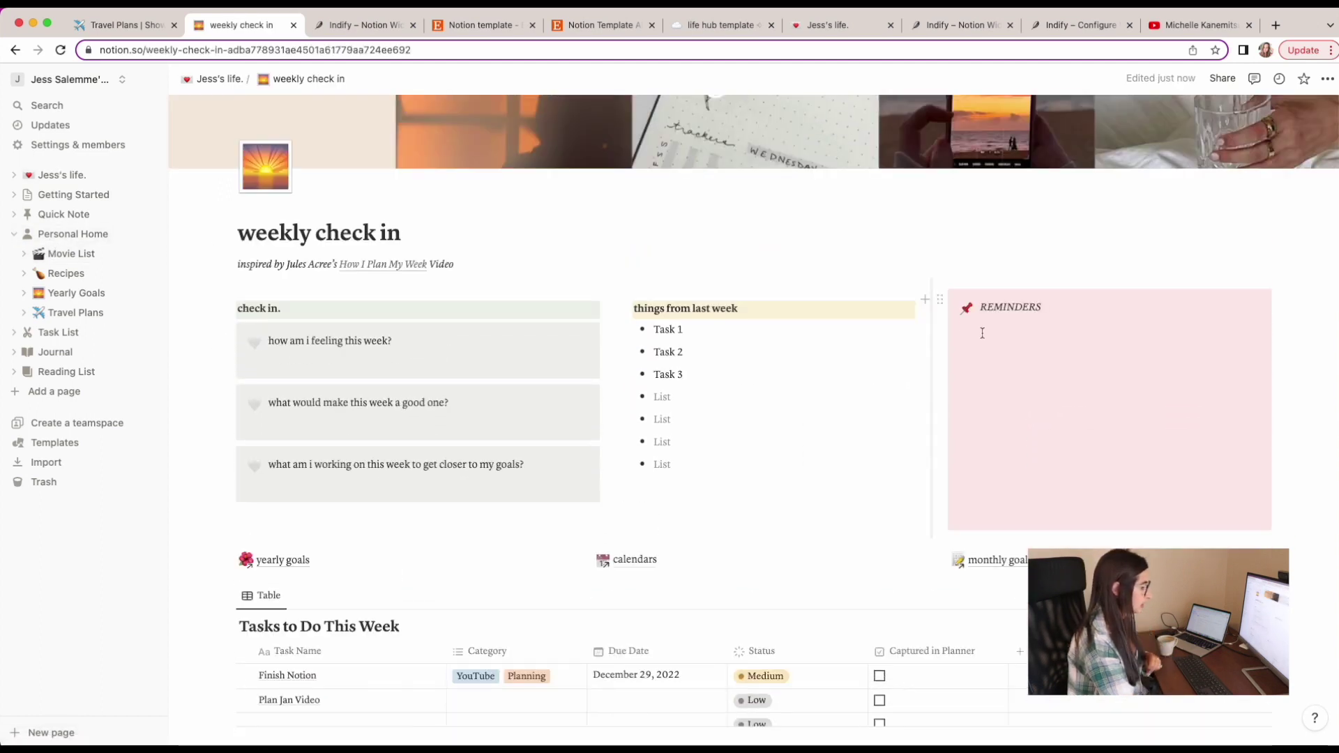
drag(655, 329, 681, 349)
click(707, 469)
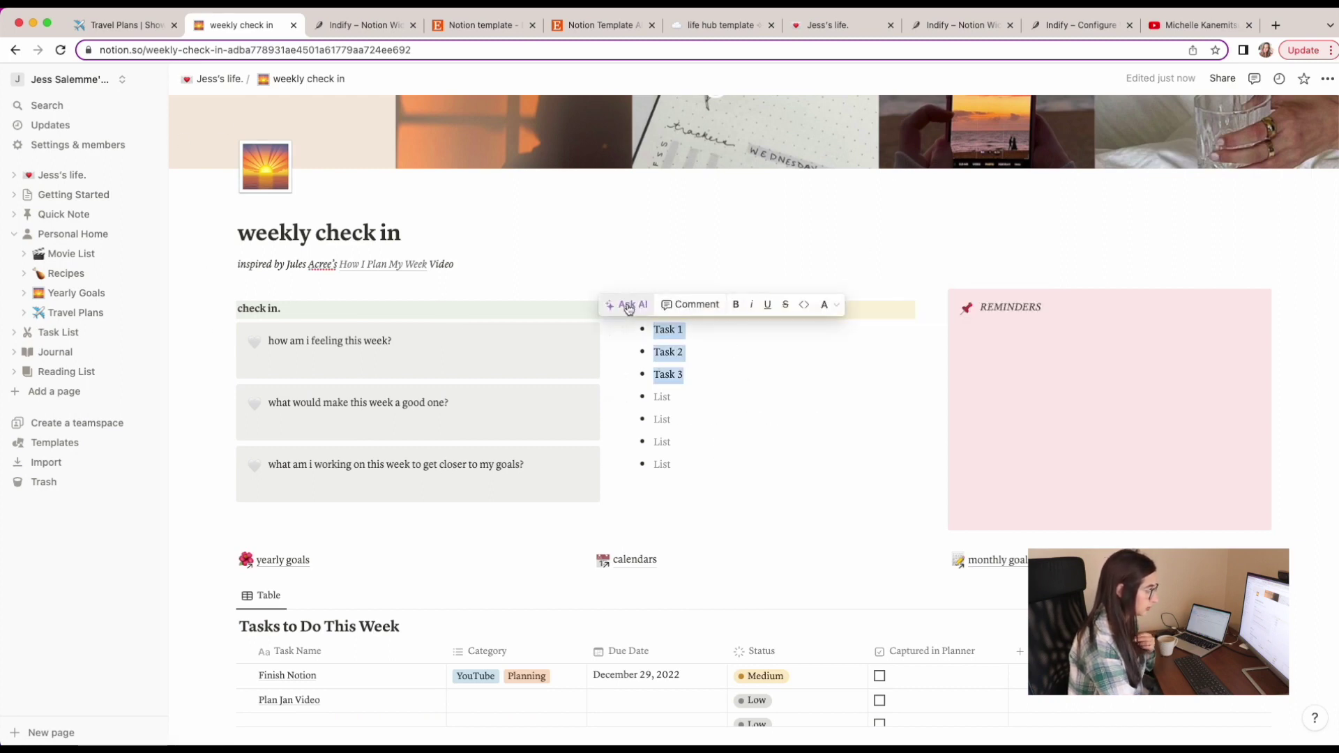
click(704, 304)
click(666, 449)
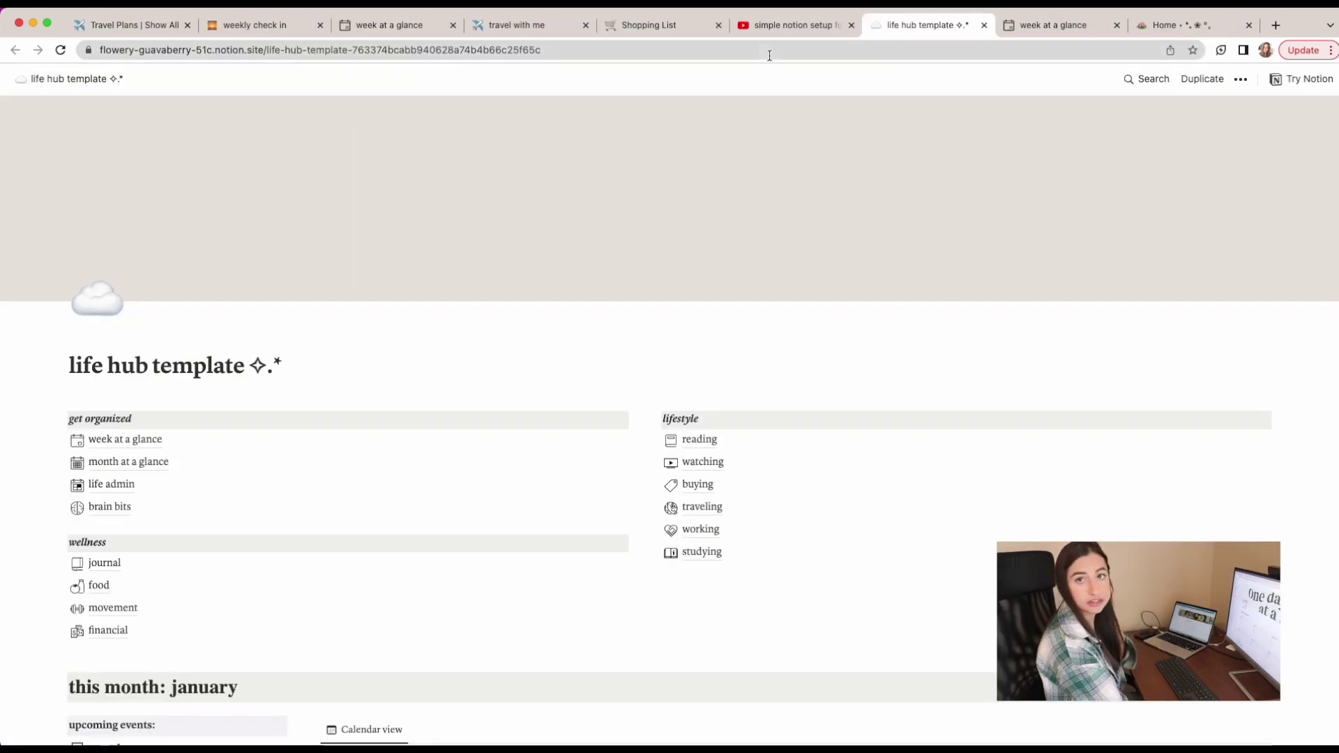
Step: Open the template's week at a glance page, then close the template tab
click(143, 439)
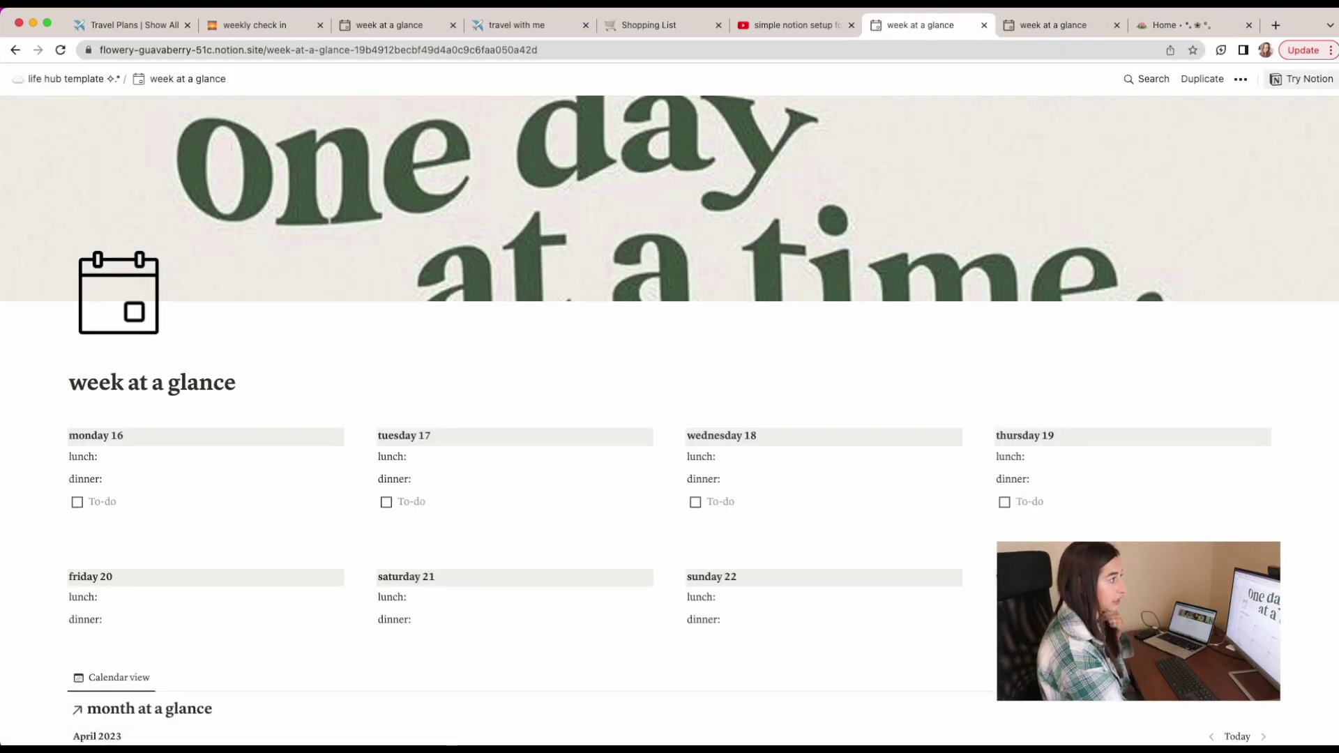
click(984, 27)
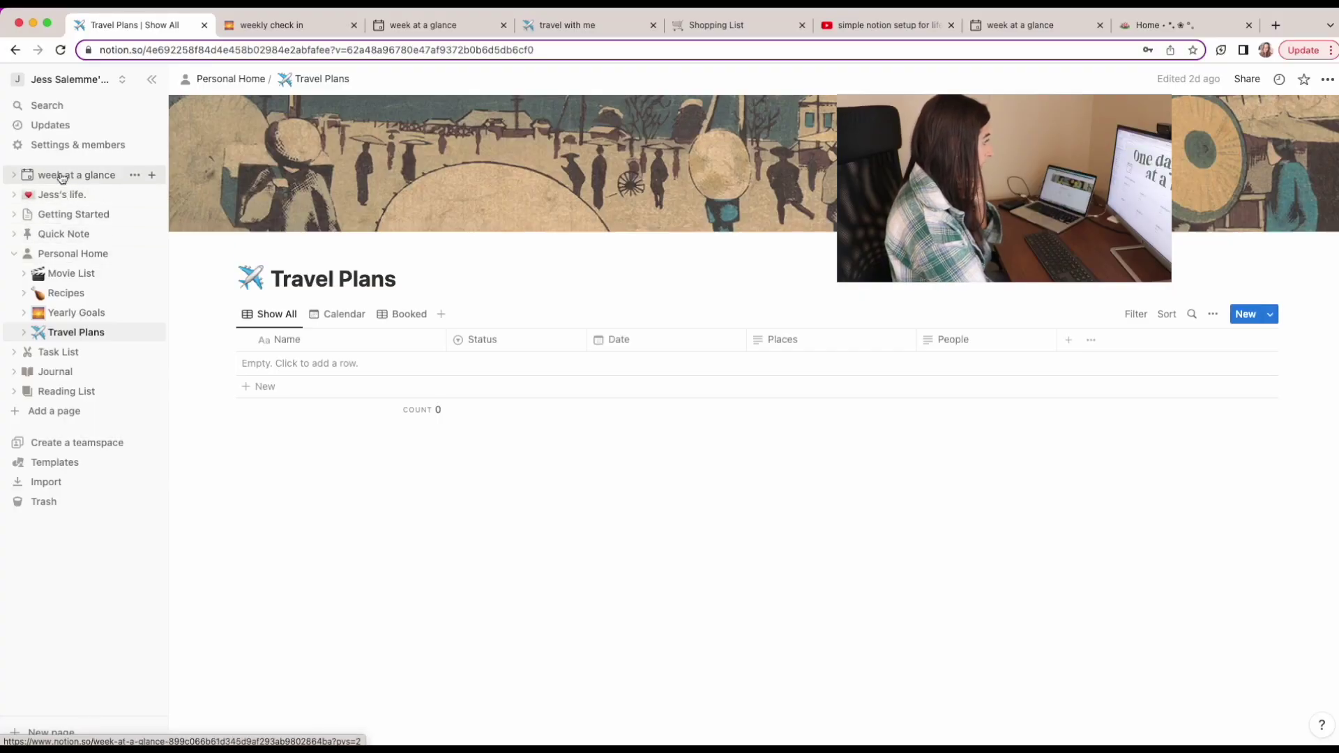
Step: Move the monday 16 heading from week at a glance to weekly check in and visit it
click(62, 176)
scroll(1190, 477, down, 6)
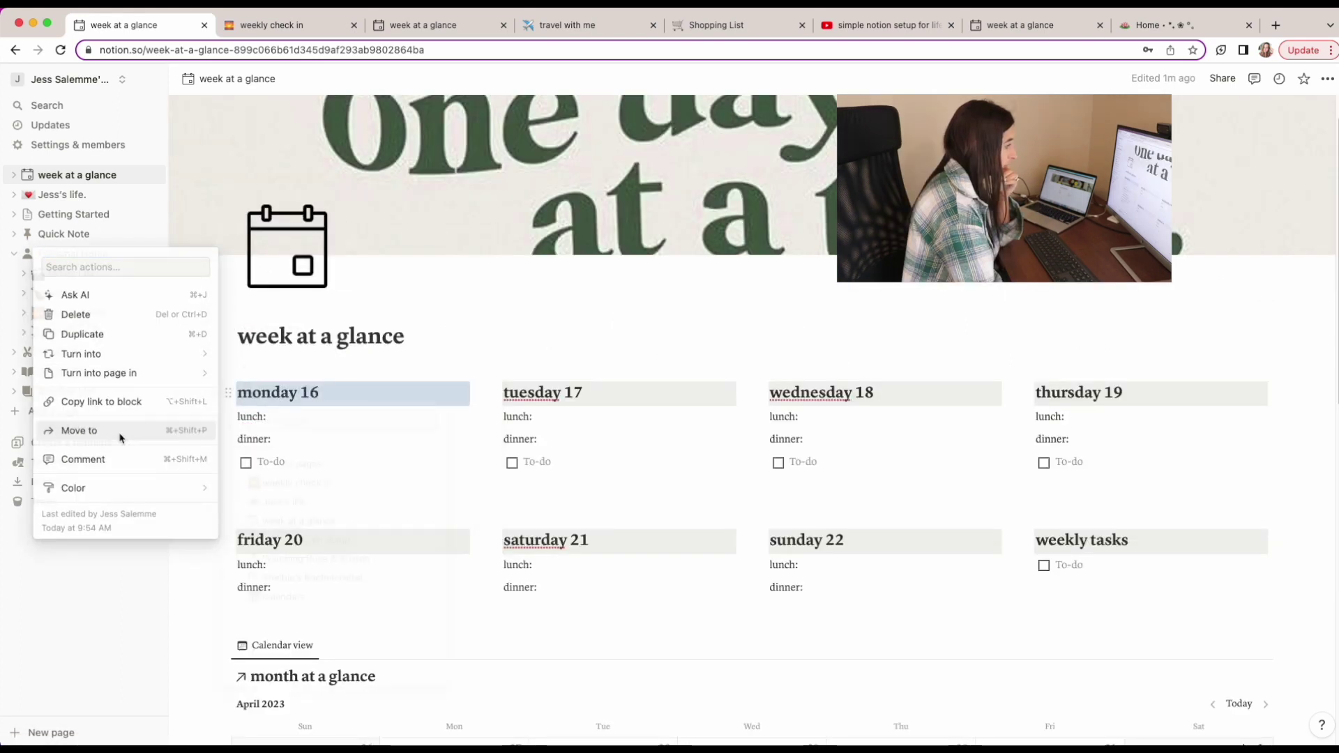
click(121, 433)
click(266, 488)
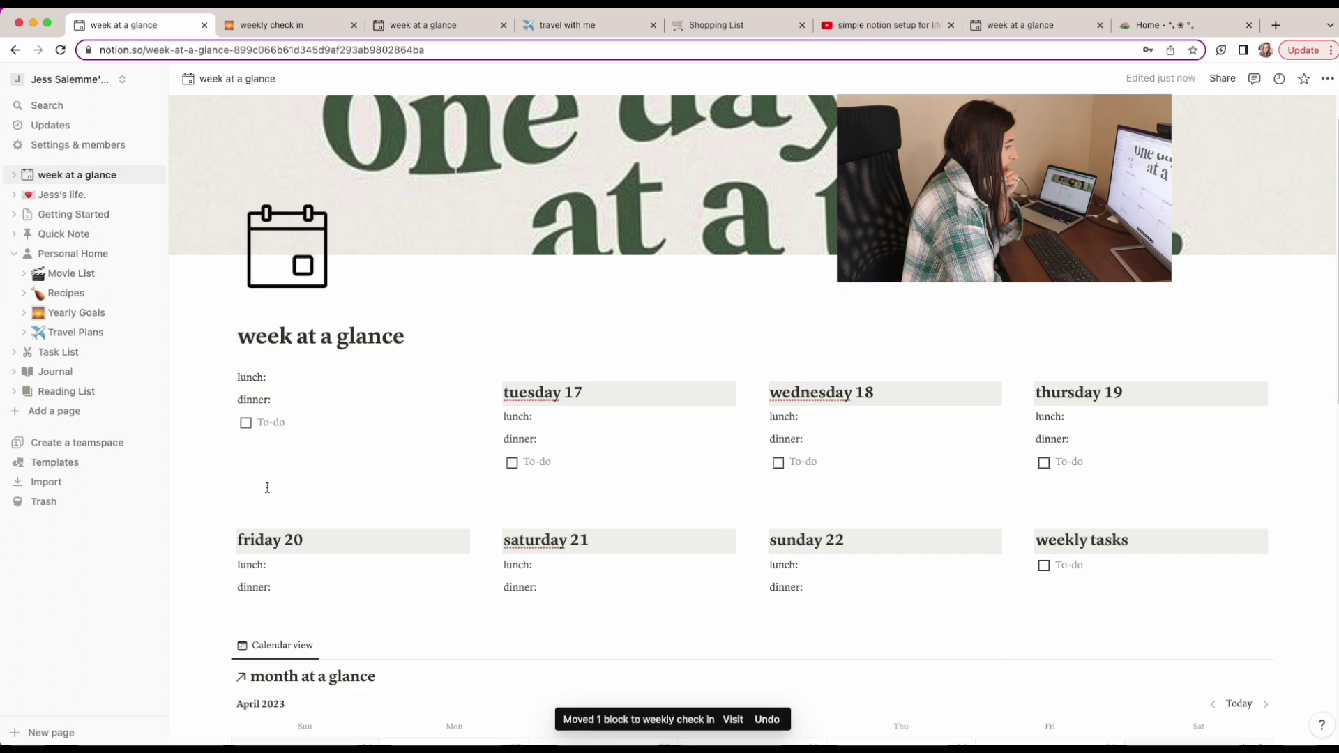
click(733, 718)
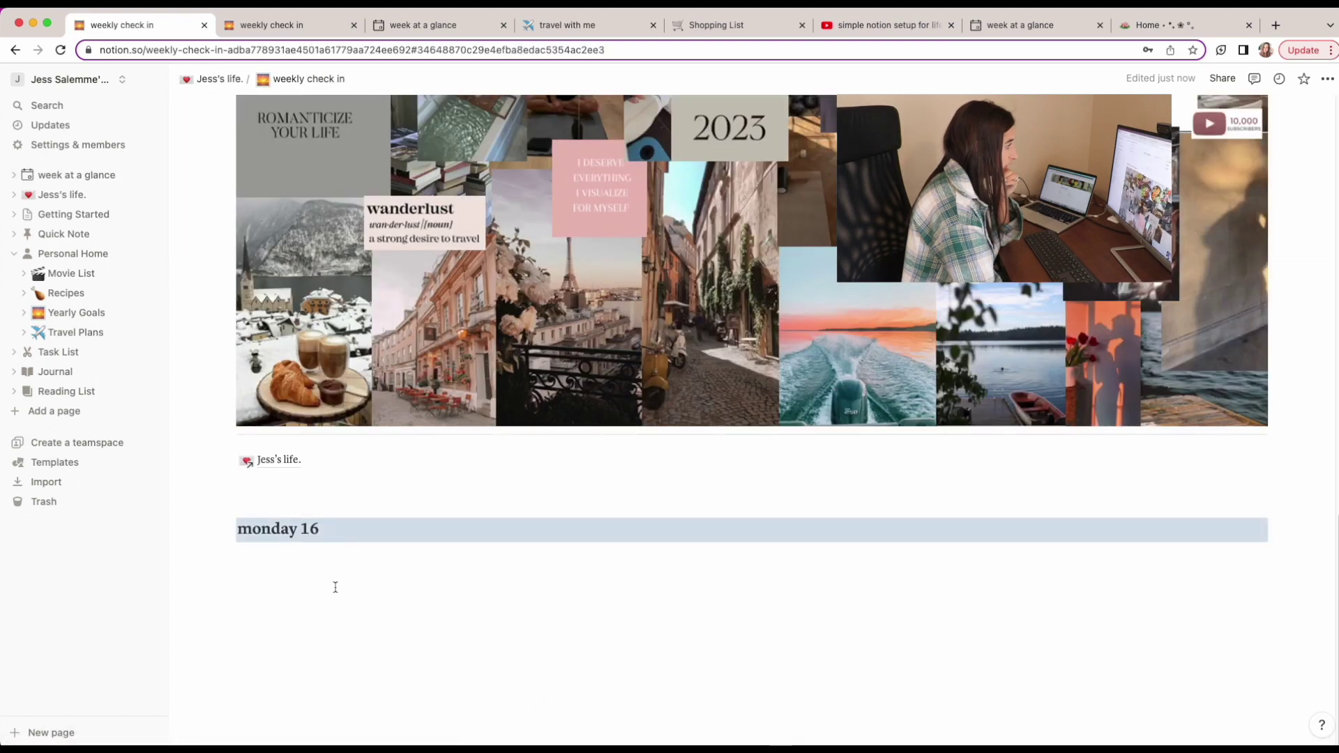
Step: Place the monday and tuesday 2 headings in a top row and add a to-do under monday
scroll(335, 587, up, 15)
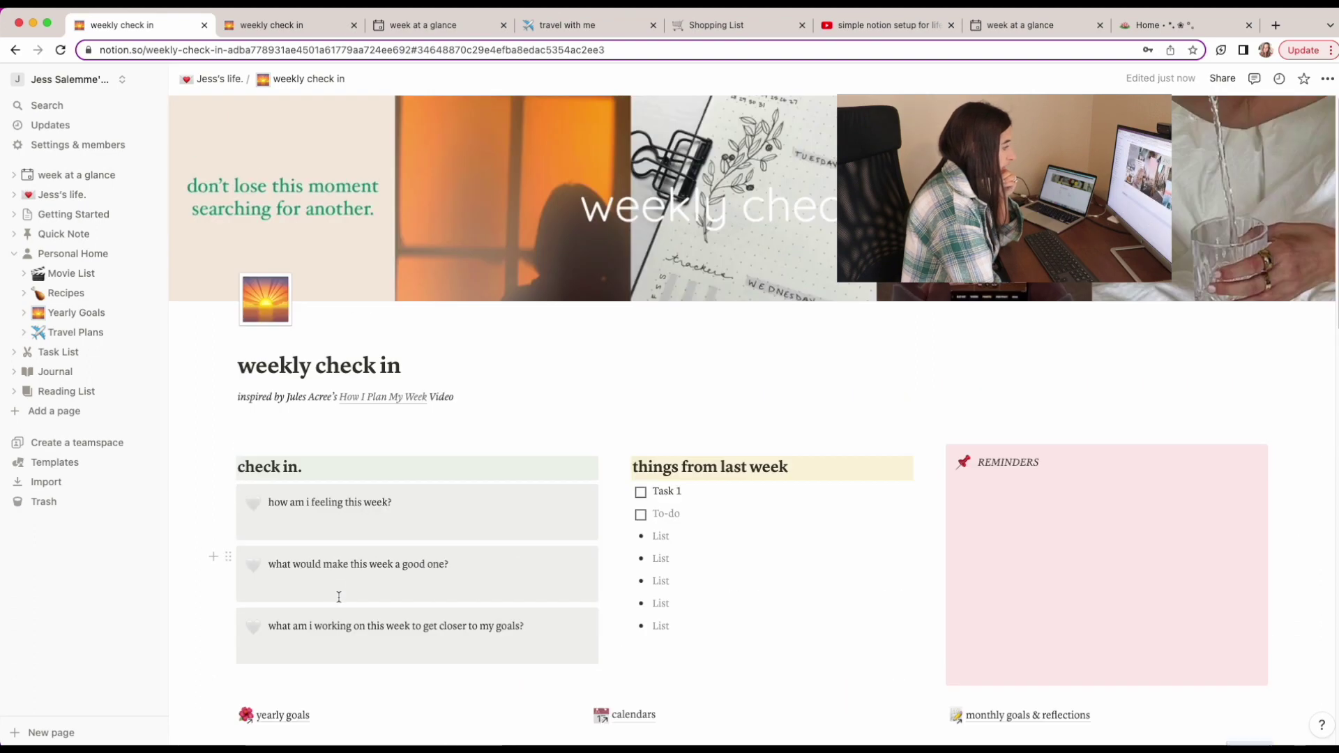
scroll(339, 597, down, 15)
drag(228, 534, 225, 317)
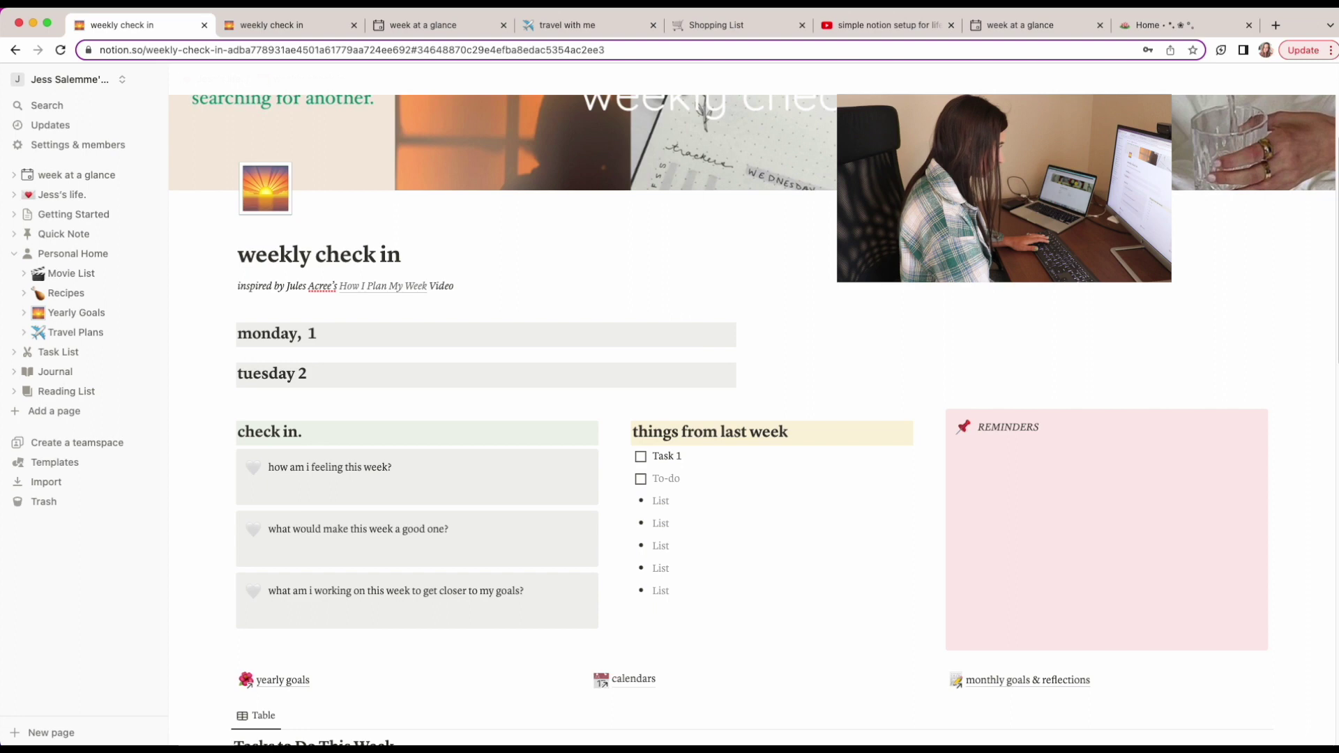
mouse_move(754, 337)
mouse_down()
mouse_move(767, 344)
mouse_move(757, 337)
mouse_up()
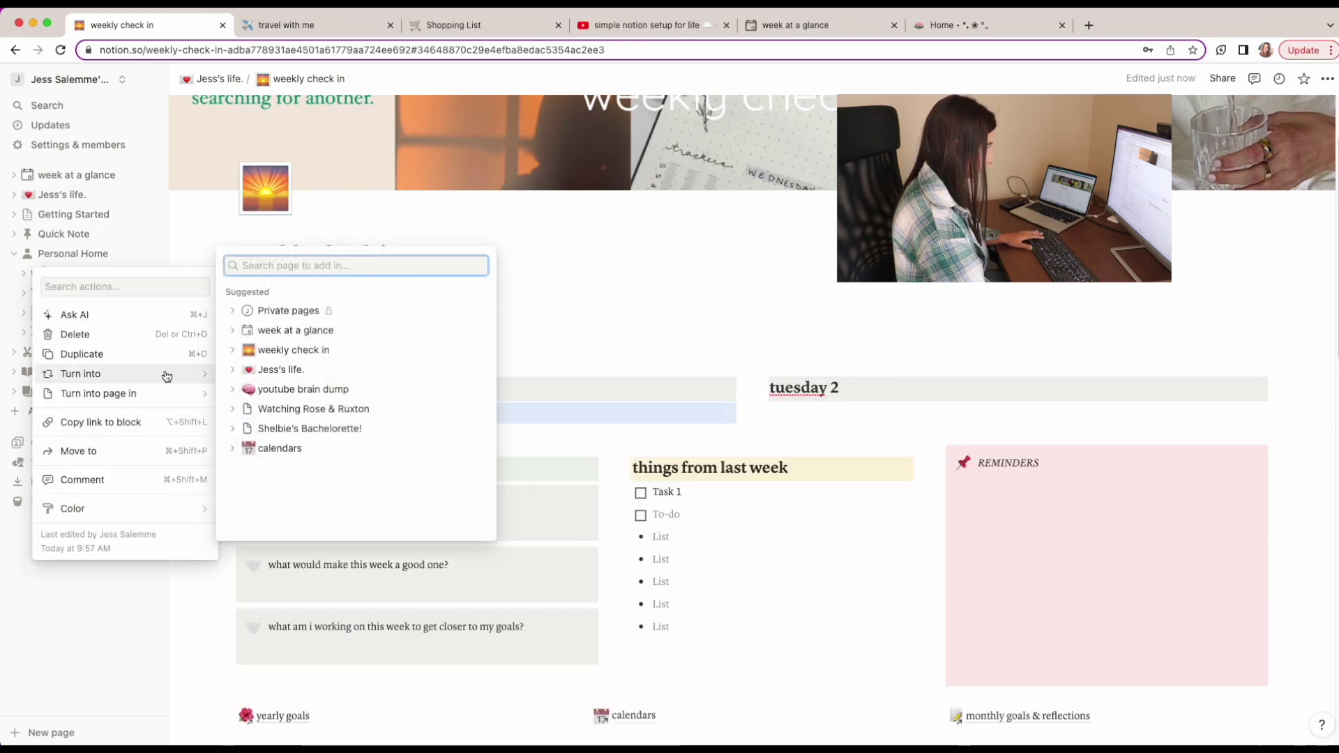
mouse_move(166, 377)
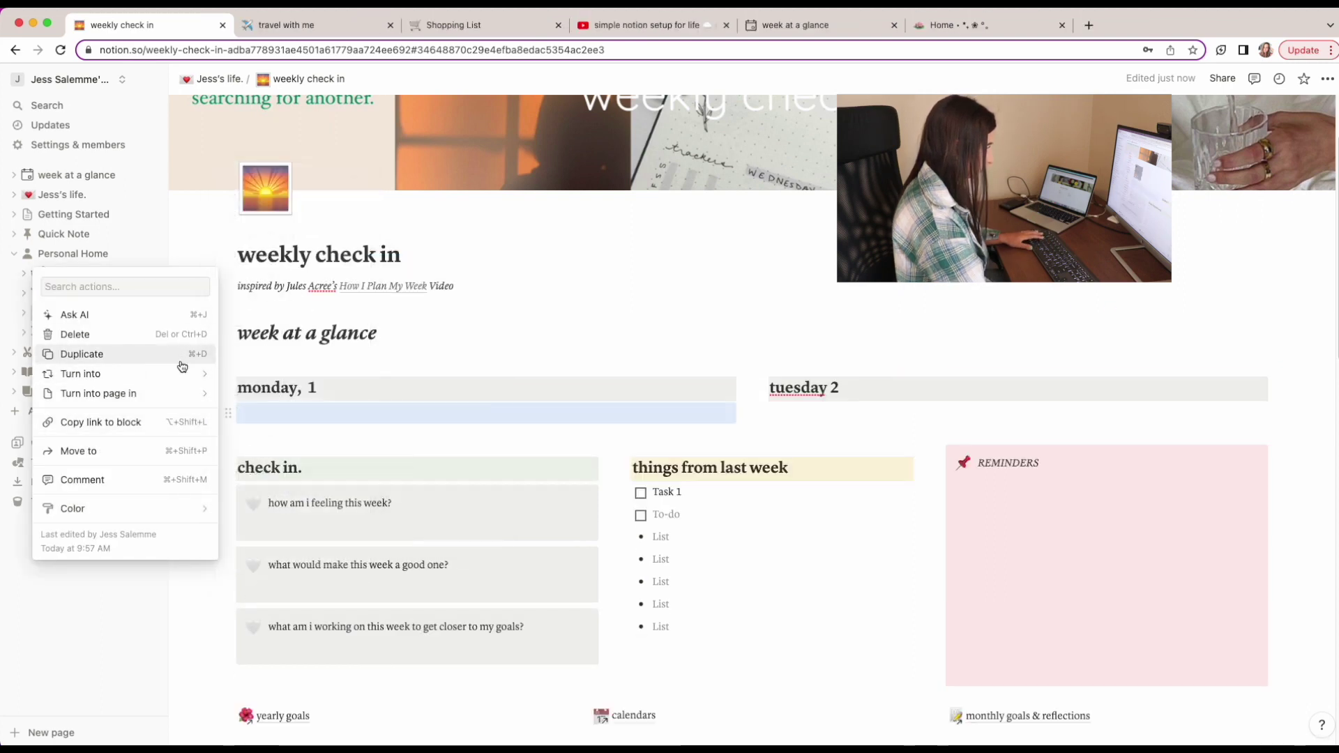
click(291, 274)
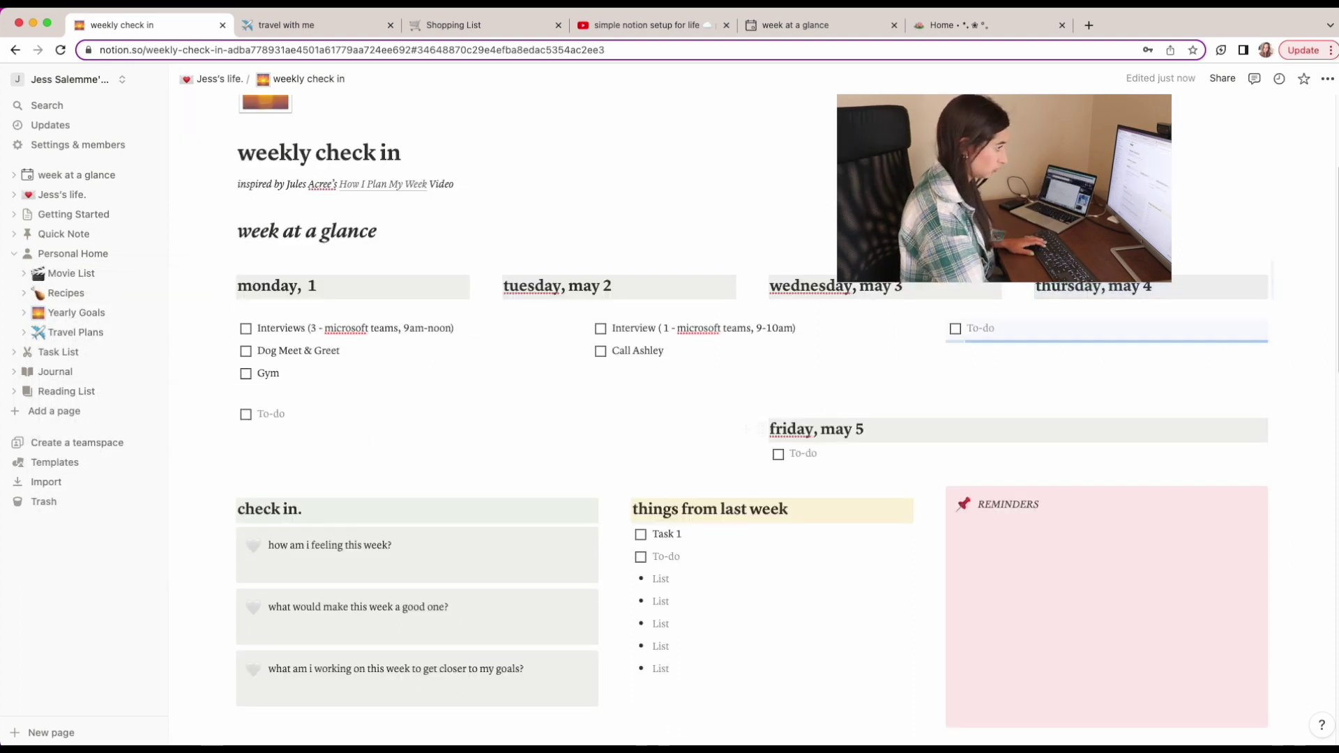
Step: Put the friday, may 5 column at the row's end and close the extra tab
drag(756, 429, 1310, 299)
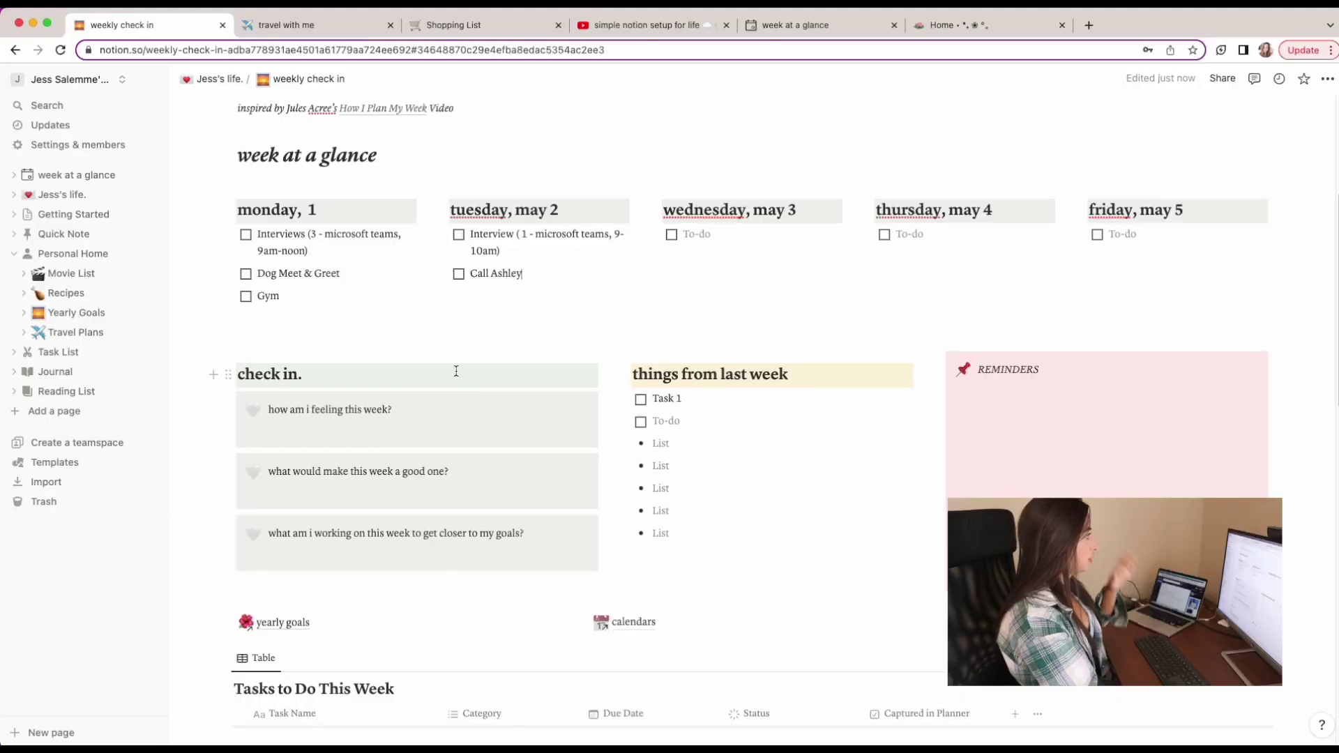
scroll(410, 331, down, 2)
scroll(413, 341, up, 3)
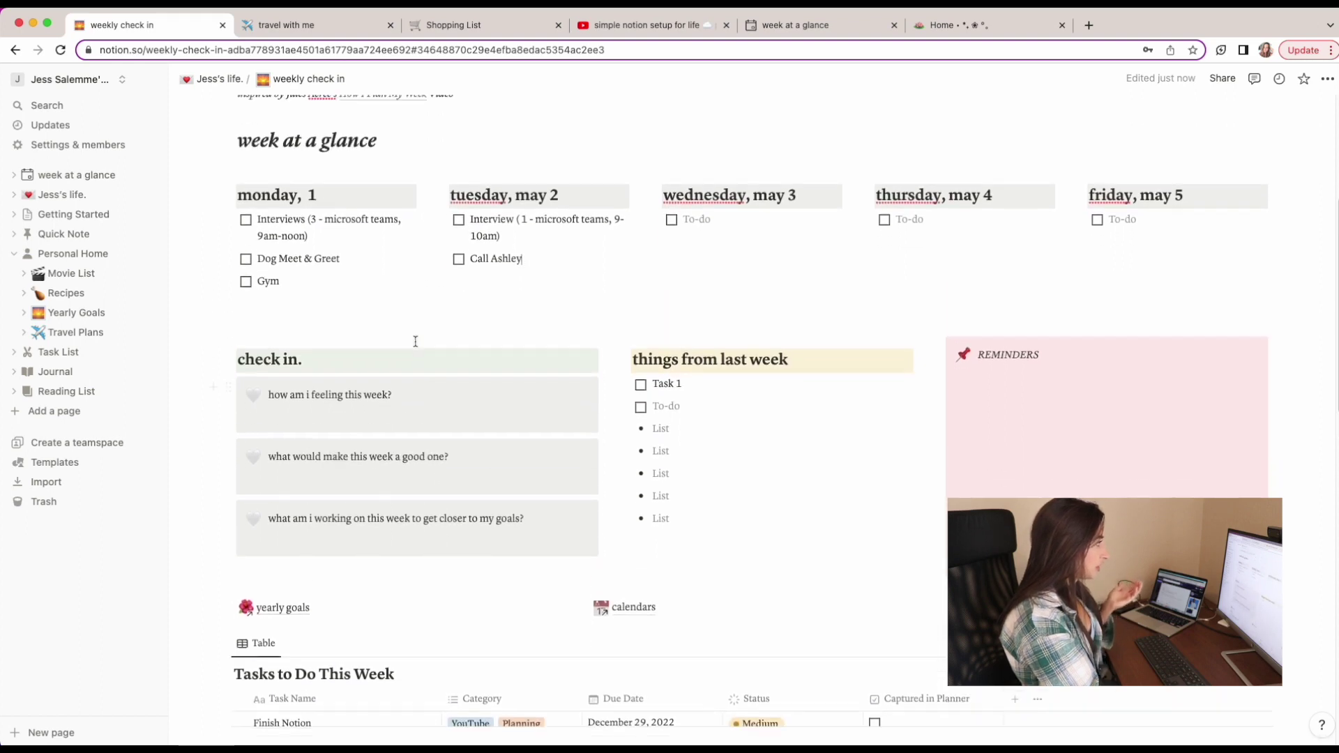
drag(349, 117, 309, 288)
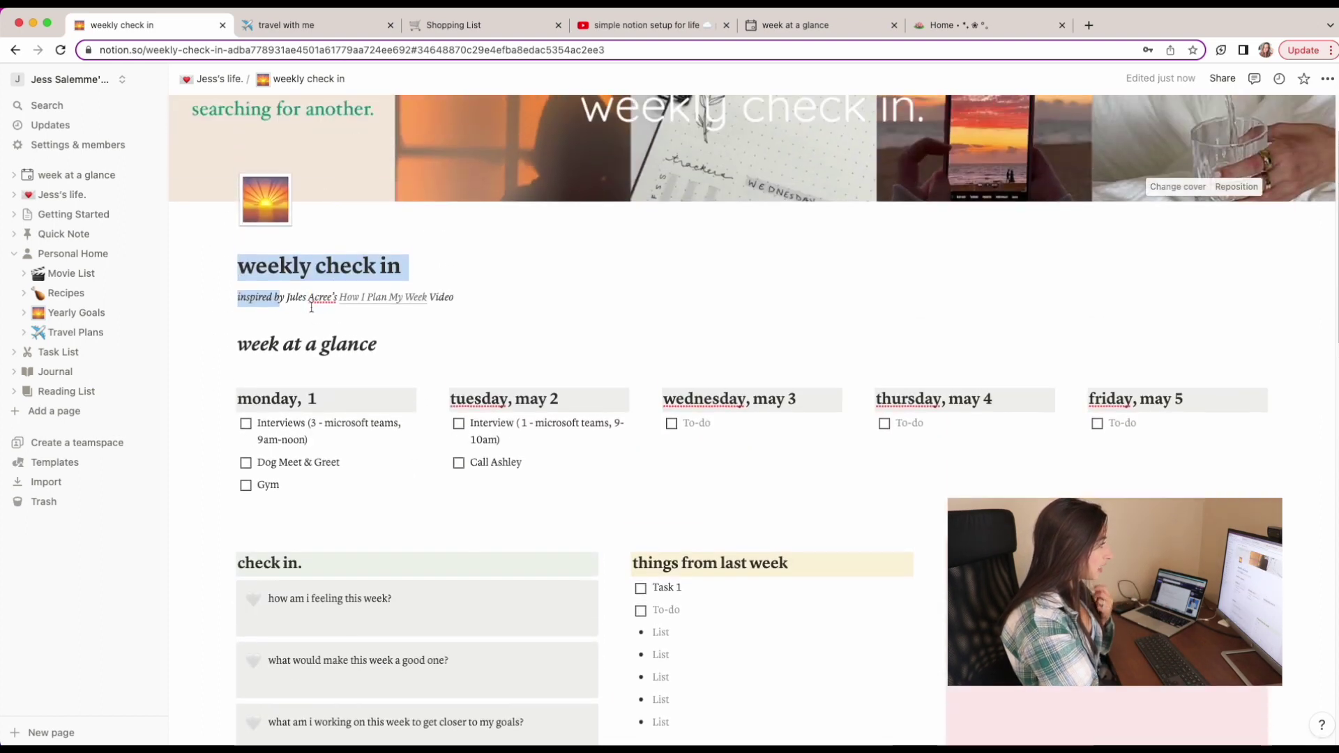
click(656, 25)
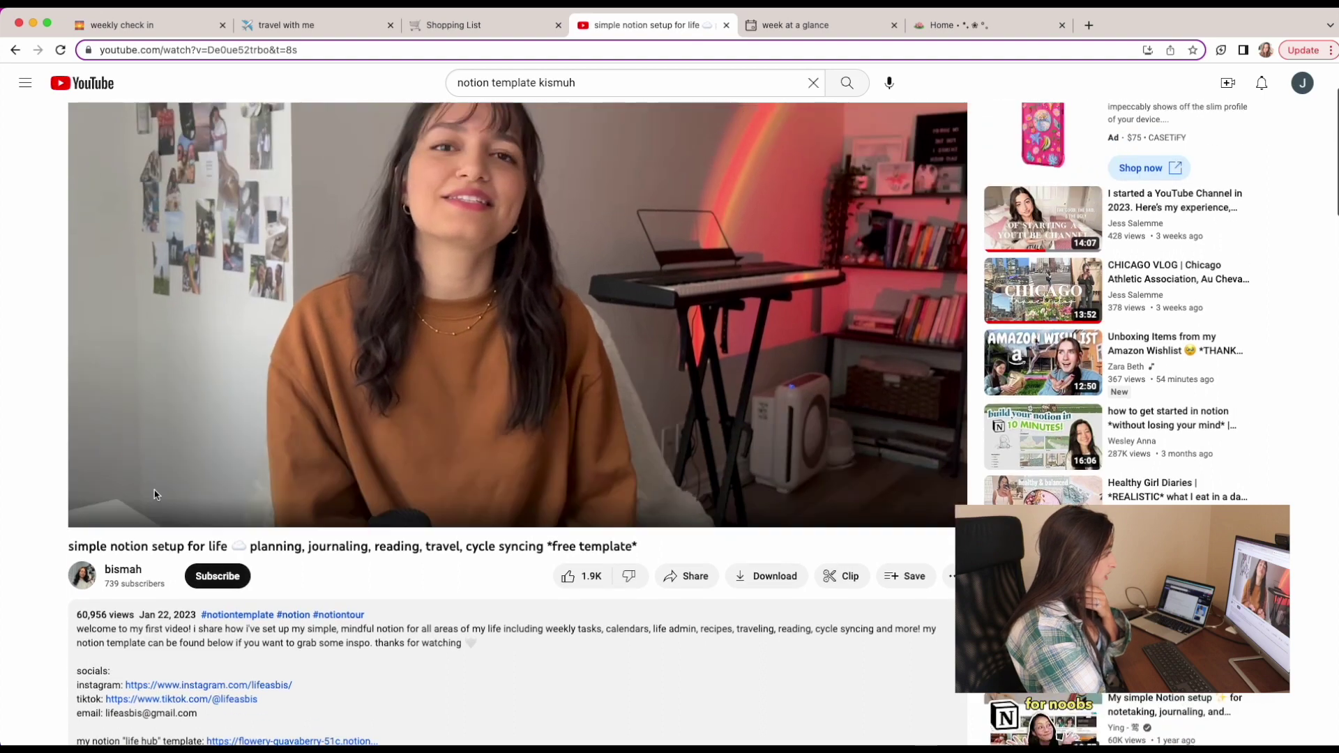
click(870, 26)
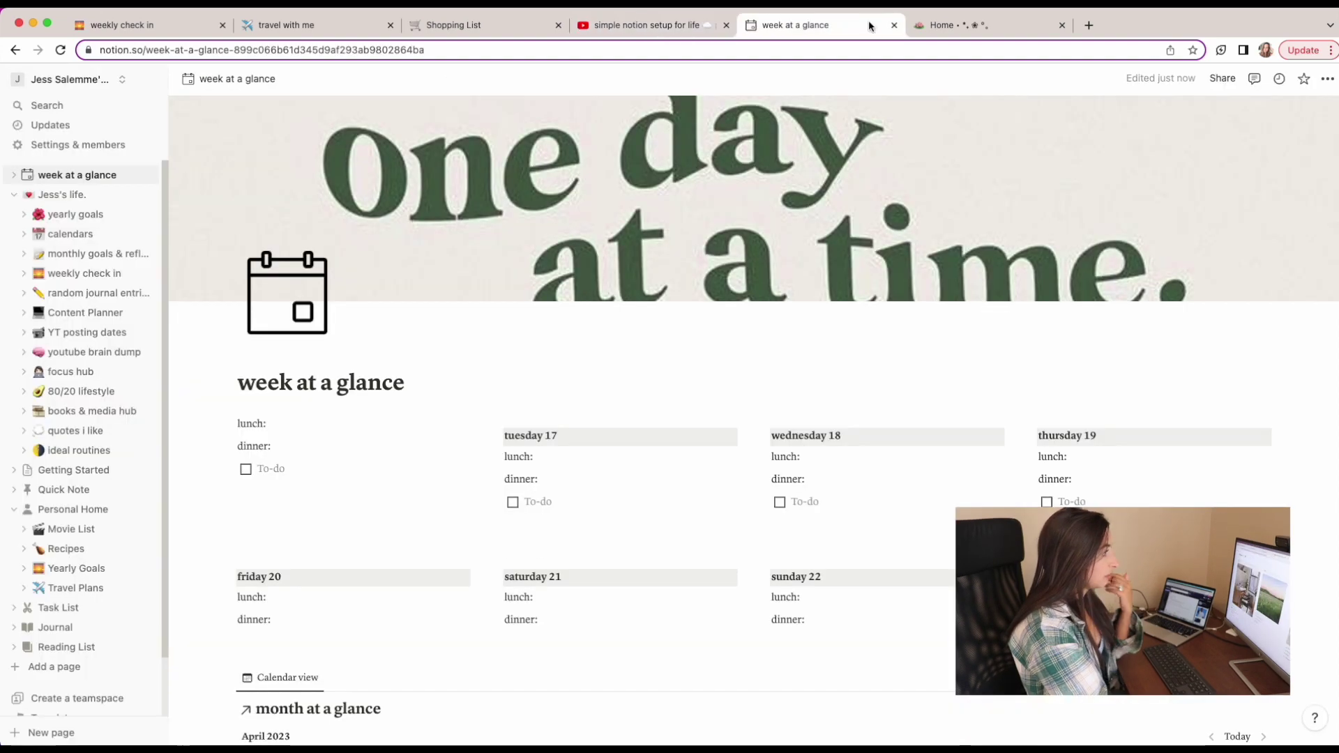
click(894, 25)
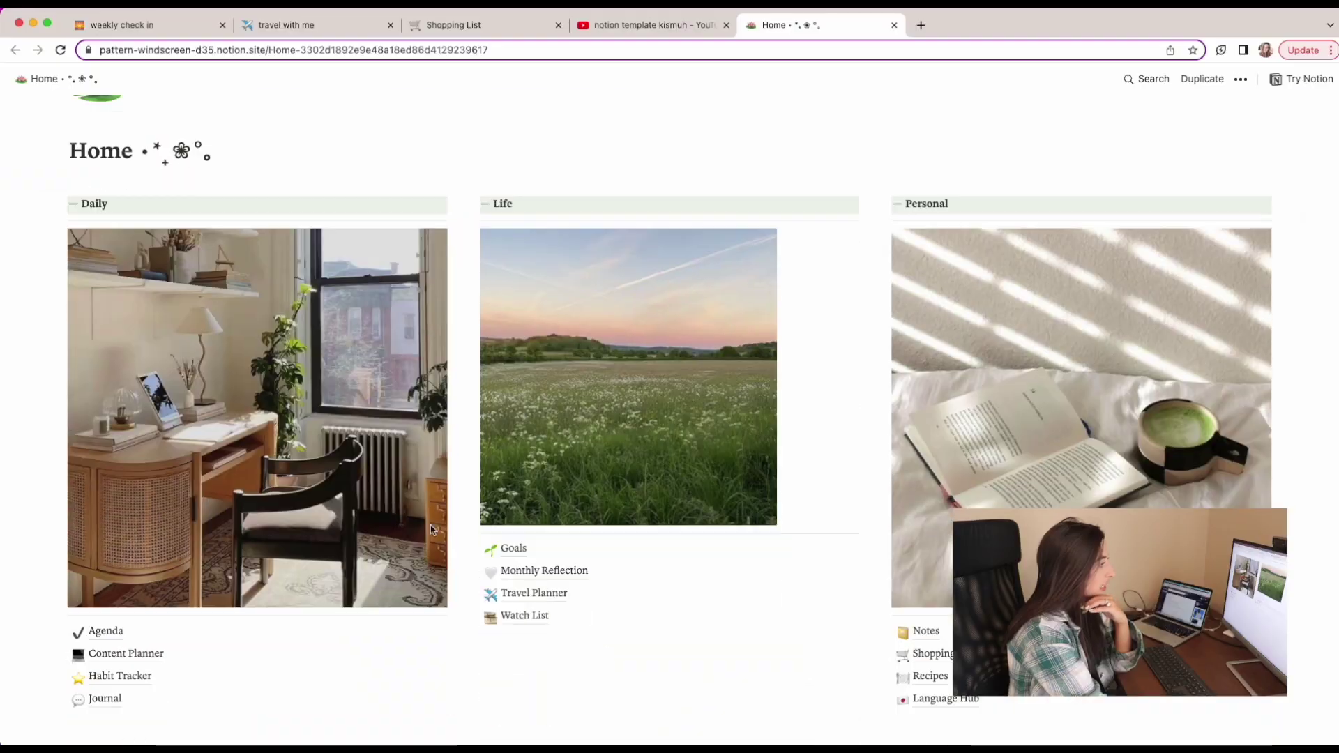
Step: Move the Travel Planner page, with its Trips 2023 gallery, into Jess's life
scroll(738, 559, down, 4)
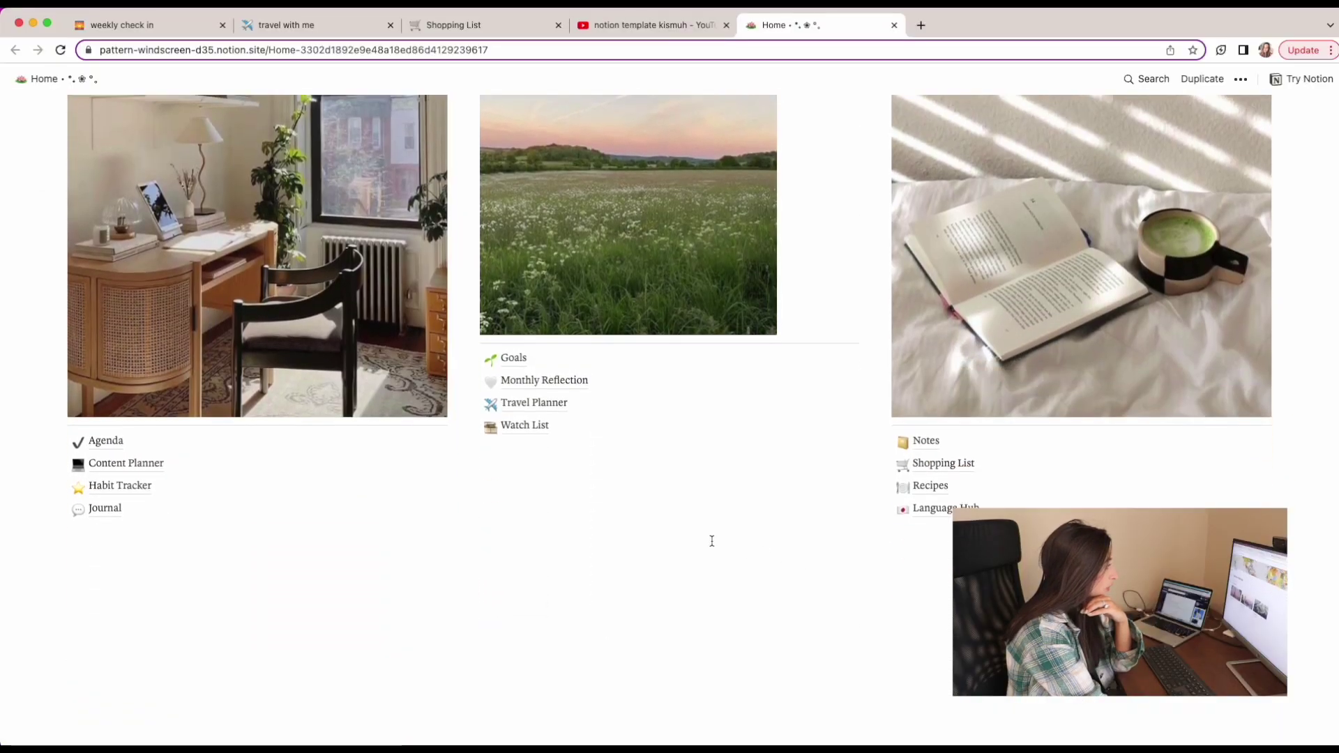
scroll(712, 541, down, 1)
click(542, 391)
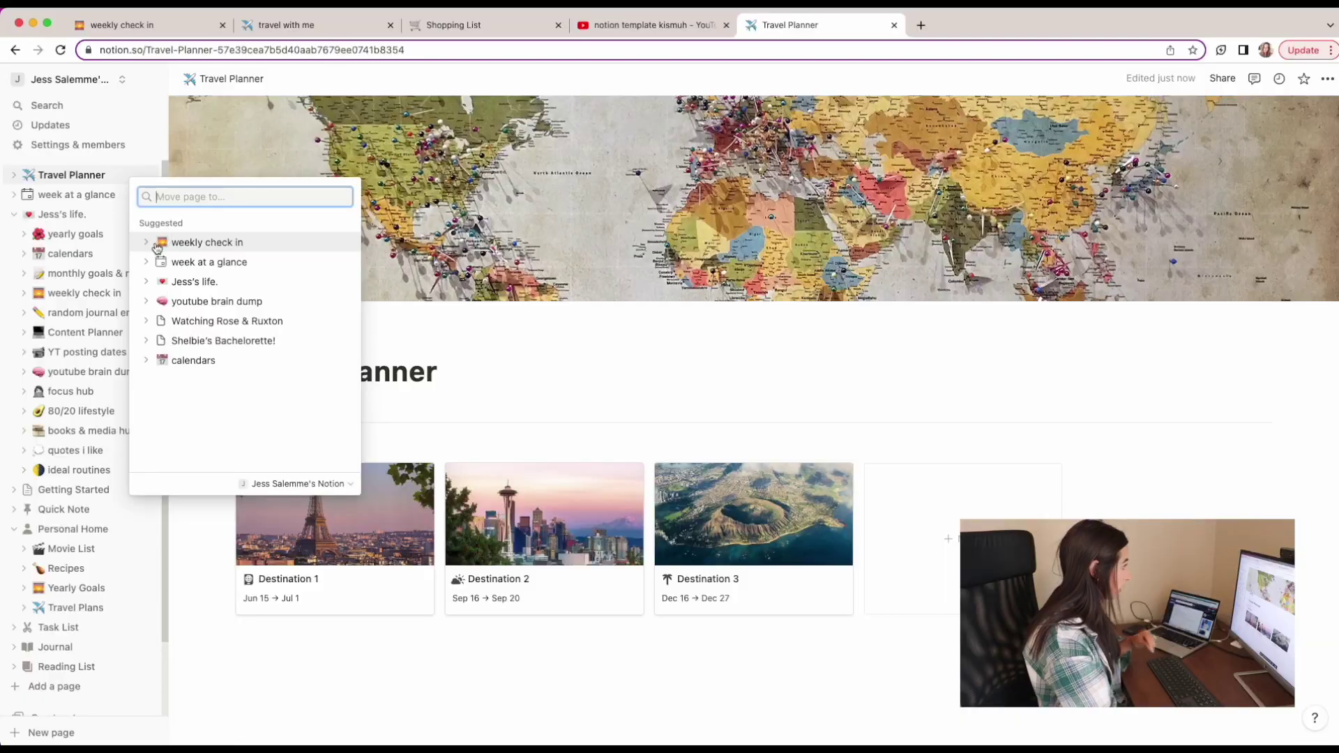
click(188, 282)
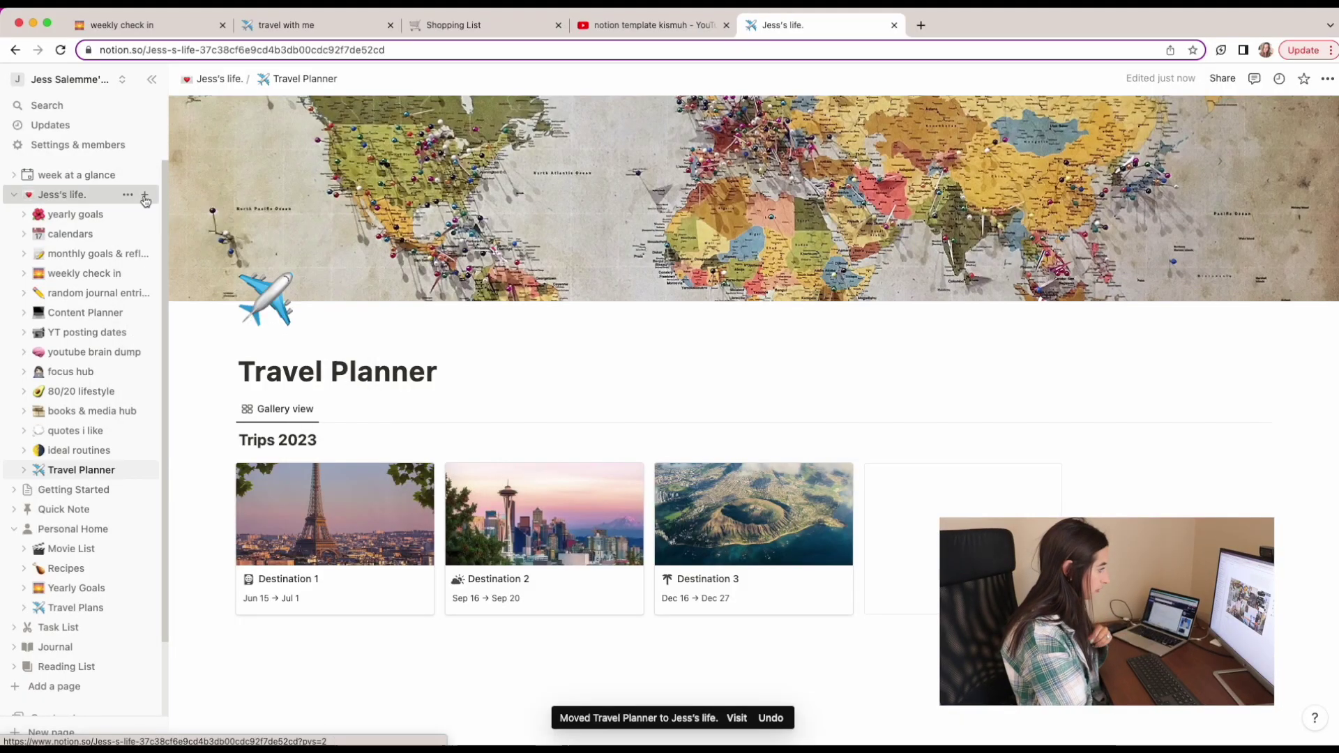
Step: Drag the Travel Planner link under random journal entries on the Jess's life. dashboard
click(94, 195)
scroll(755, 450, down, 10)
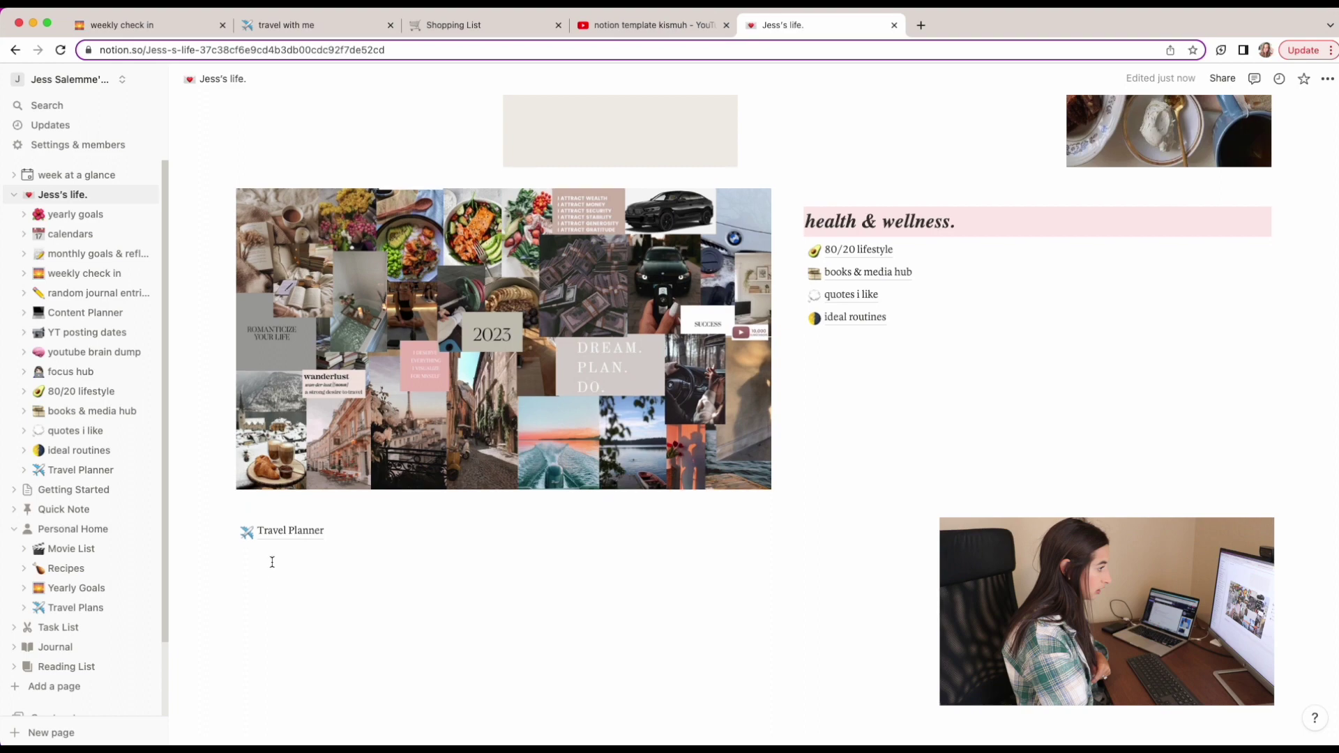
scroll(263, 580, up, 1)
drag(287, 562, 290, 185)
Step: Rename Destination 1 to Cabo and Destination 2 to Seattle, and edit the trip dates
click(292, 186)
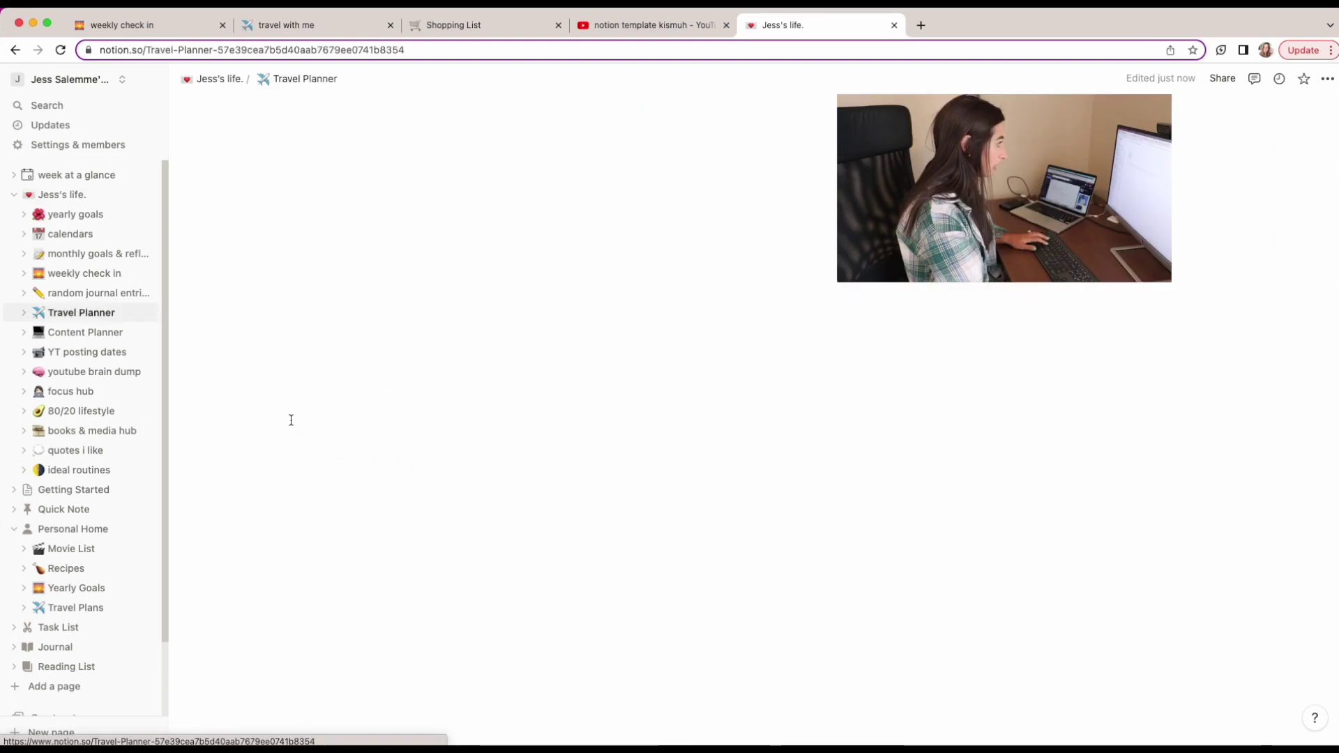
click(315, 540)
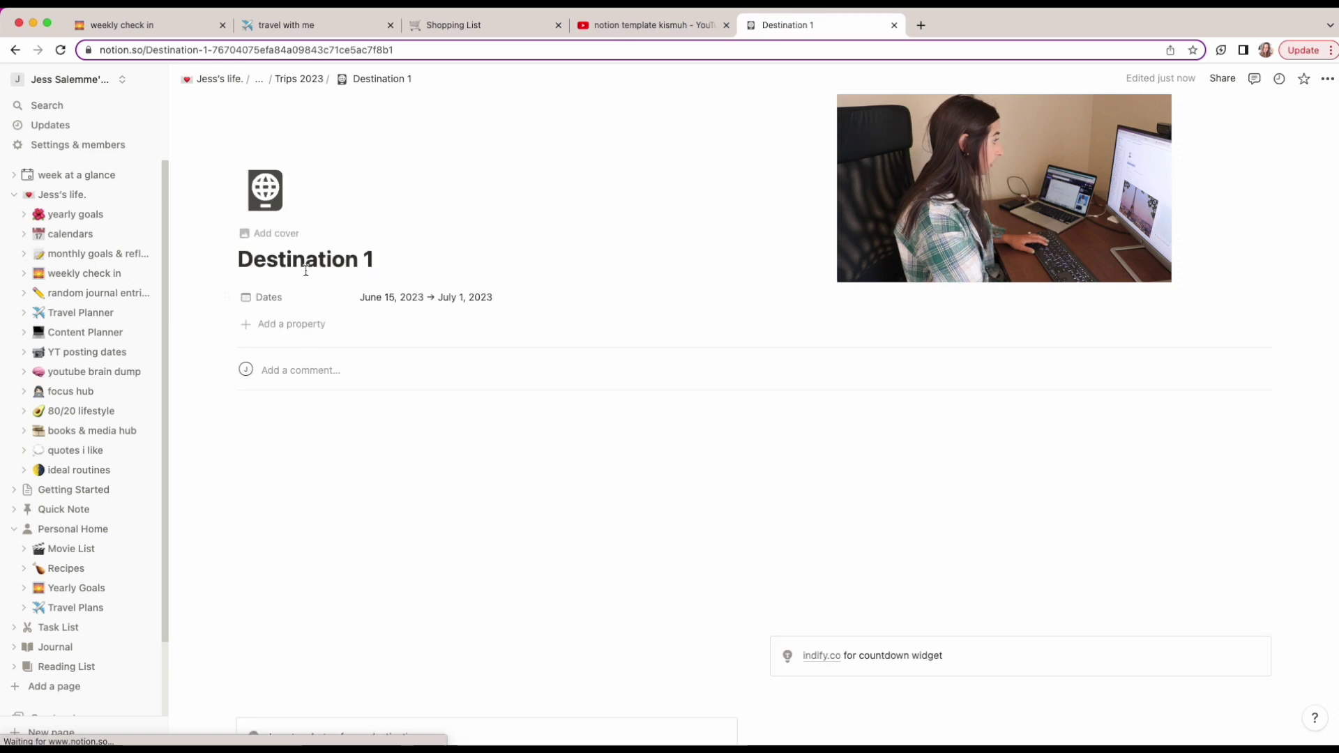
triple_click(303, 263)
text(Cabo)
key(super+bracketleft)
click(461, 293)
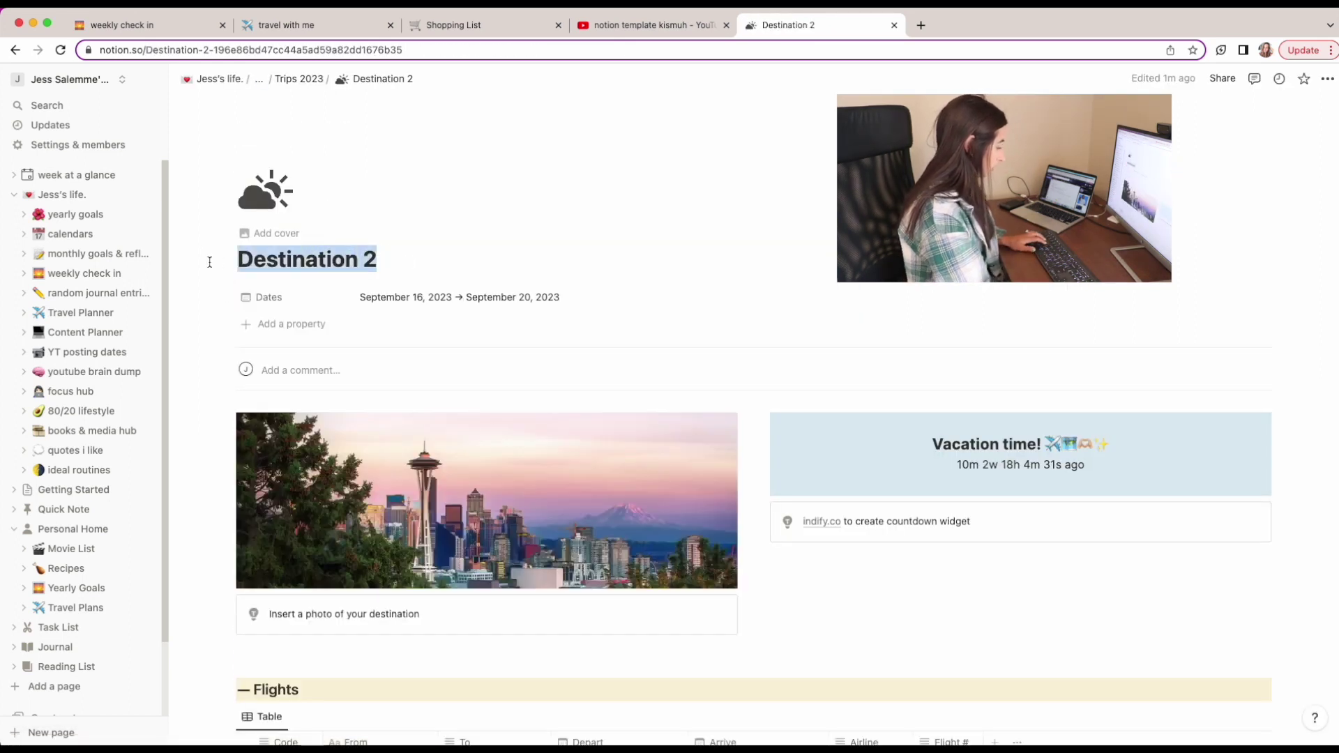
text(Seattle)
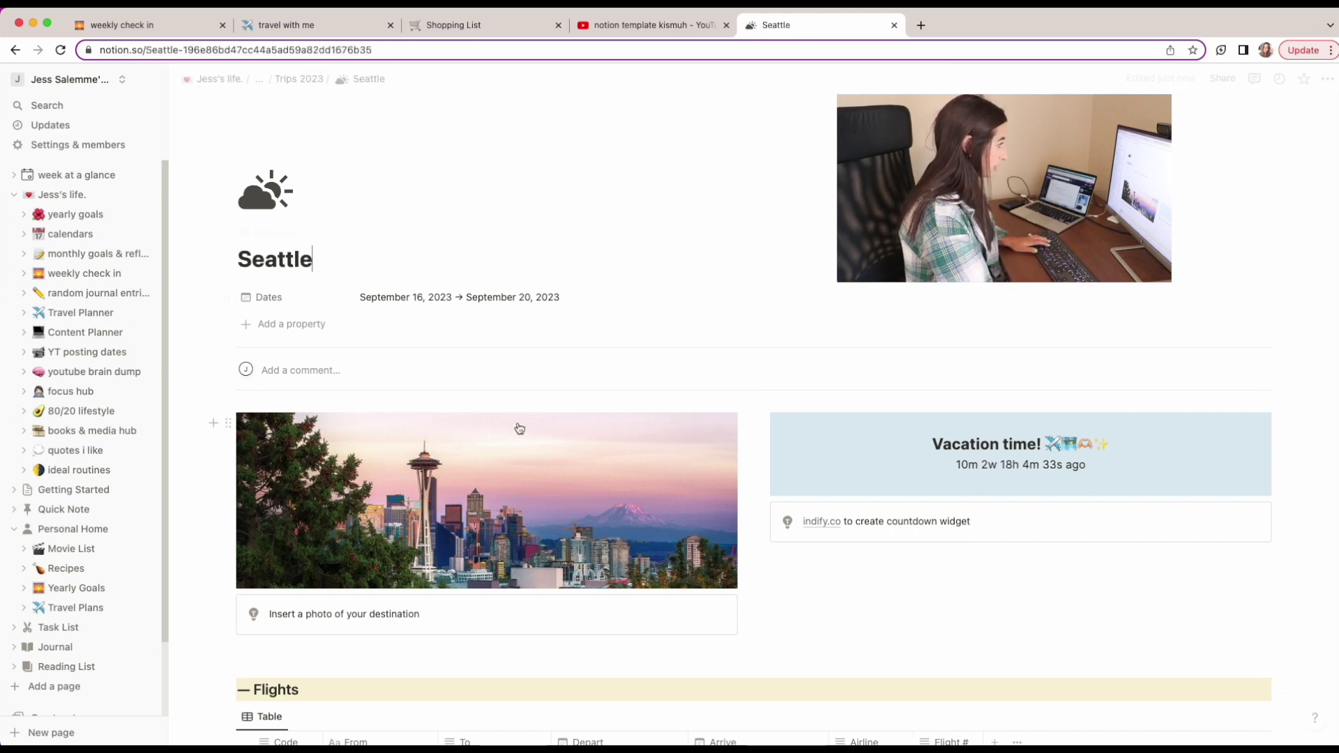
click(429, 307)
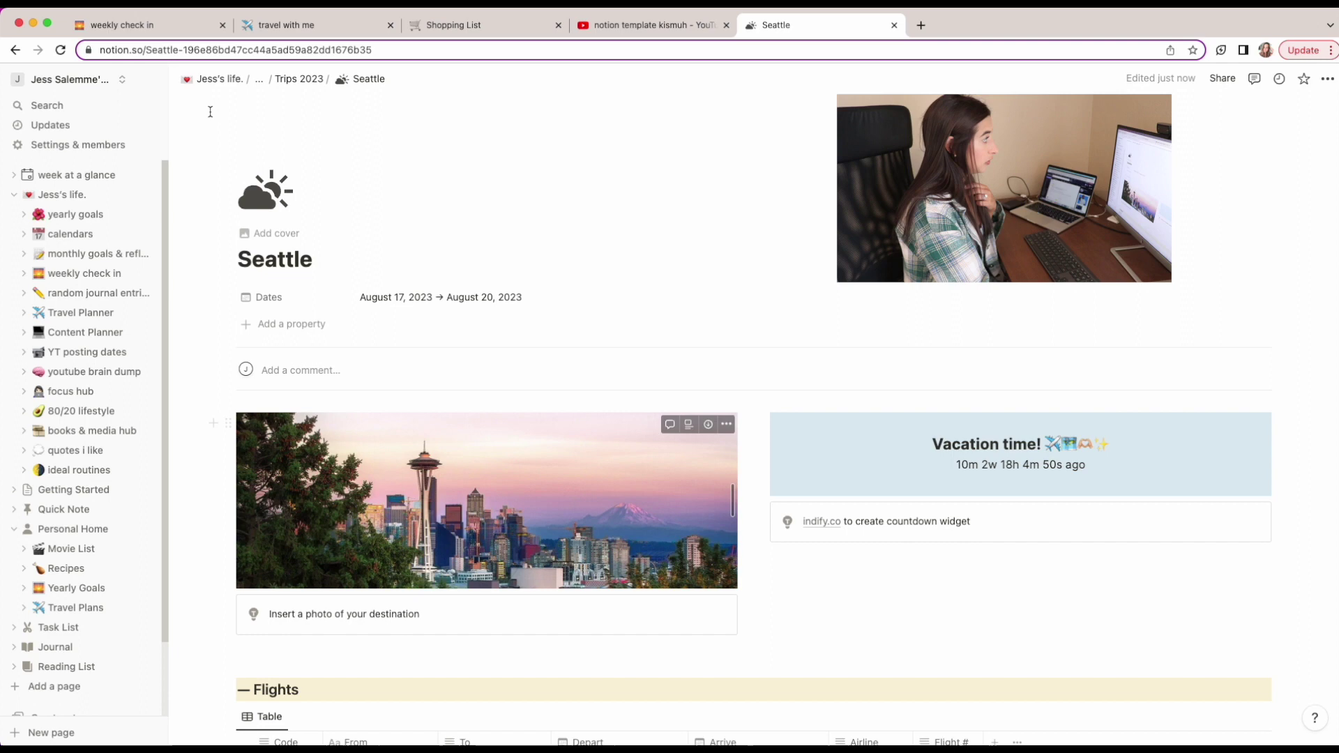
scroll(609, 376, down, 1)
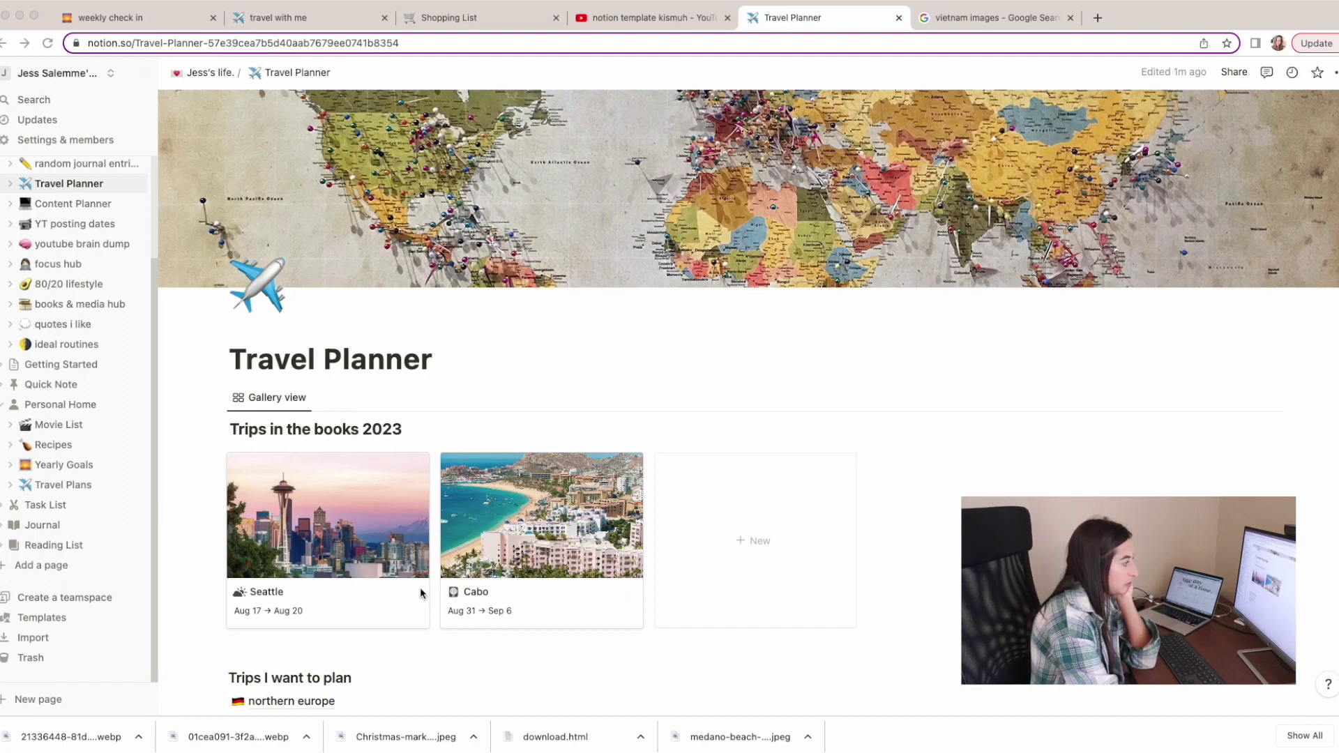
Step: Look over the northern europe trip page, going back to Travel Planner and reopening it
scroll(419, 583, down, 5)
click(298, 537)
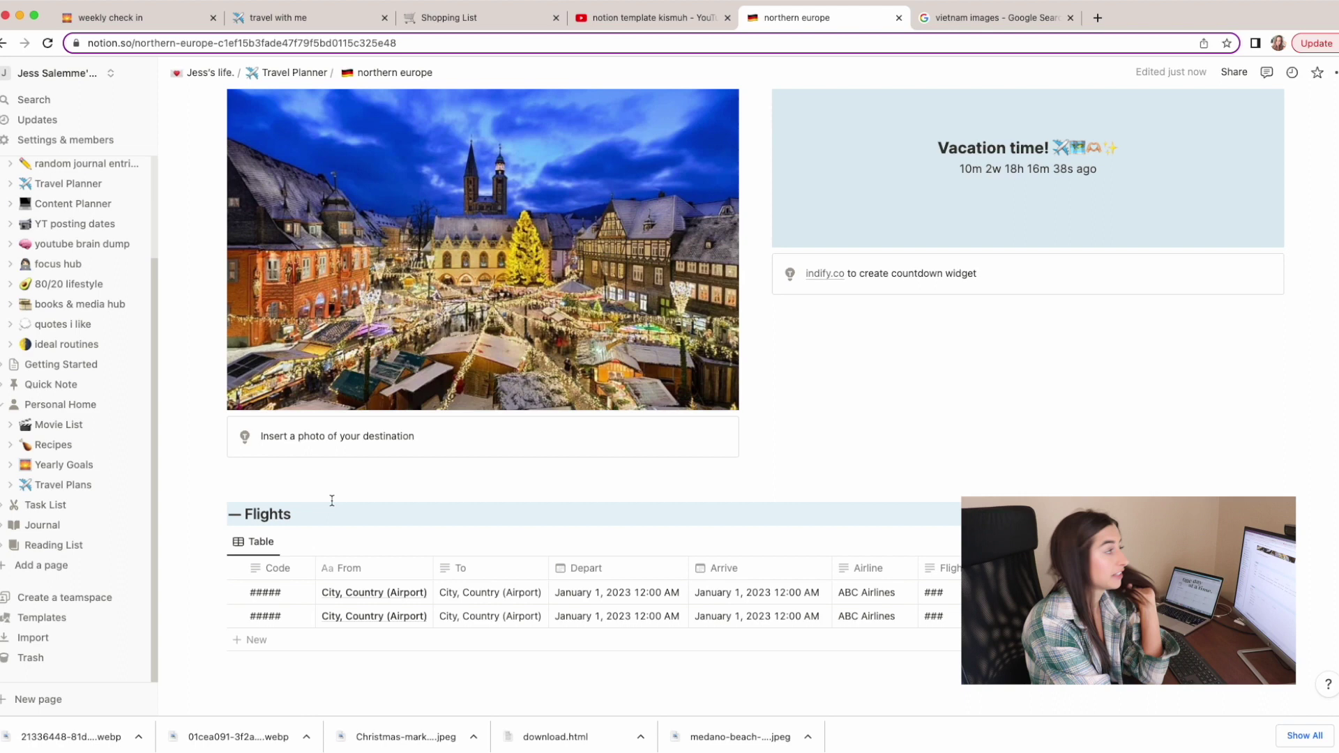
scroll(332, 502, down, 4)
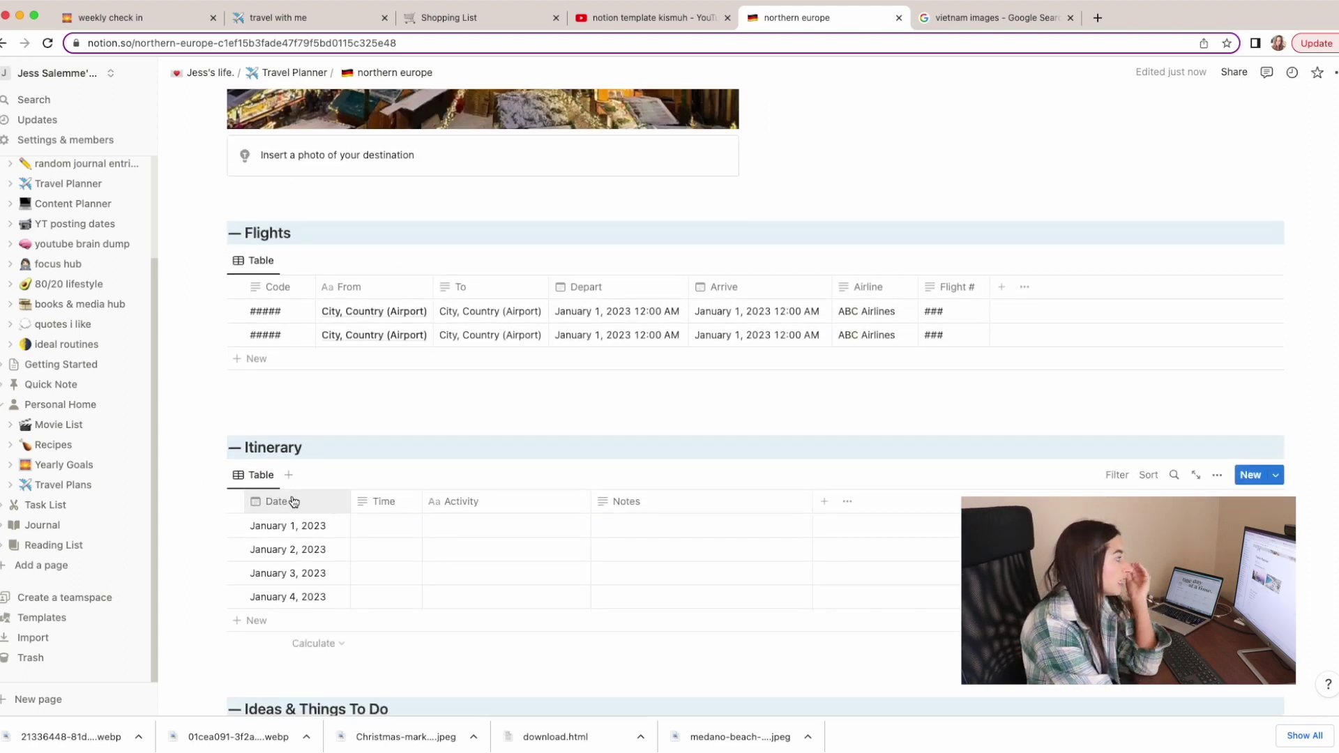
key(super+bracketleft)
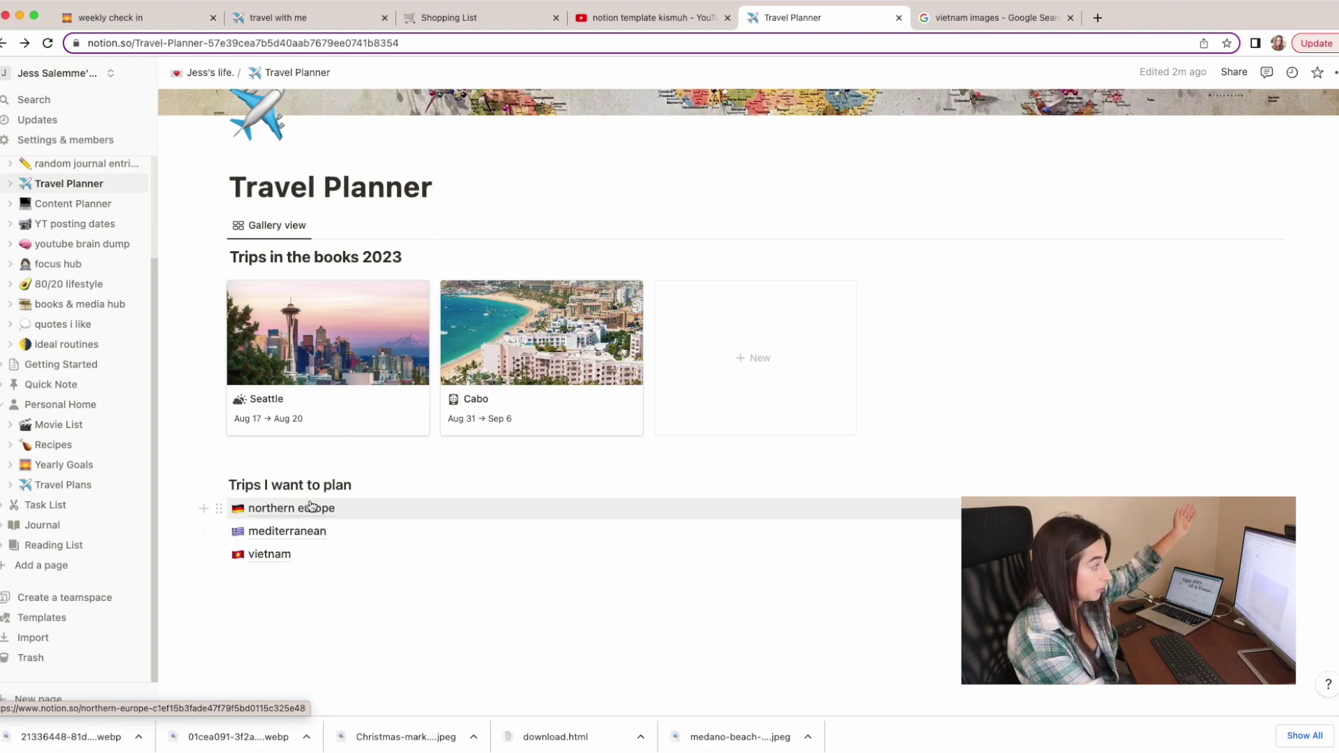
click(313, 512)
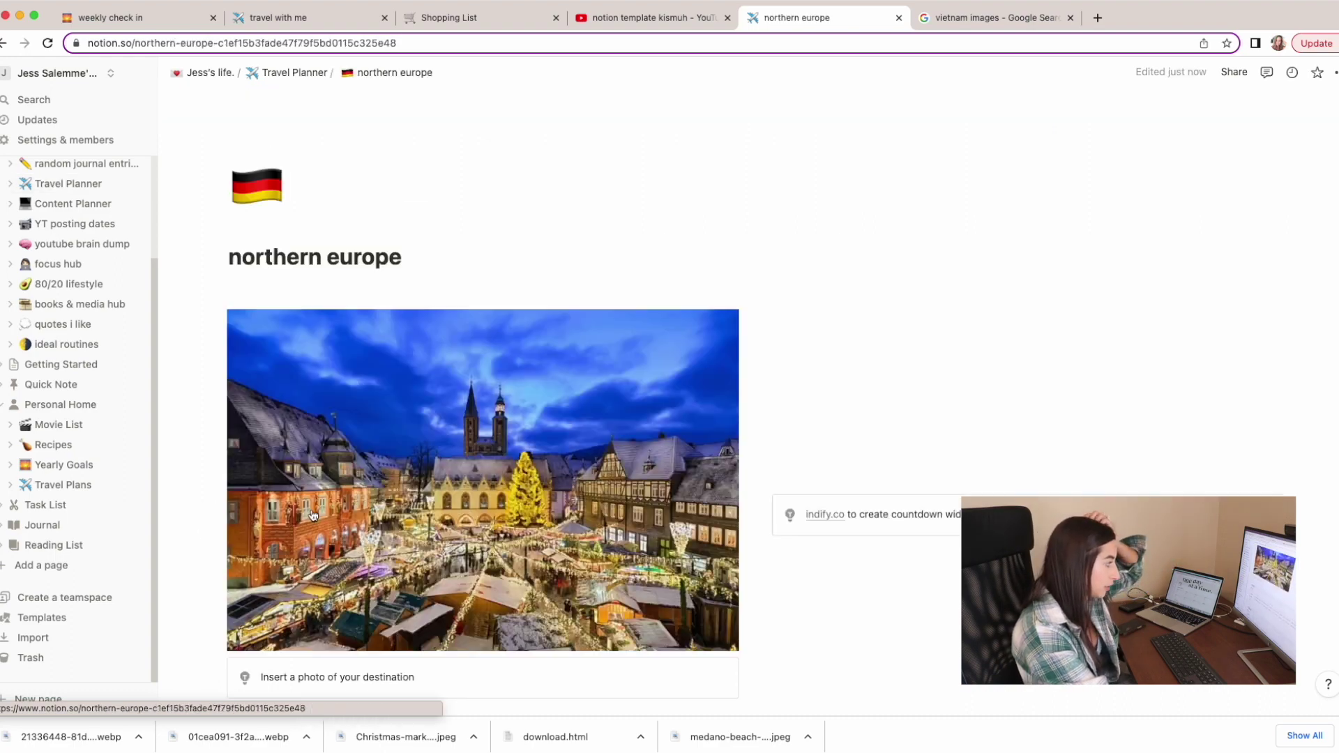
scroll(362, 516, down, 5)
scroll(348, 532, down, 5)
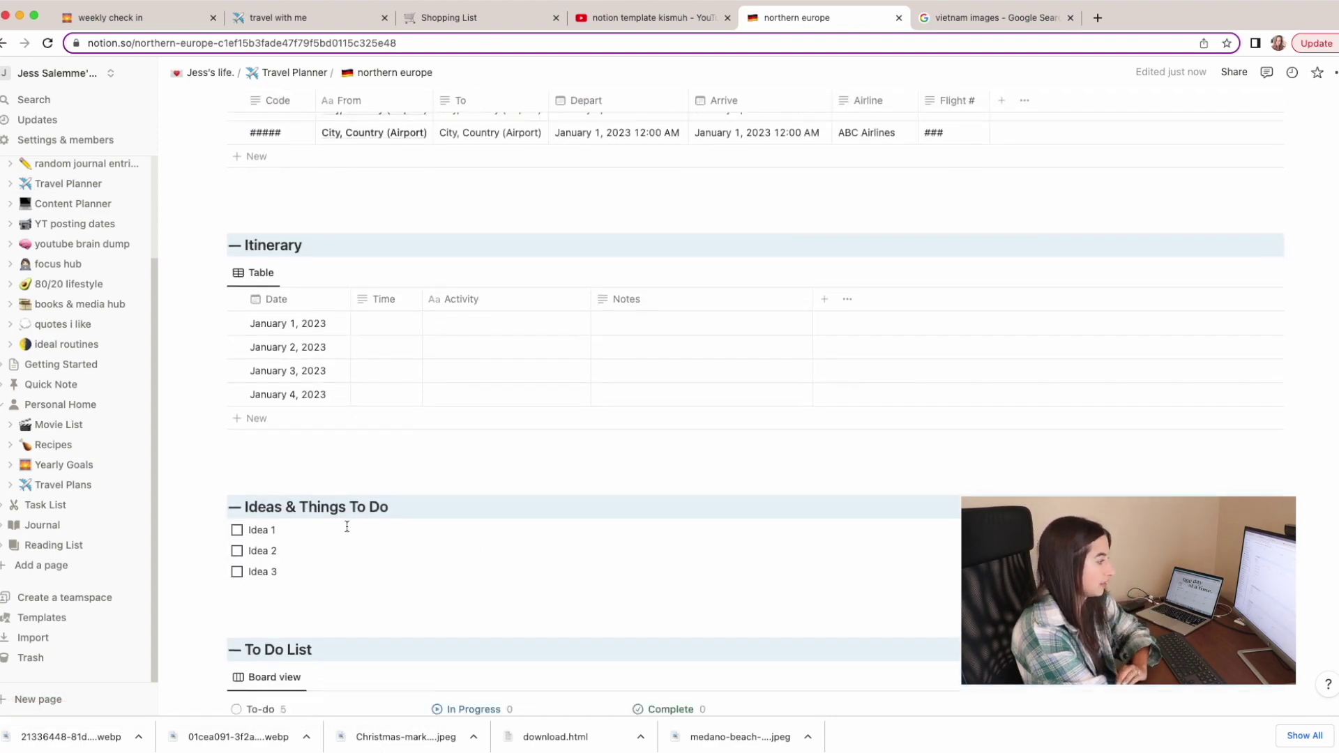
scroll(305, 538, down, 2)
scroll(314, 541, up, 5)
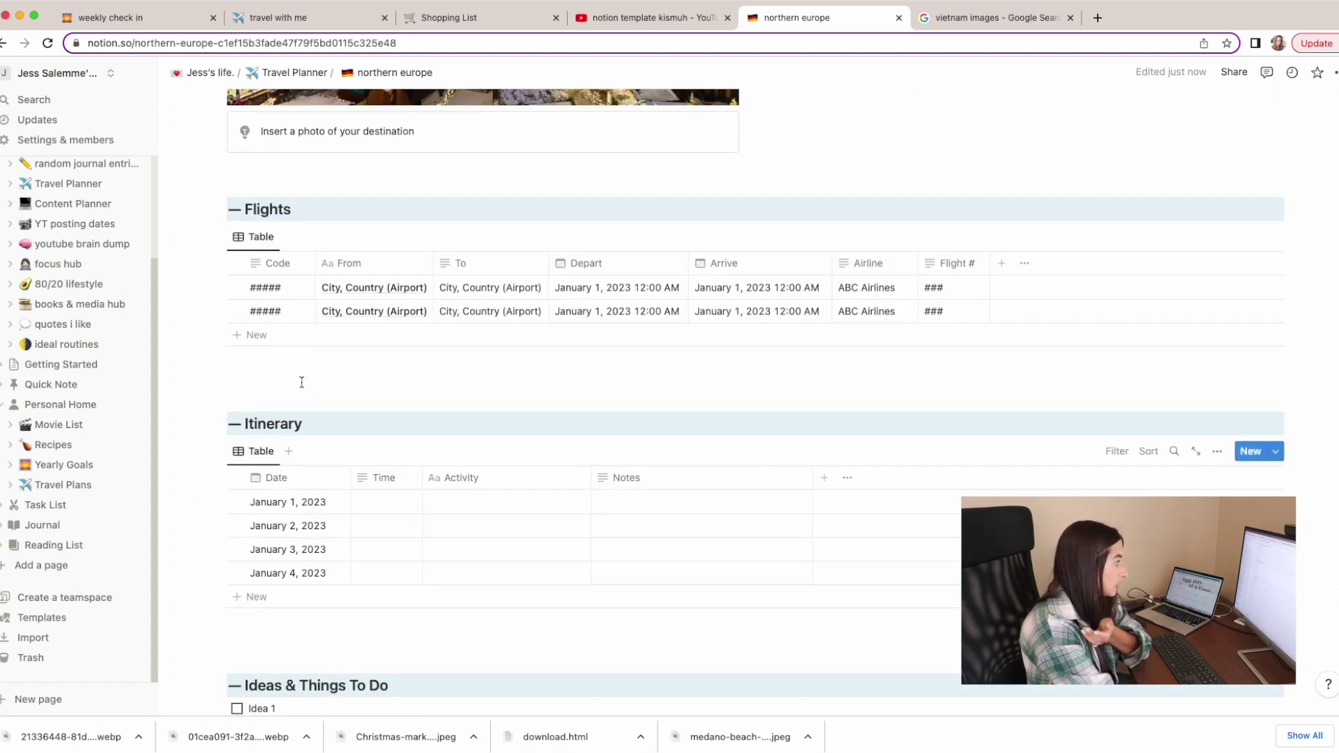
scroll(266, 397, down, 7)
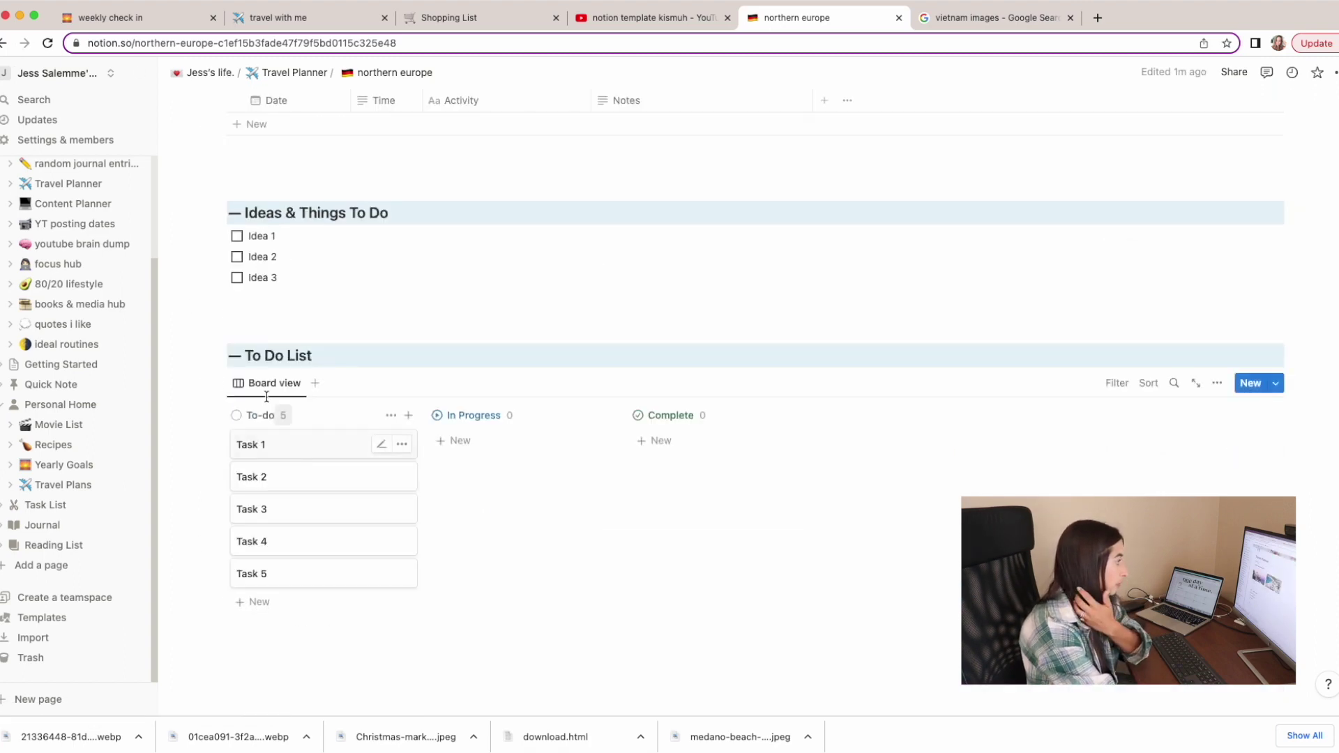
Step: Return via Travel Planner to the main dashboard and open Content Planner
click(10, 42)
scroll(366, 403, up, 2)
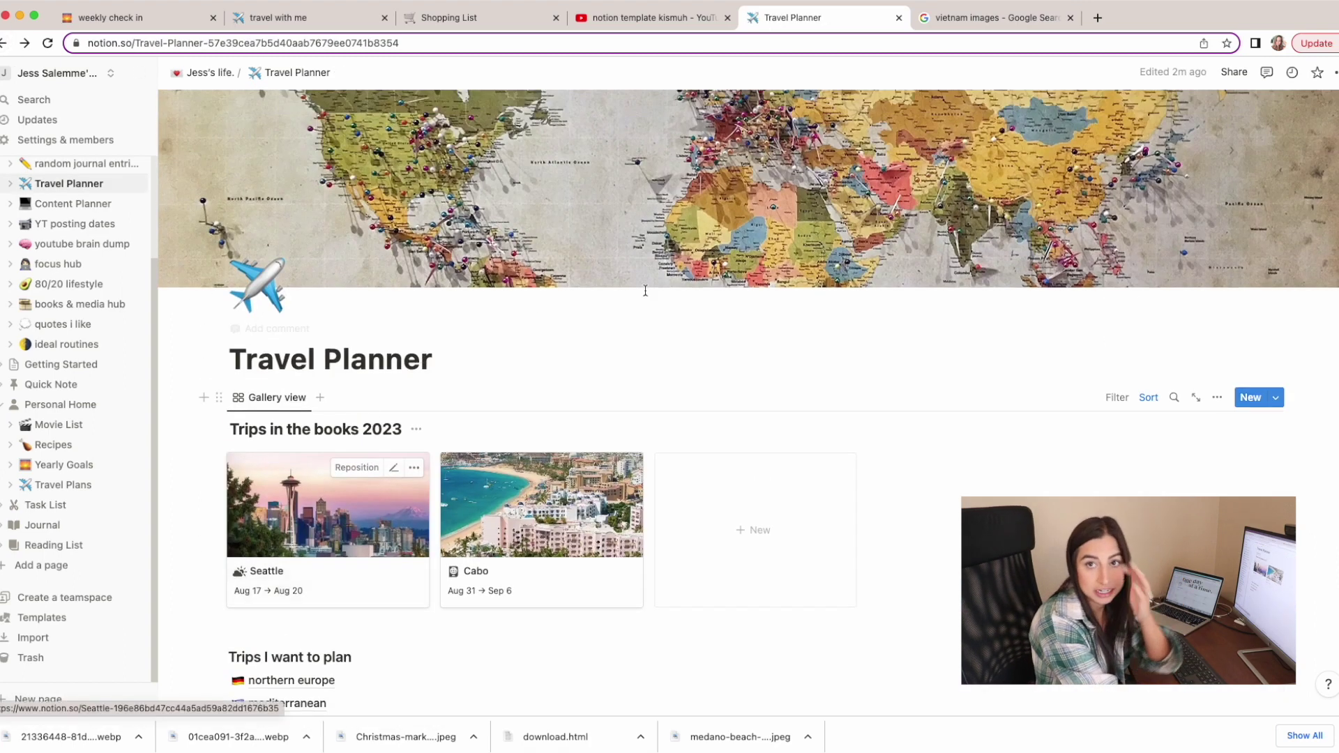
scroll(496, 422, down, 3)
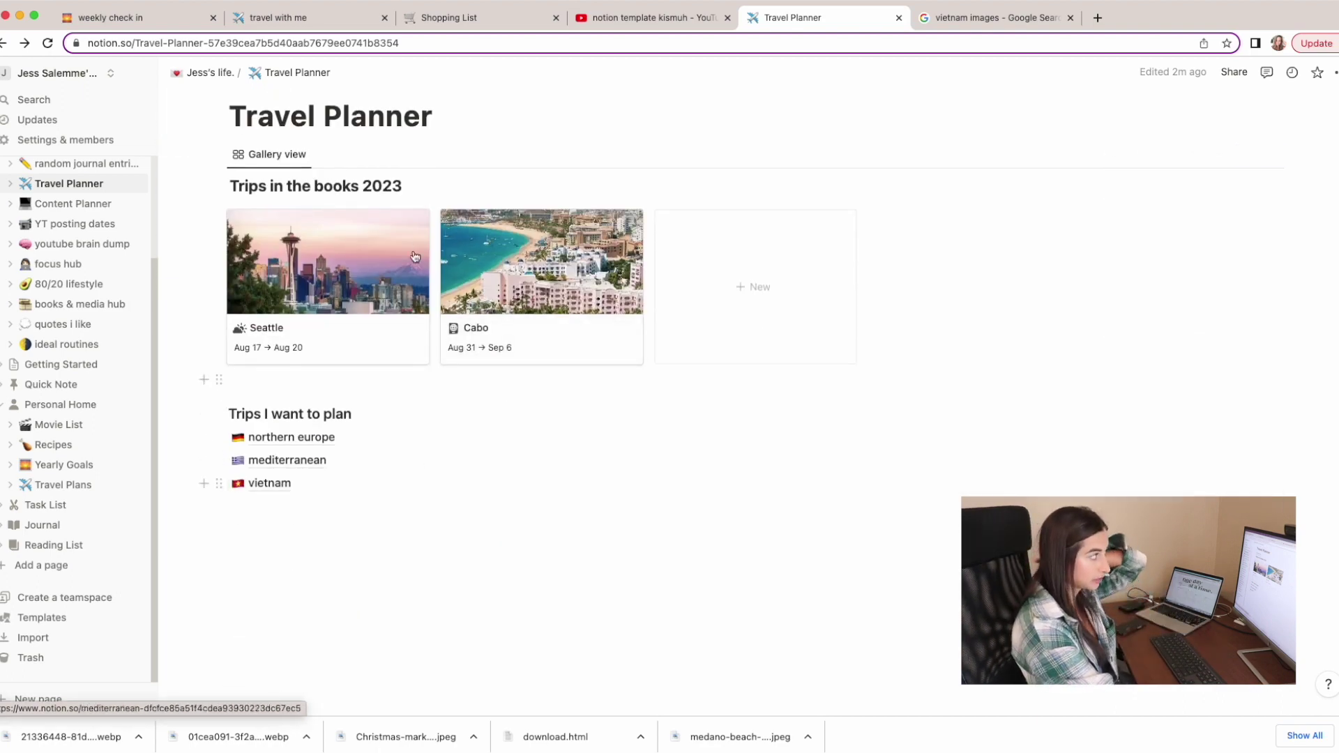
click(188, 71)
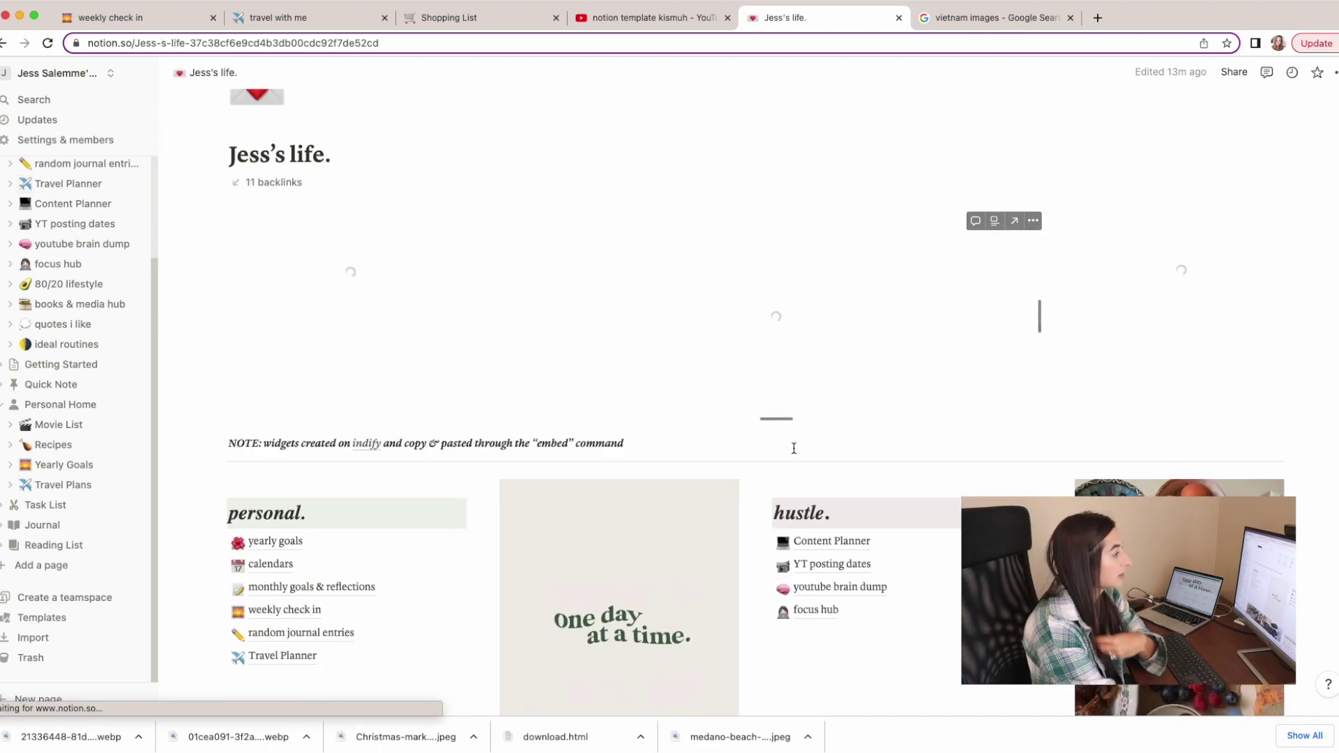
scroll(790, 447, down, 5)
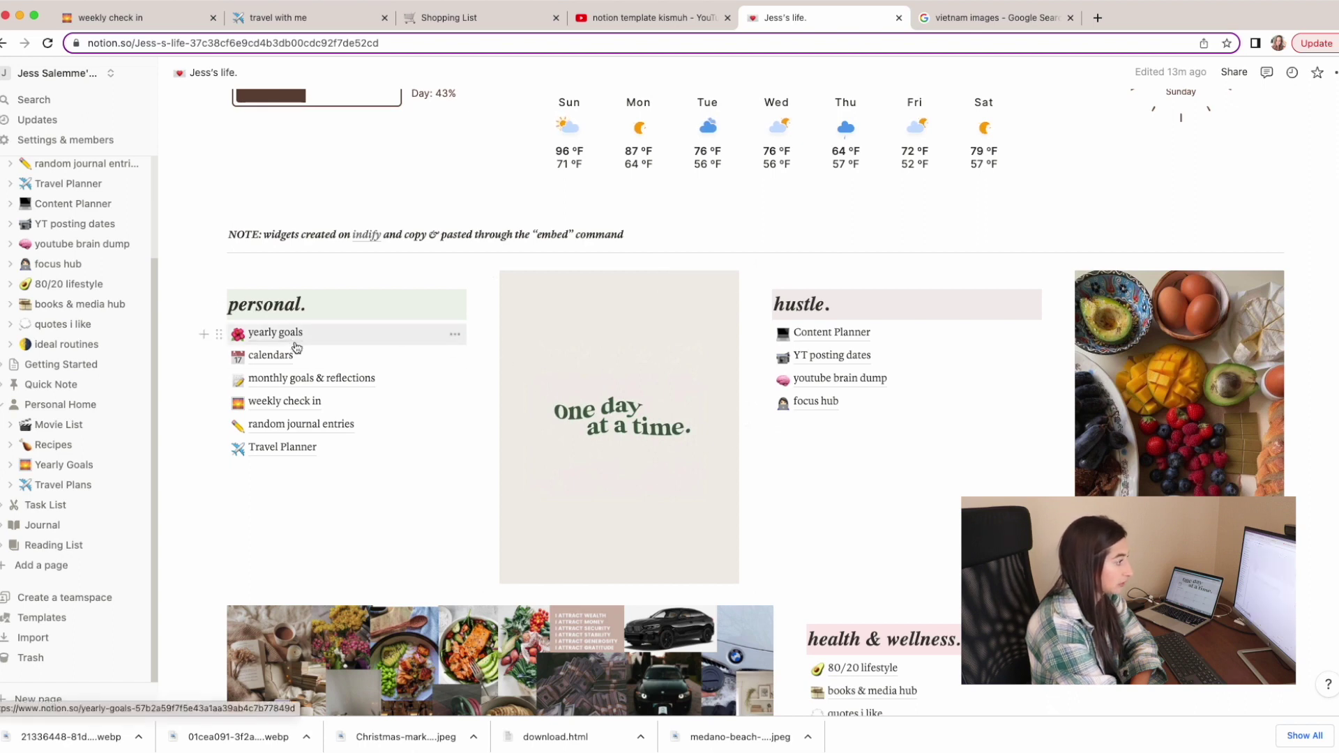
click(855, 338)
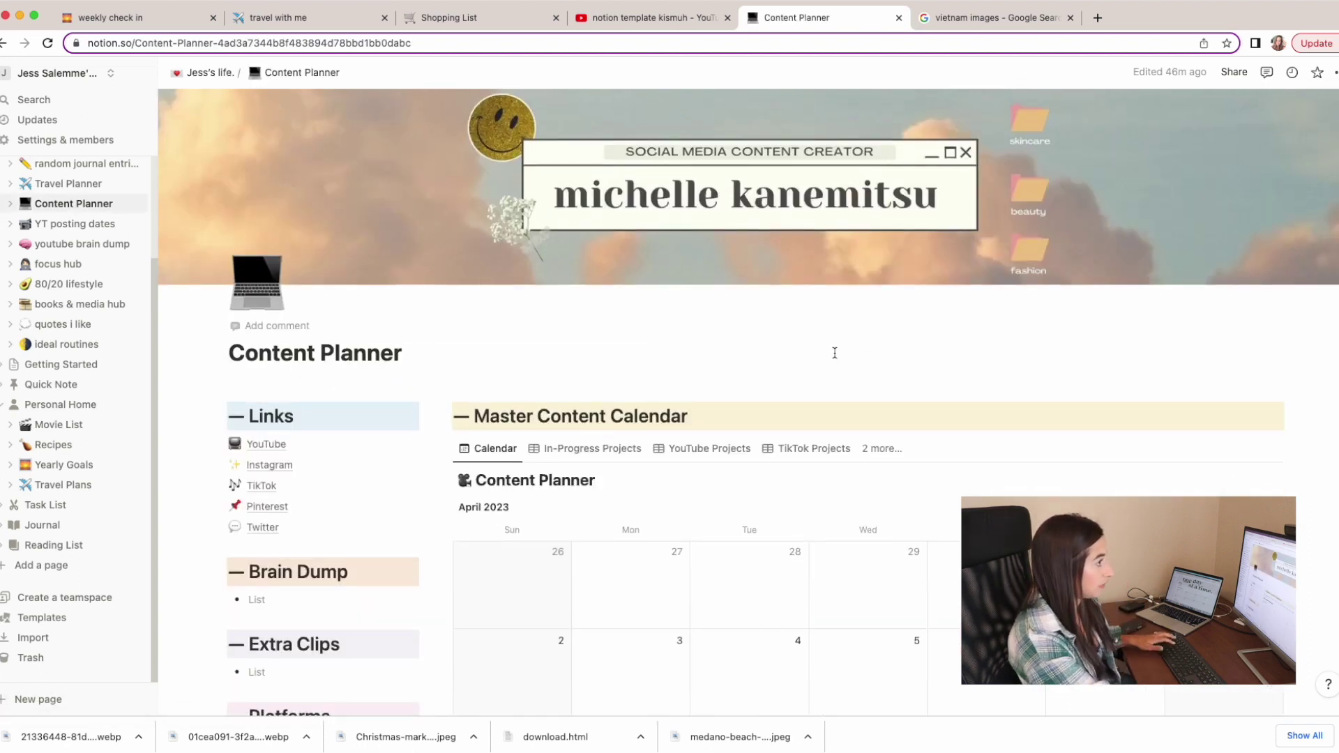
Step: Open the 'business ideas' spreadsheet in a new tab and scroll to its May YouTube Calendar rows
click(1099, 19)
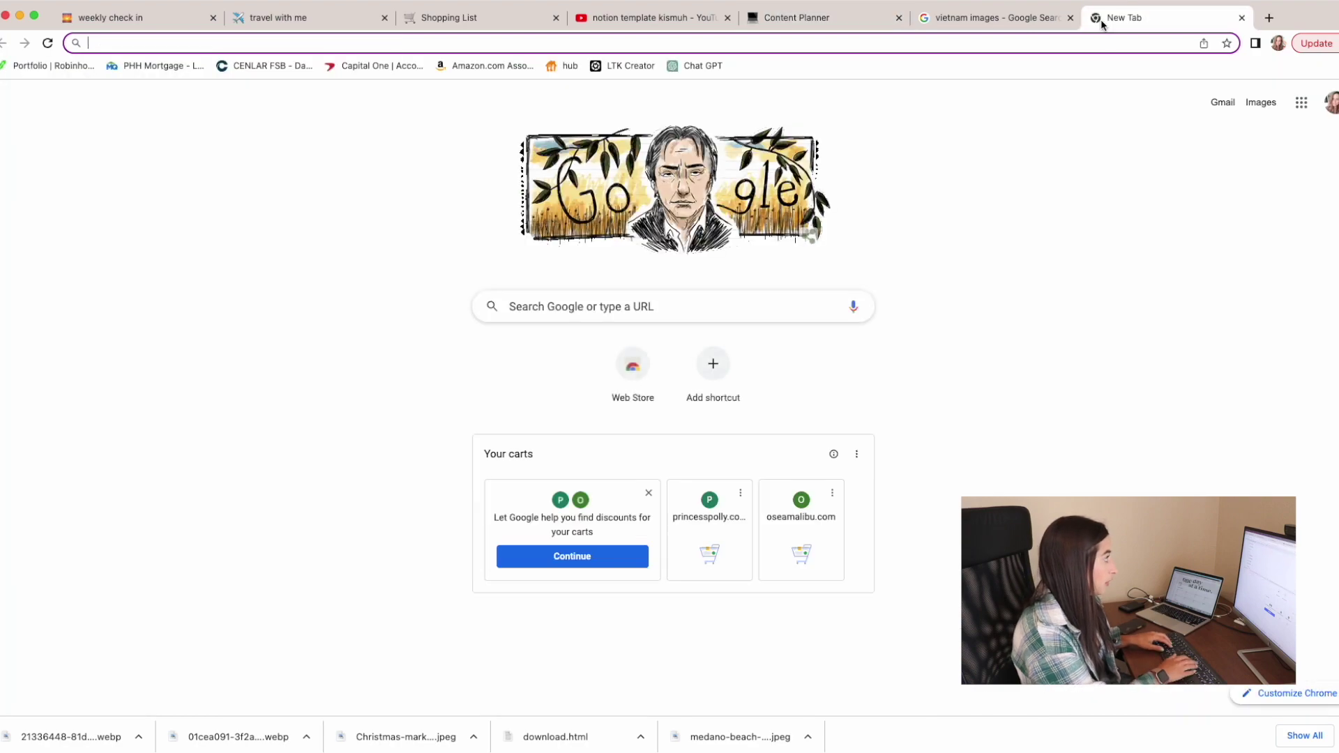
text(bus)
key(BackSpace)
key(BackSpace)
text(us)
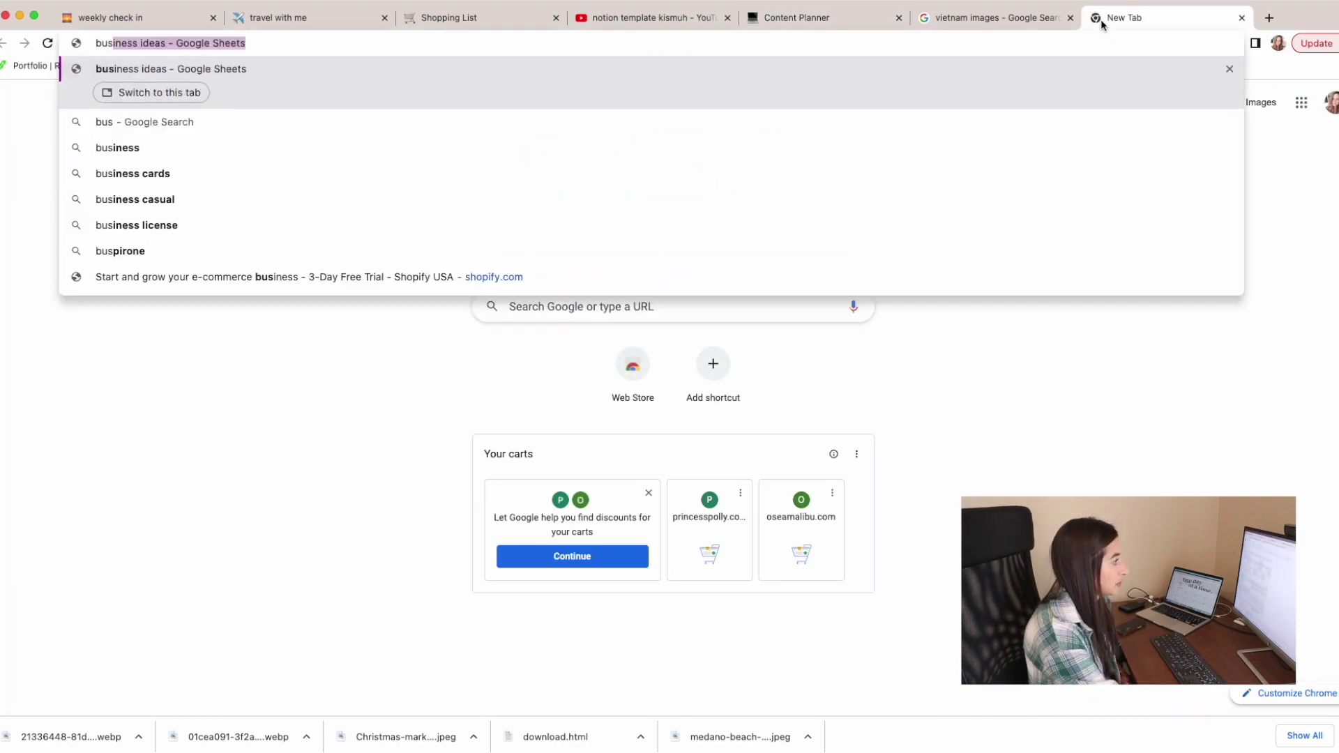
key(Return)
scroll(358, 374, up, 2)
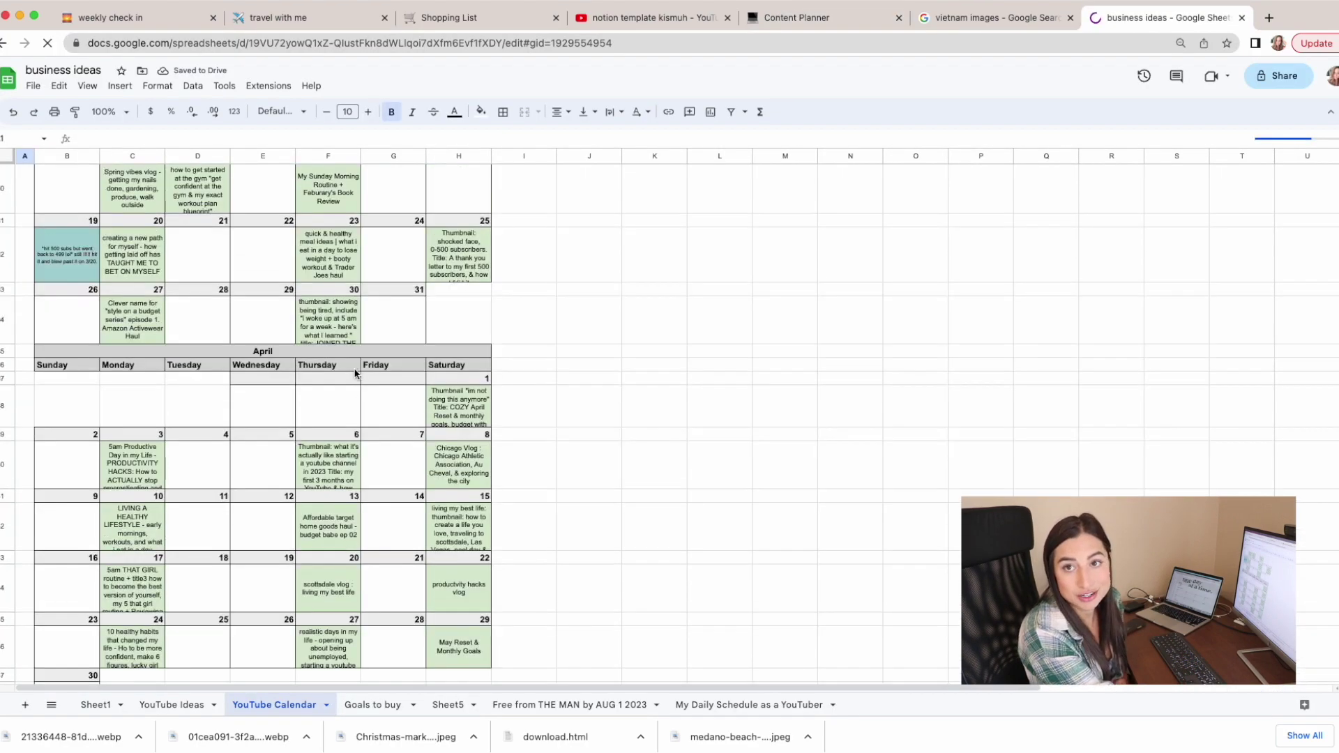
scroll(396, 412, down, 10)
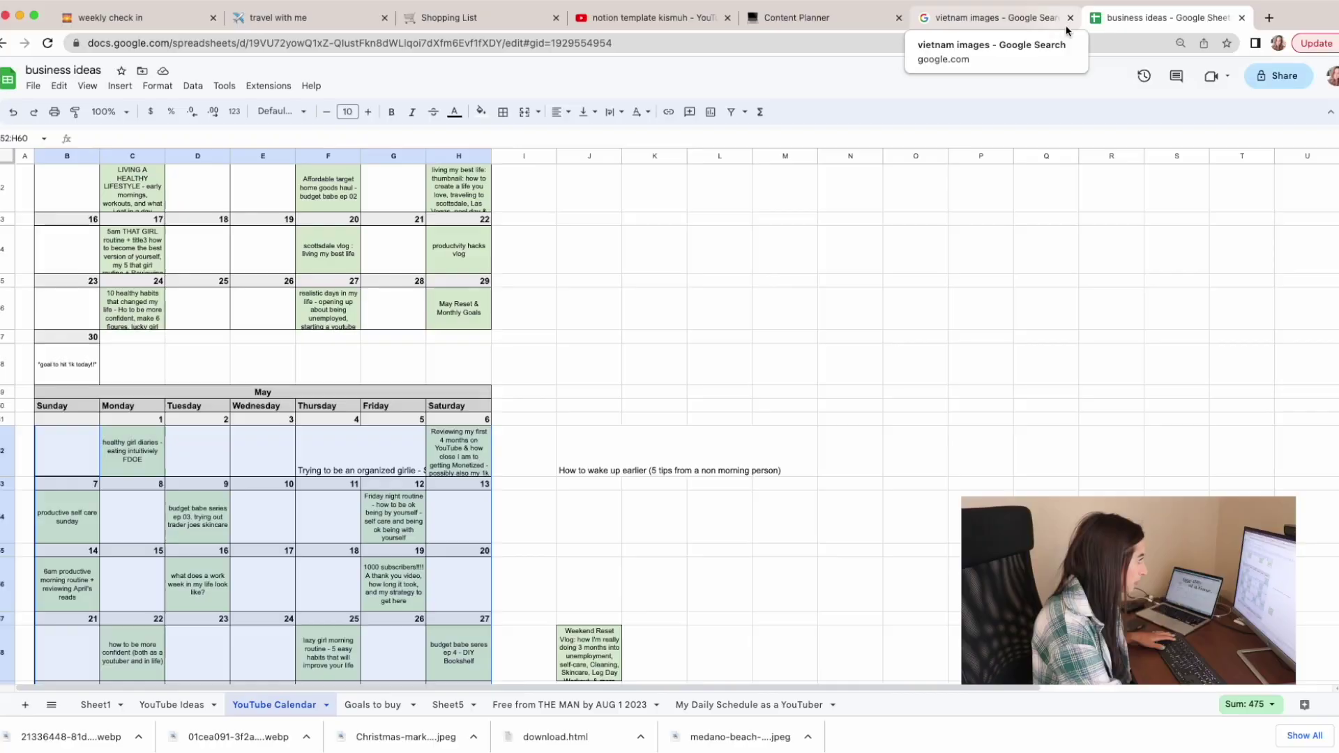
scroll(583, 427, down, 5)
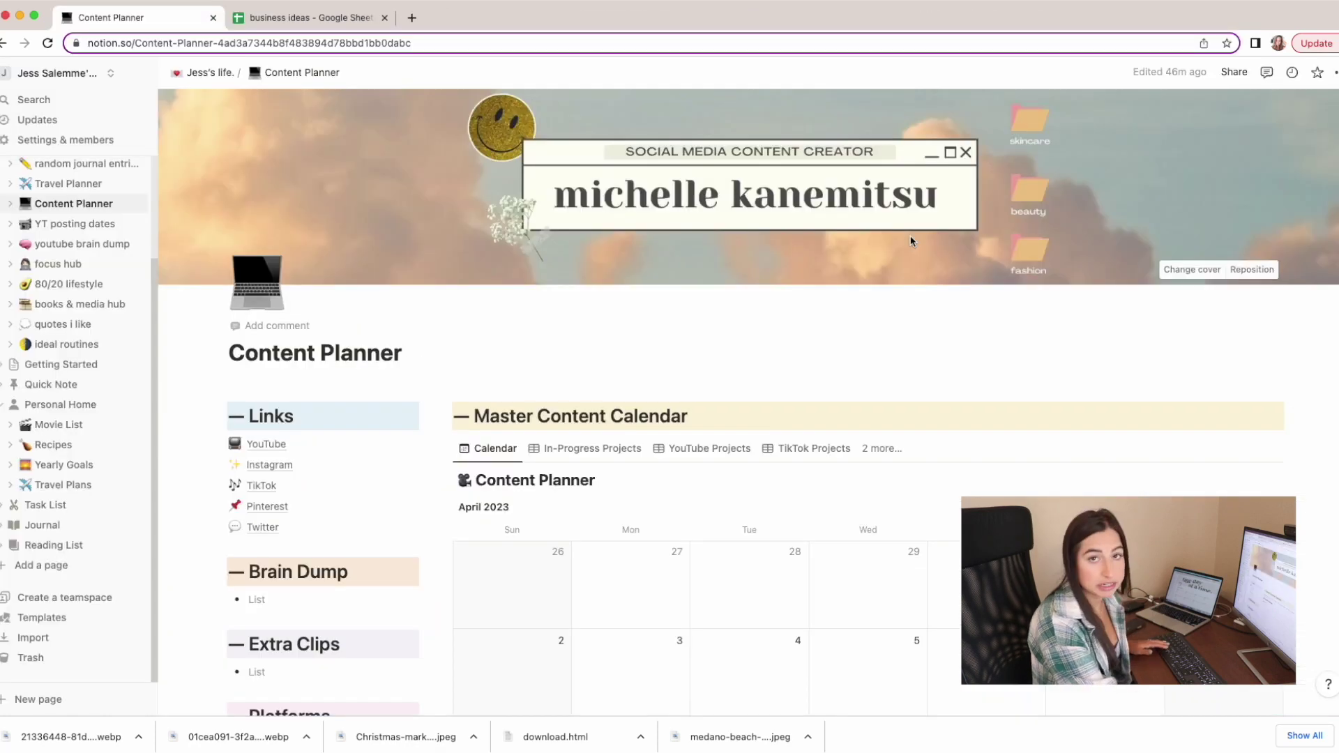
Step: Scroll down the Content Planner to the Master Content Calendar showing May 2023
scroll(592, 446, down, 3)
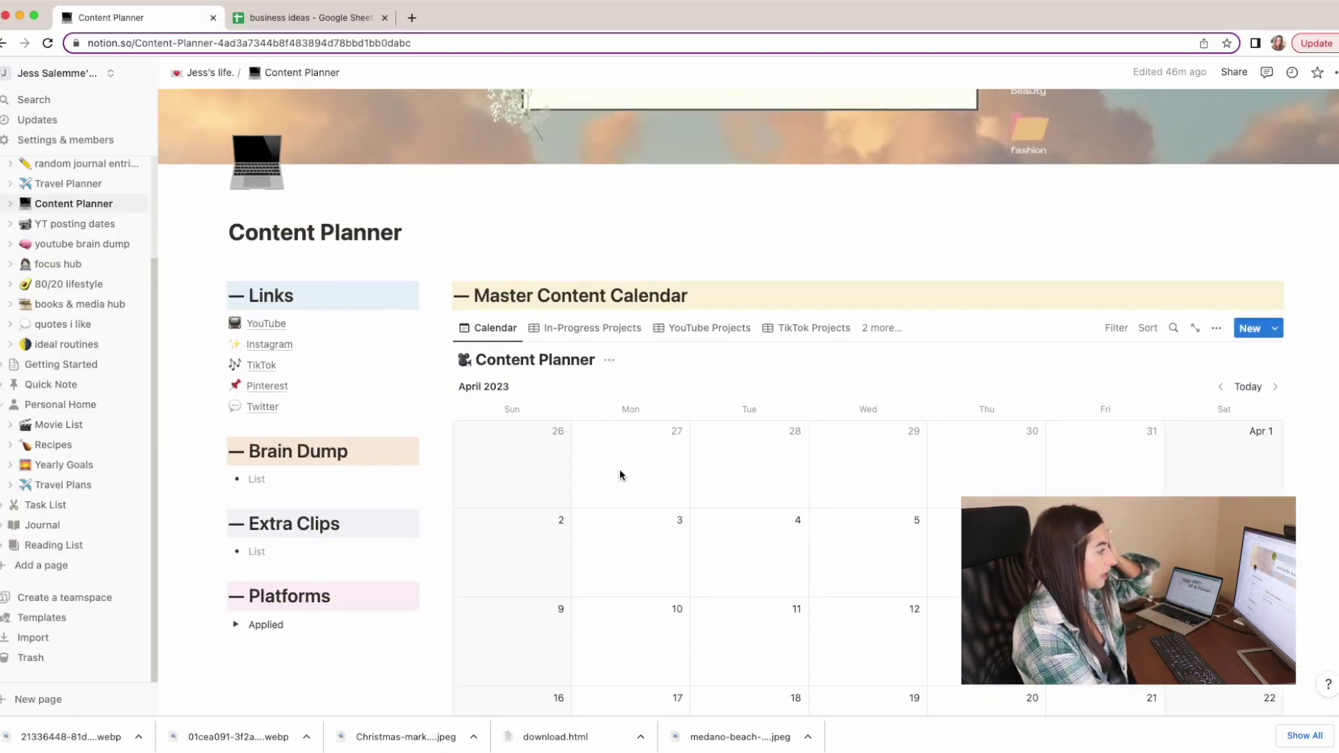
scroll(739, 425, down, 1)
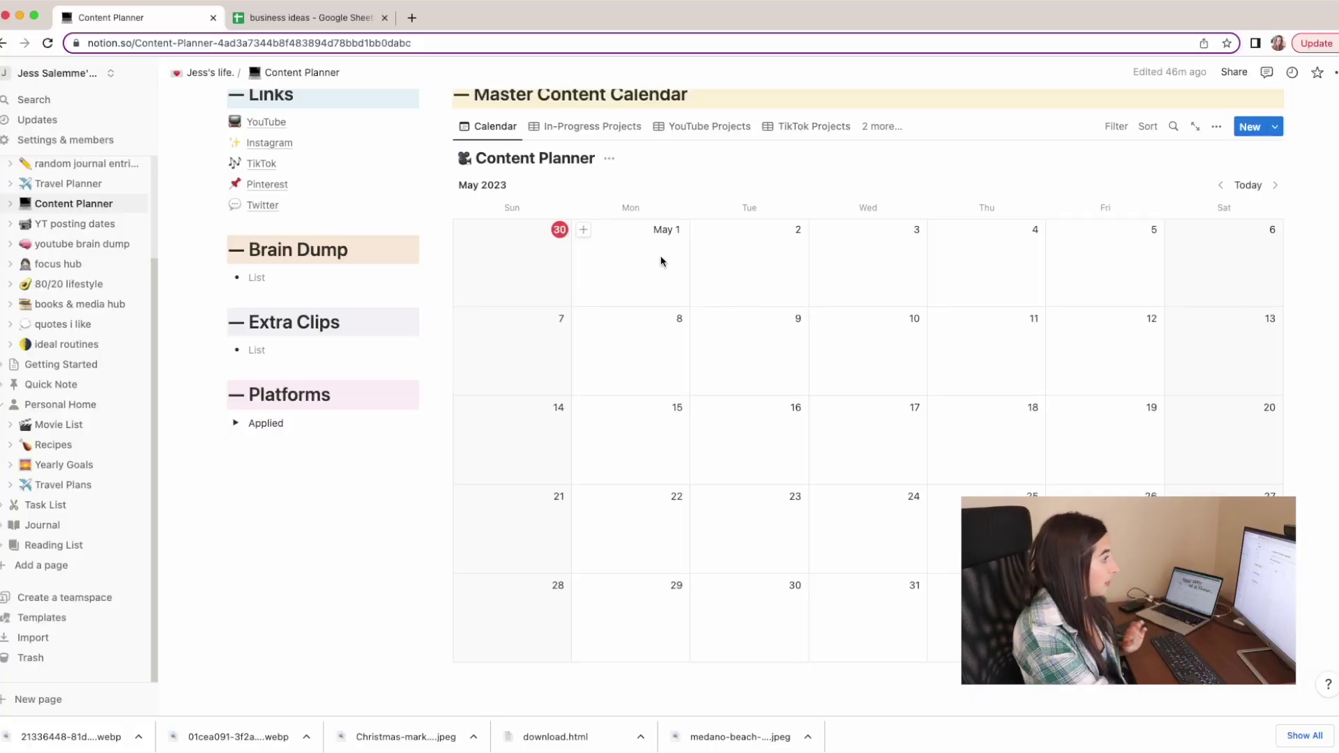
Step: Add 'healthy girl diaries - eating intuitiviely FDOE' on May 1 and a camera-icon 'Get Organized' post on May 4
click(584, 232)
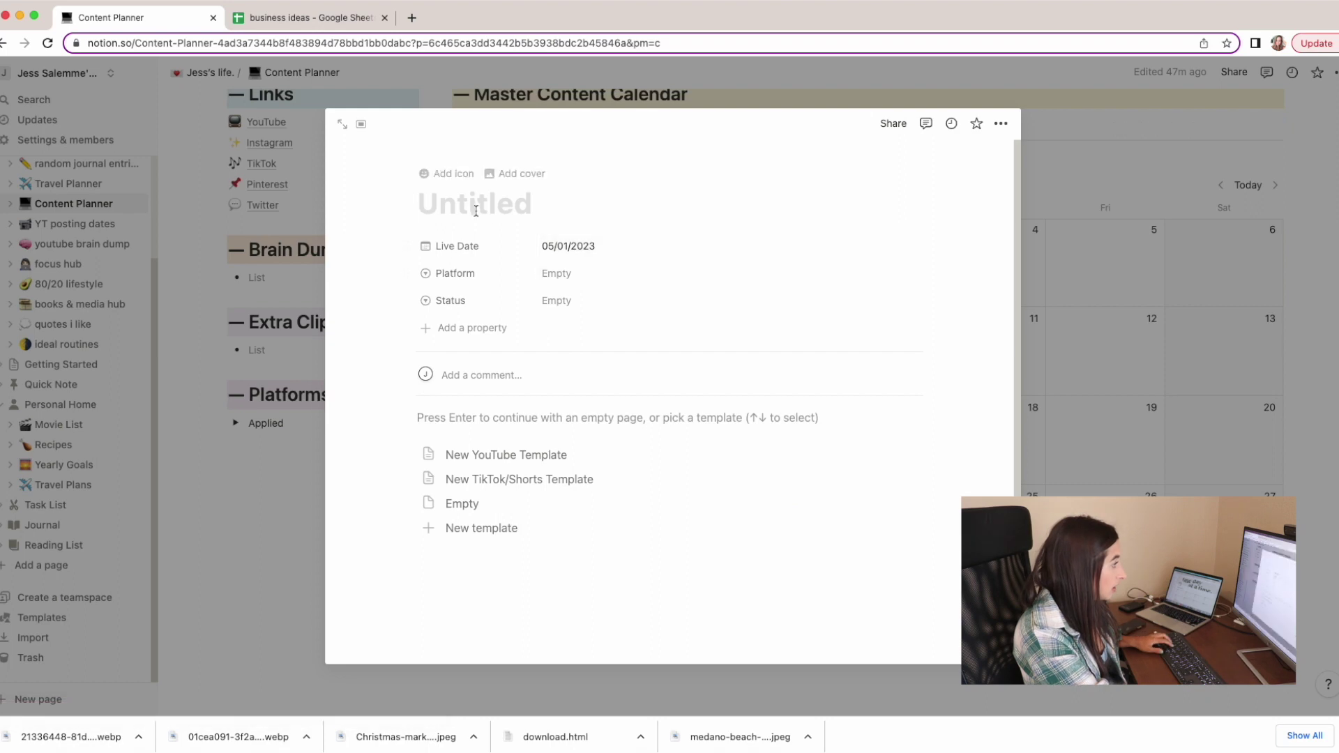
text(healthy girl diaries - eating intuitiviely FDOE)
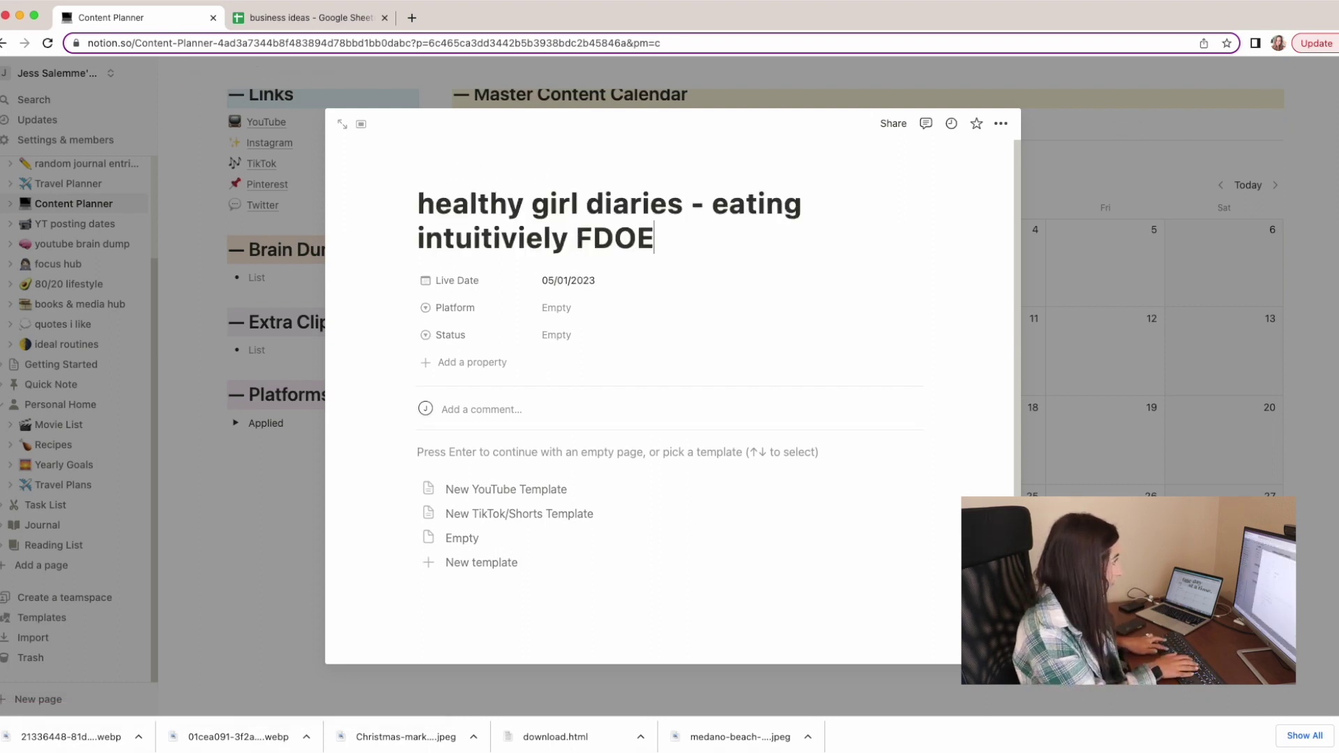
key(Escape)
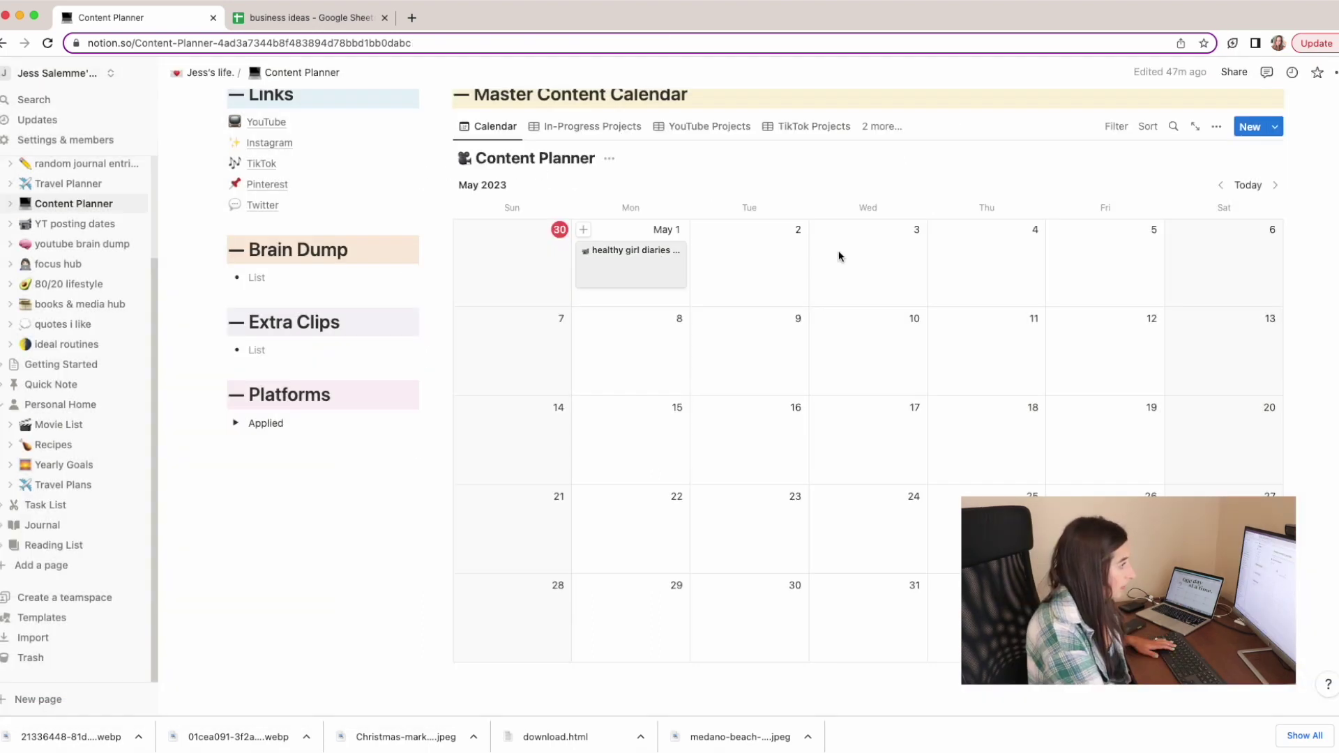
click(940, 230)
click(450, 174)
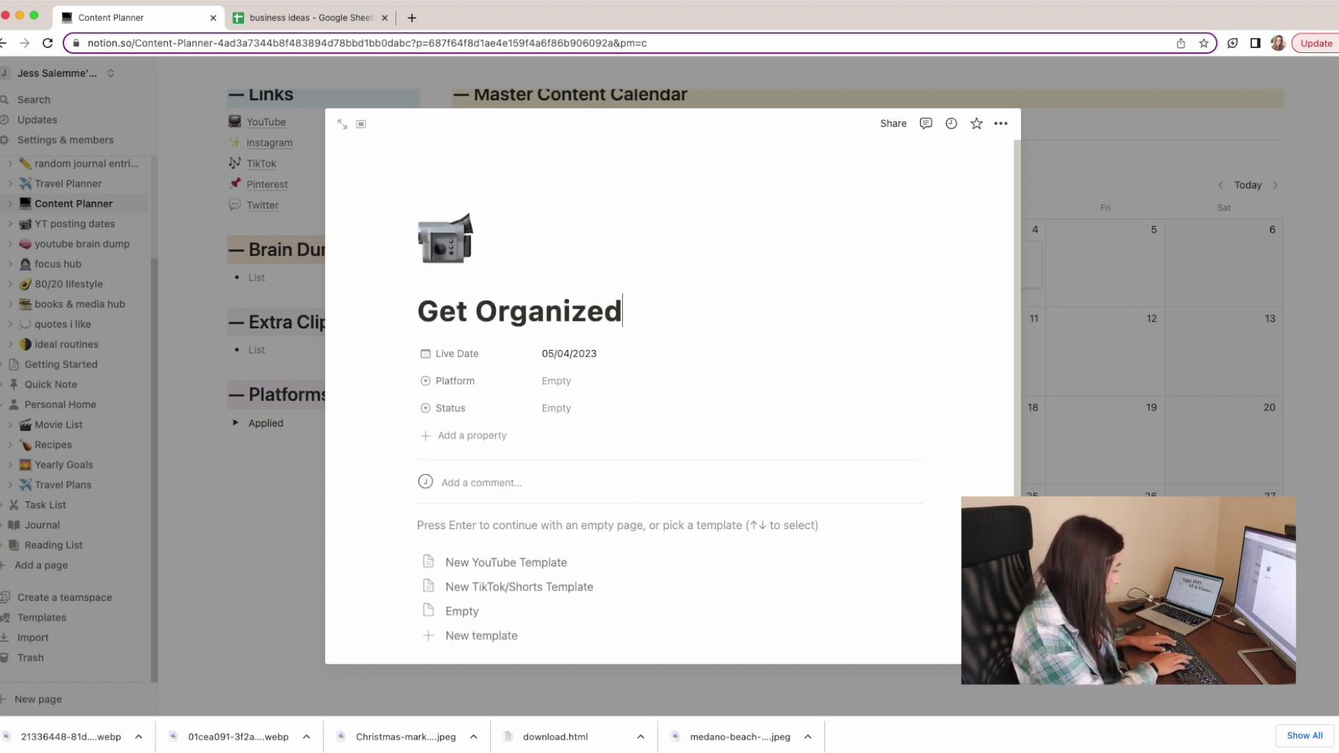
key(Escape)
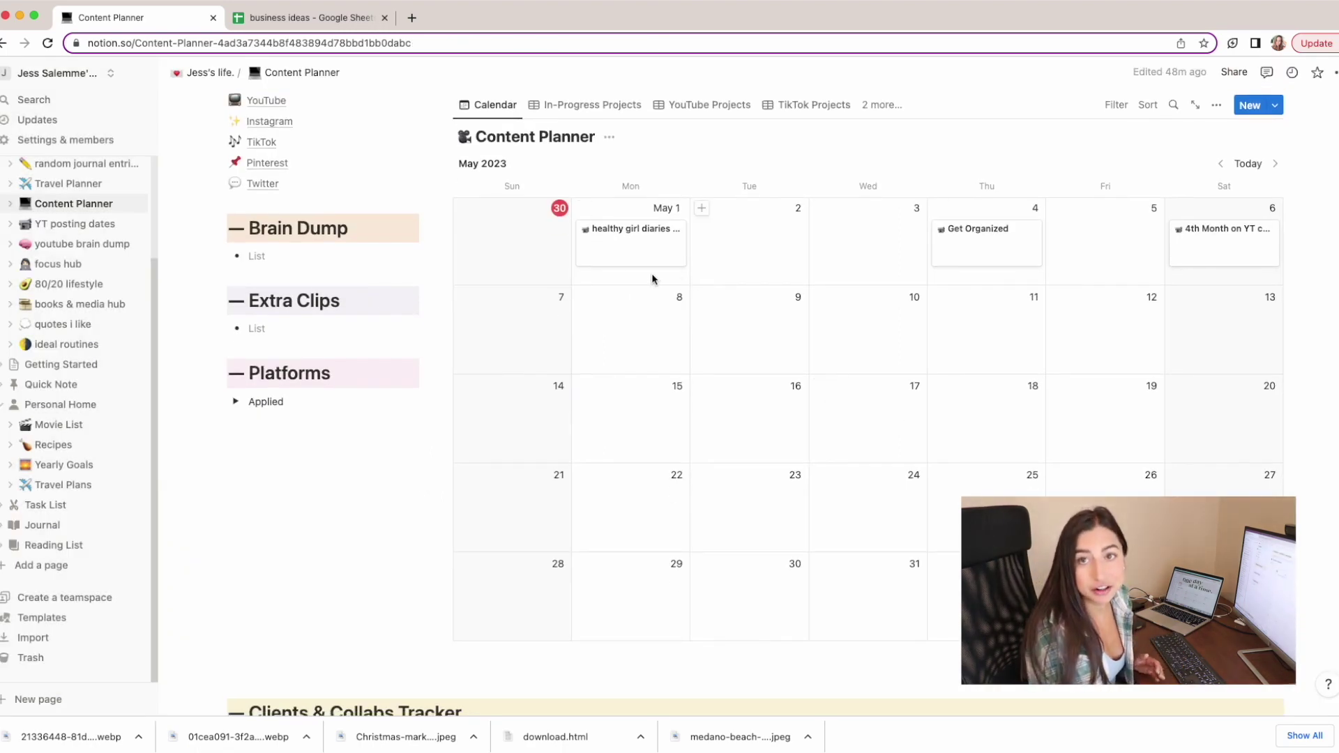
Step: Add a Lemon8 book post on May 1, then return to the main dashboard
scroll(389, 390, up, 5)
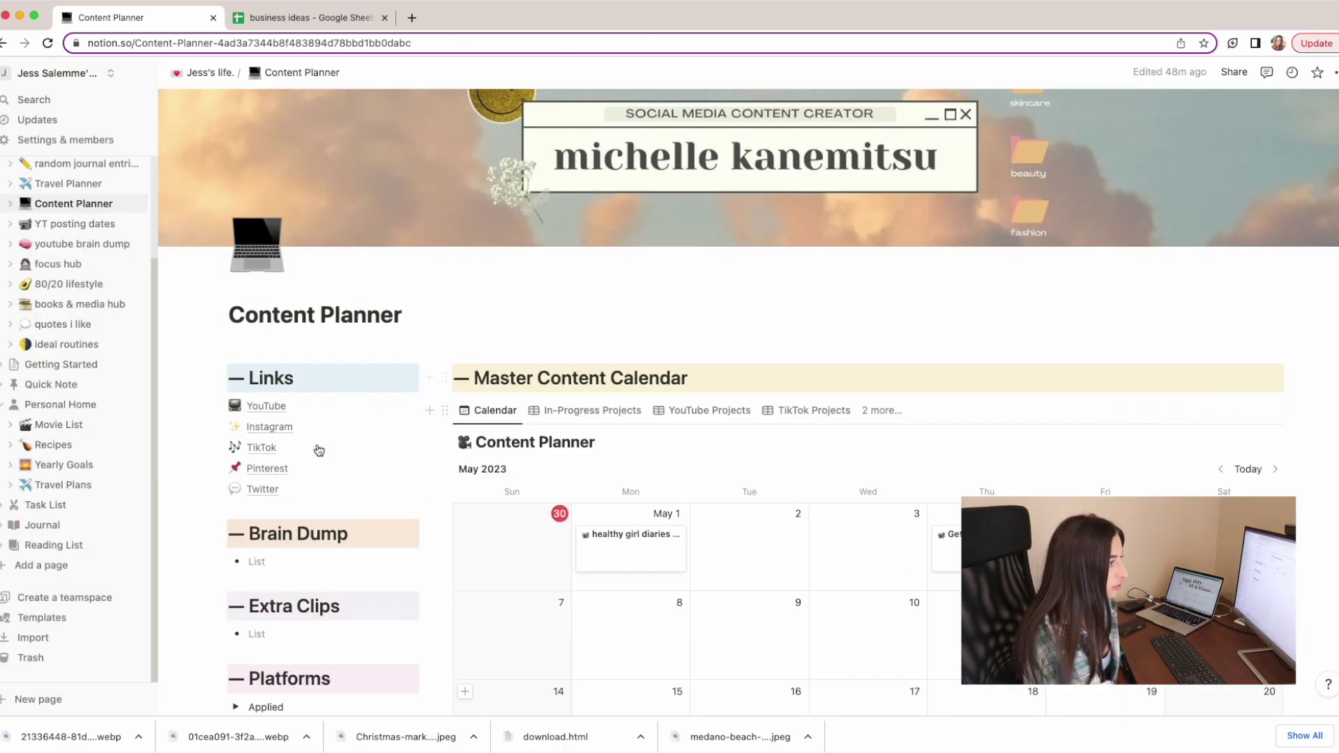
scroll(261, 397, down, 1)
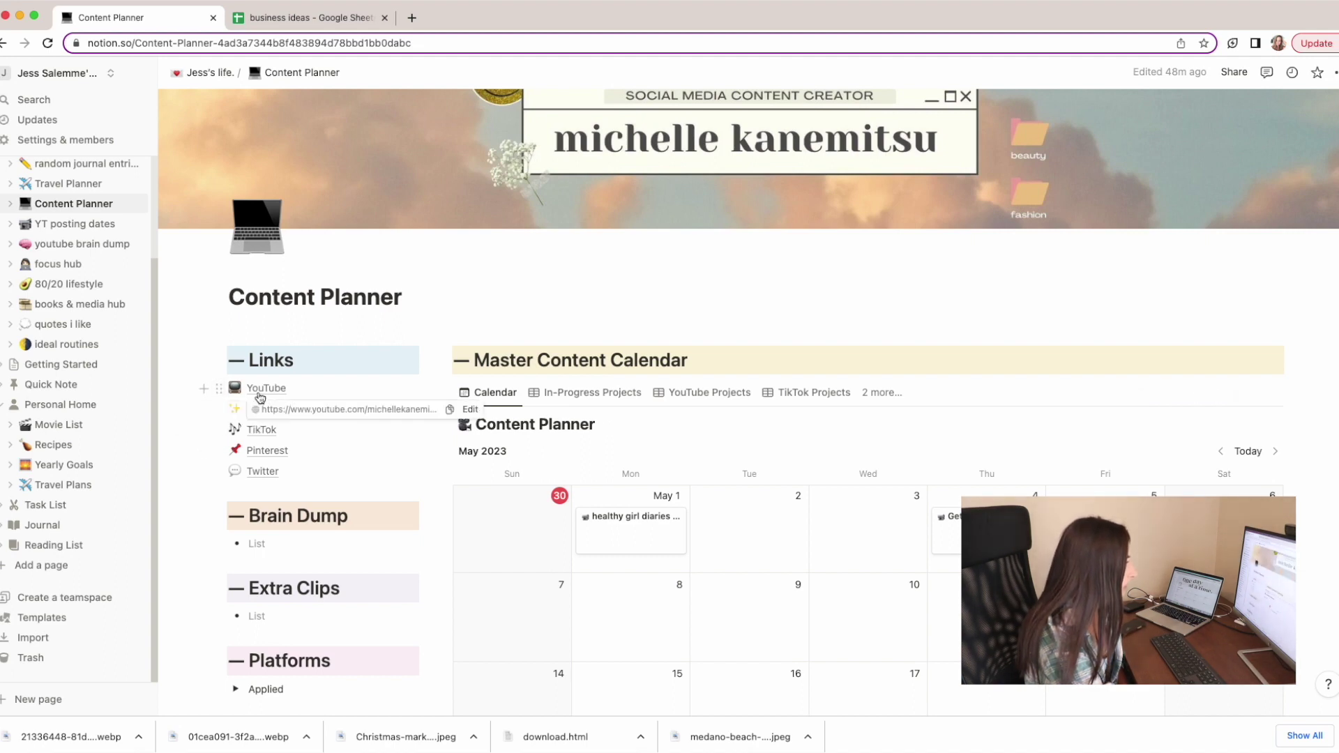
scroll(653, 437, down, 3)
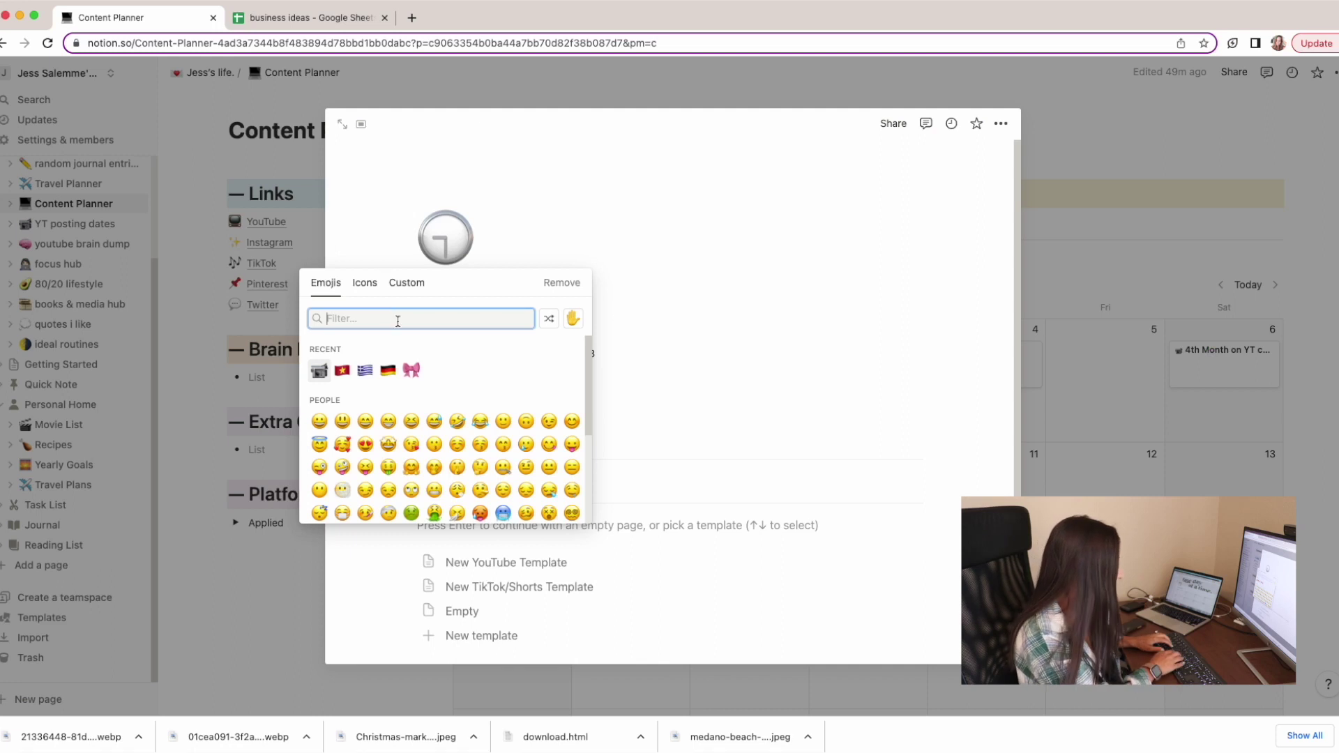
text(lemon)
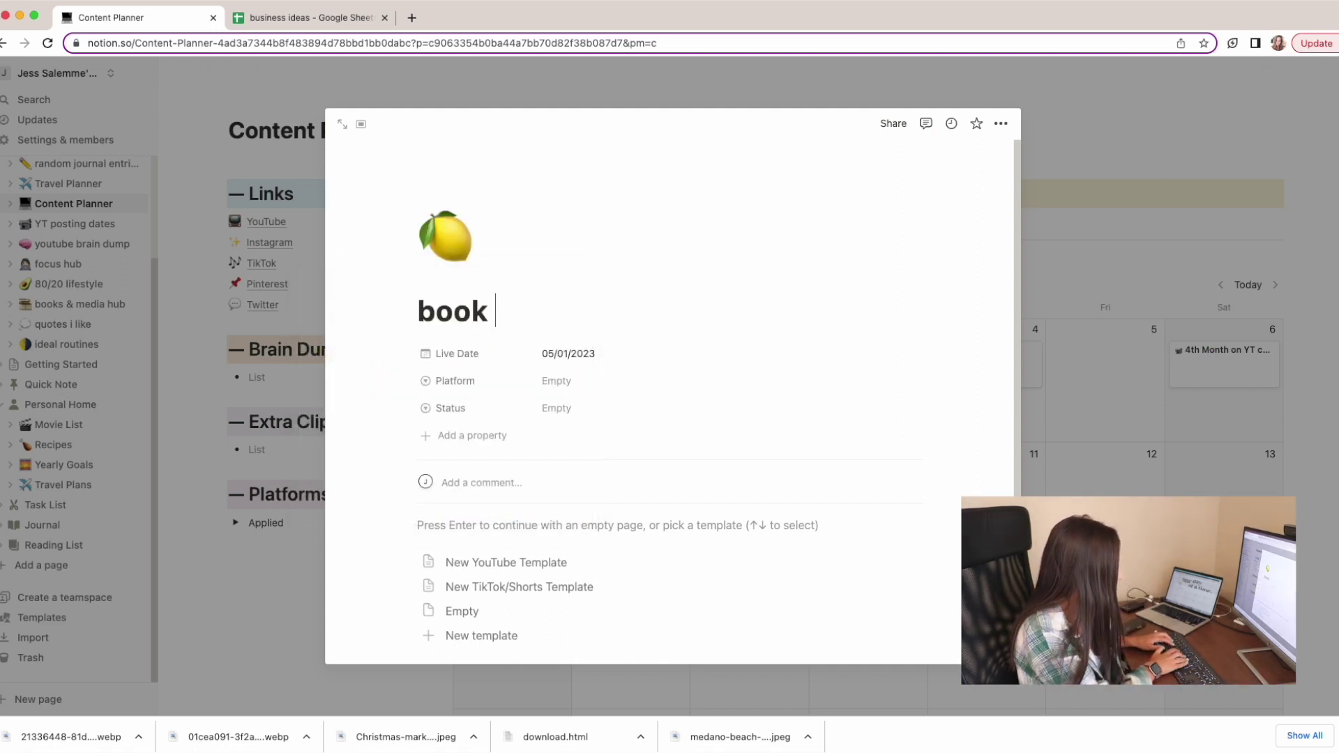
click(1180, 291)
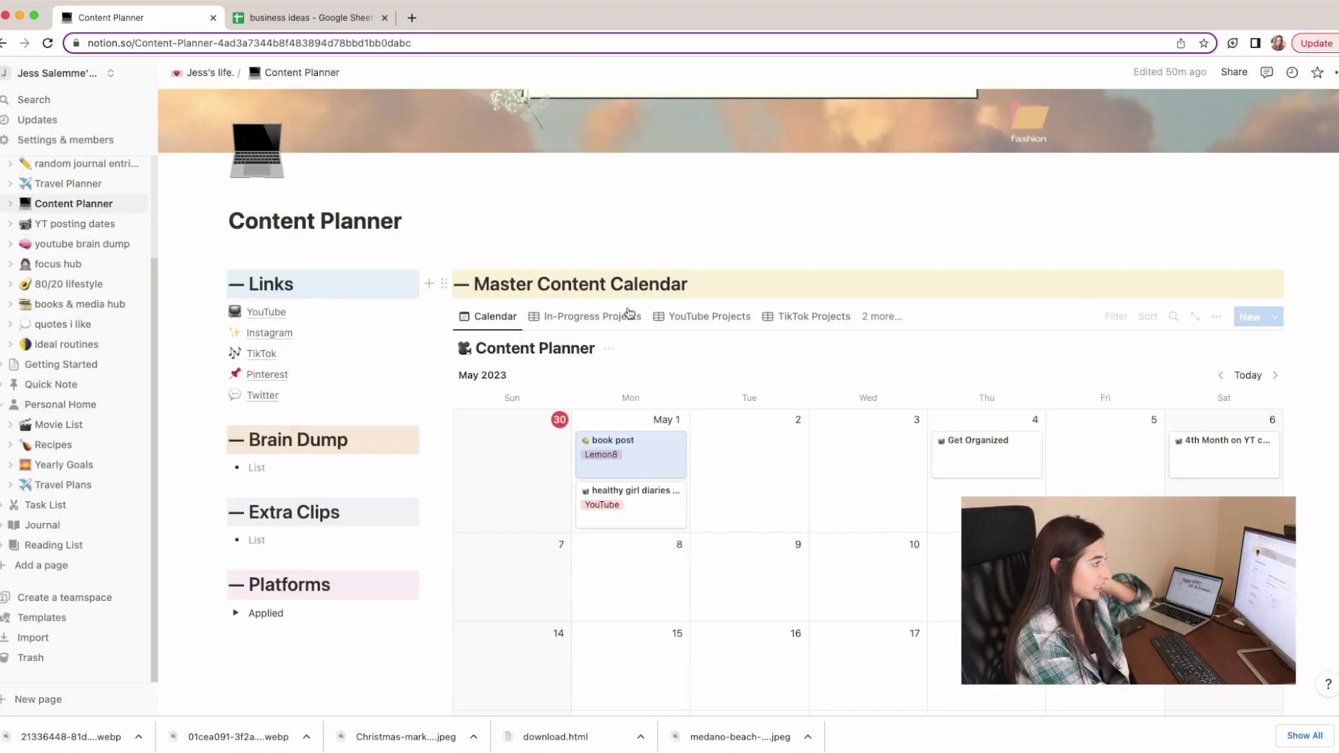
click(183, 72)
scroll(710, 357, down, 5)
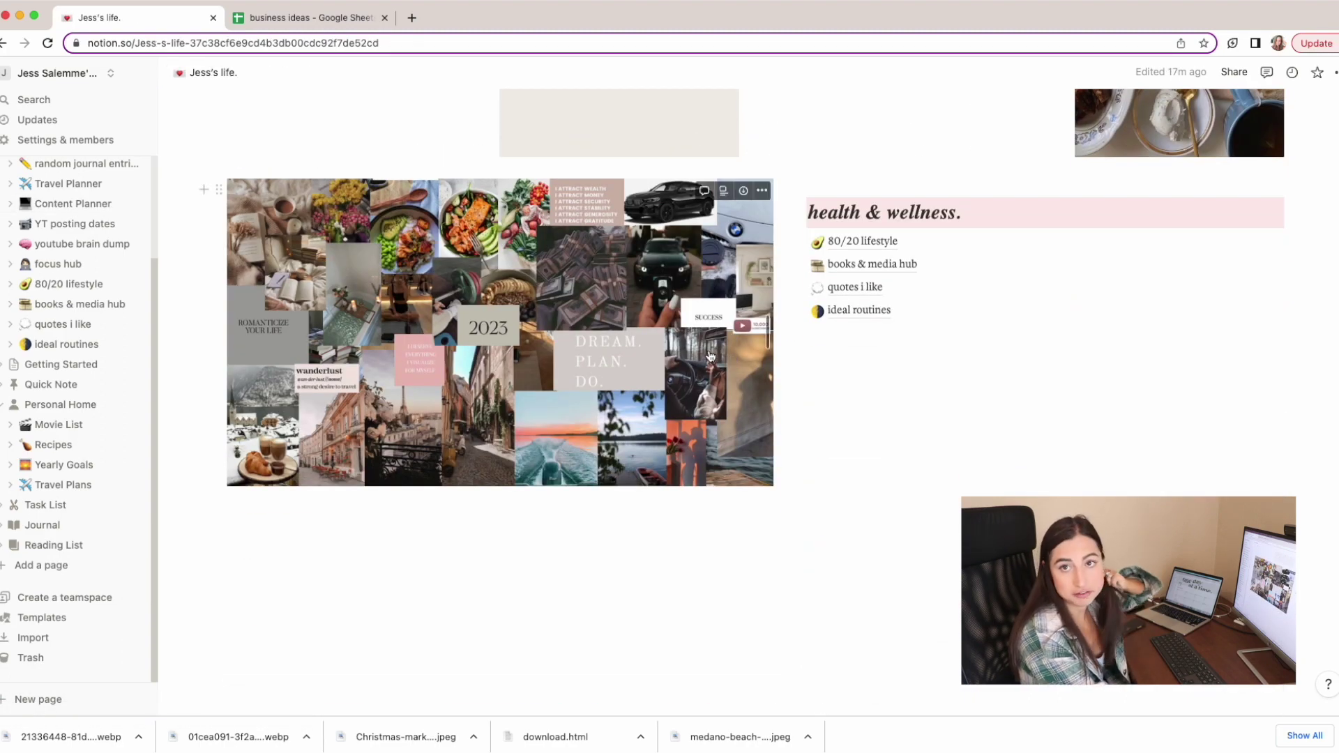